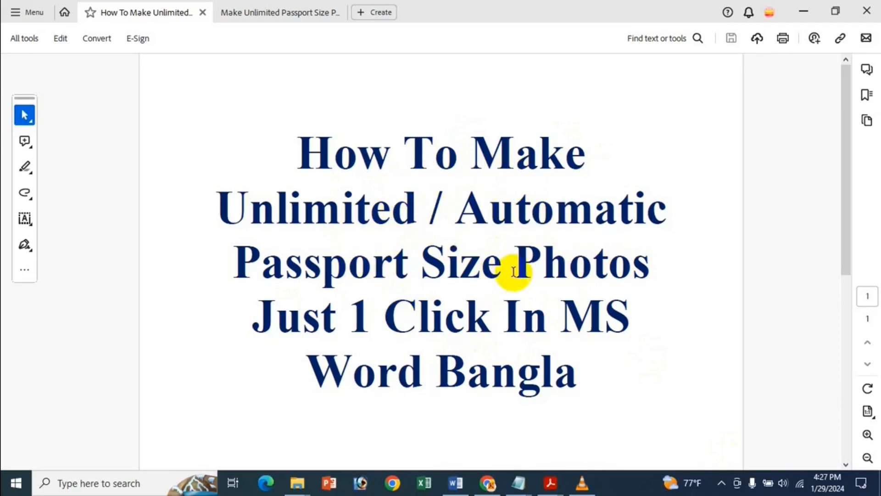
# Switch to the blank Word document and insert a table with 4 columns and 30 rows
pyautogui.click(802, 10)
pyautogui.click(414, 162)
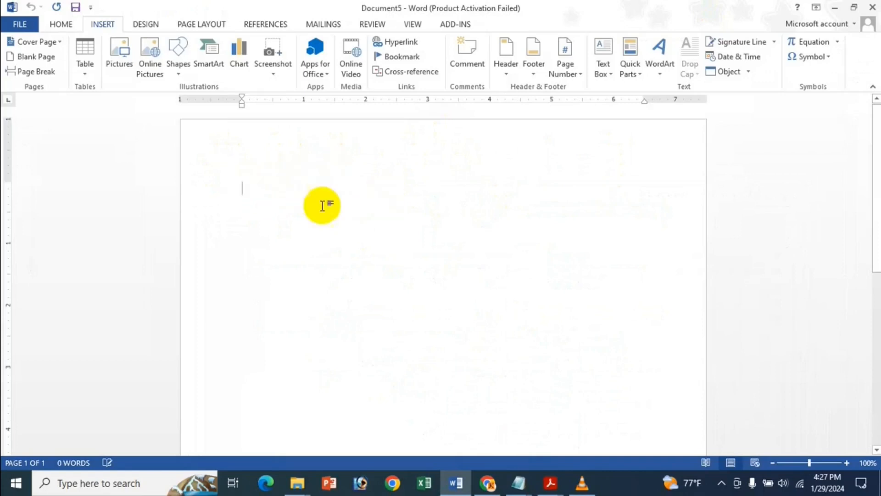
pyautogui.click(86, 68)
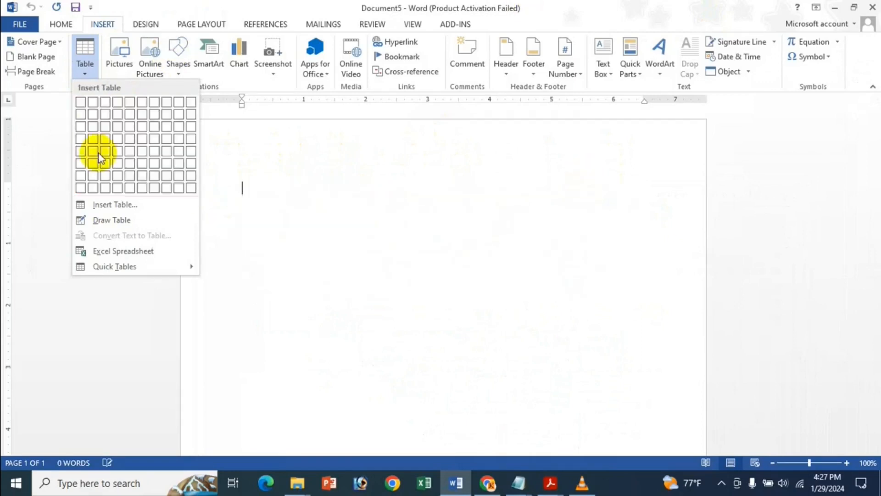
pyautogui.click(164, 204)
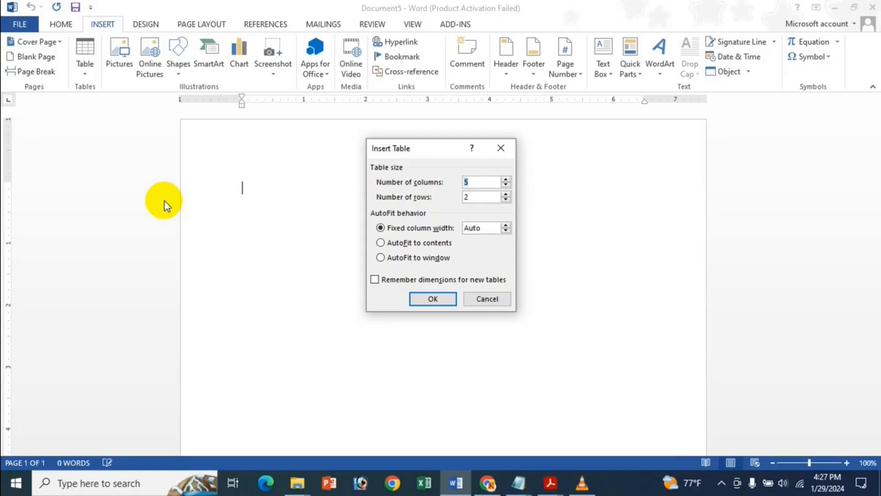
pyautogui.doubleClick(475, 196)
pyautogui.write('30')
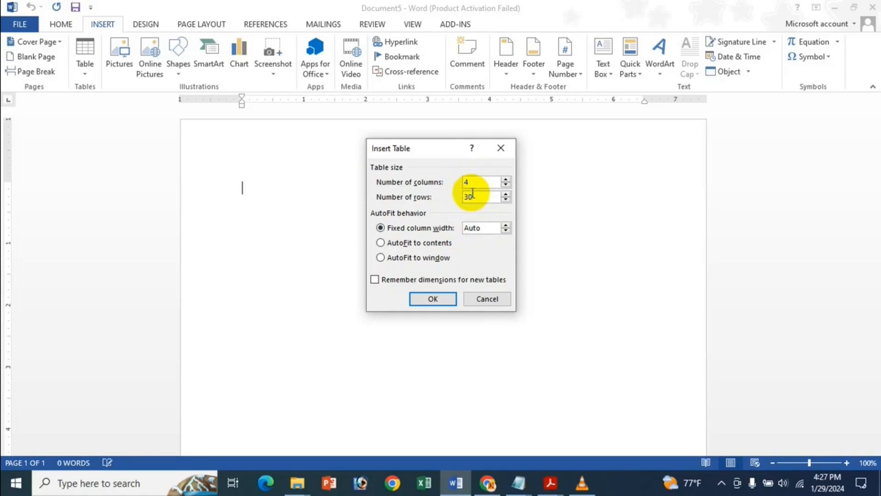
pyautogui.click(432, 299)
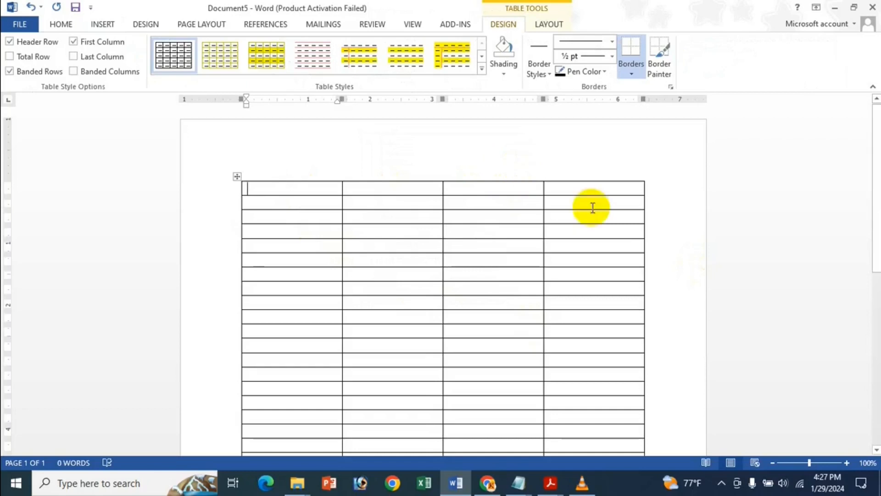
# Set all cells of the table to a height of 2.2" and a width of 1.7"
pyautogui.click(237, 177)
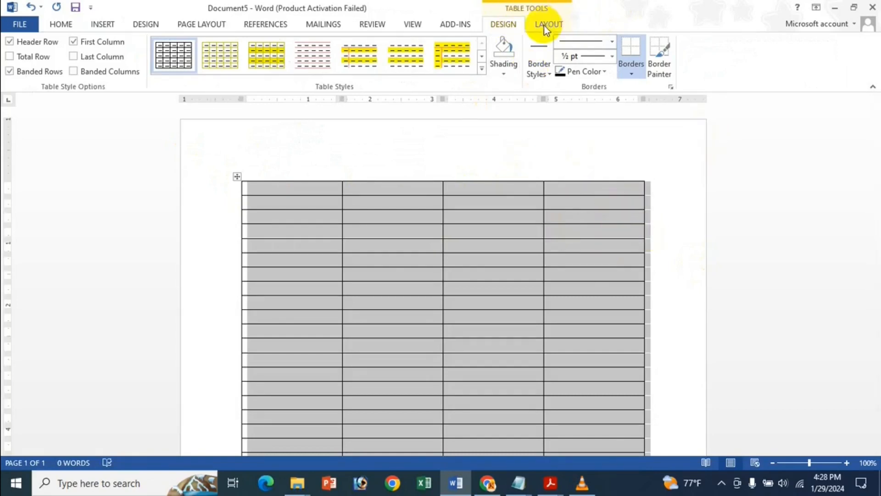
pyautogui.click(559, 21)
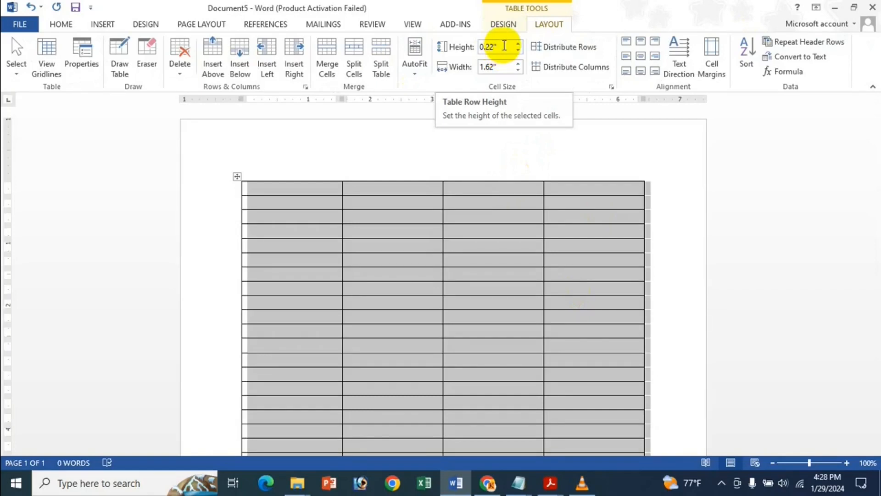
pyautogui.click(504, 45)
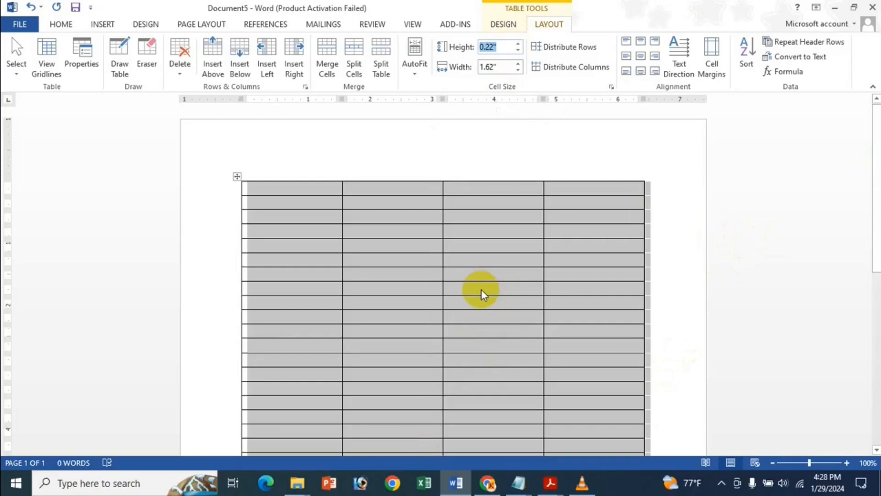
pyautogui.write('.2')
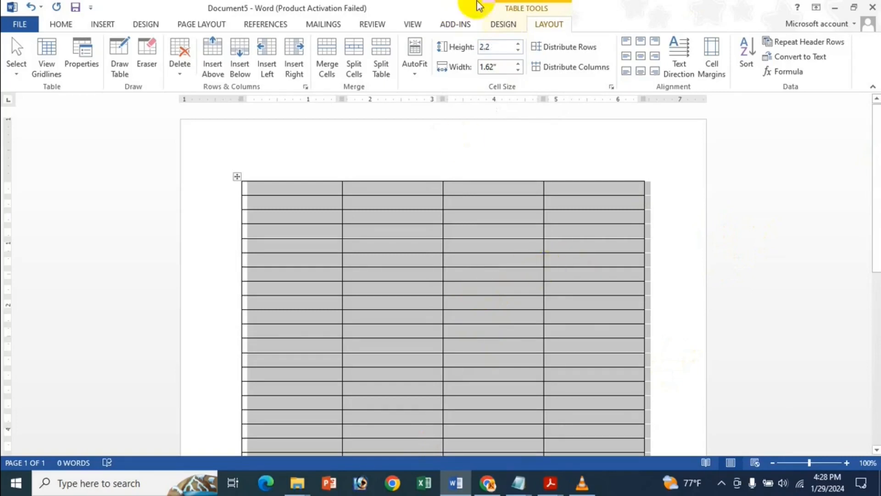
pyautogui.click(502, 64)
pyautogui.doubleClick(499, 68)
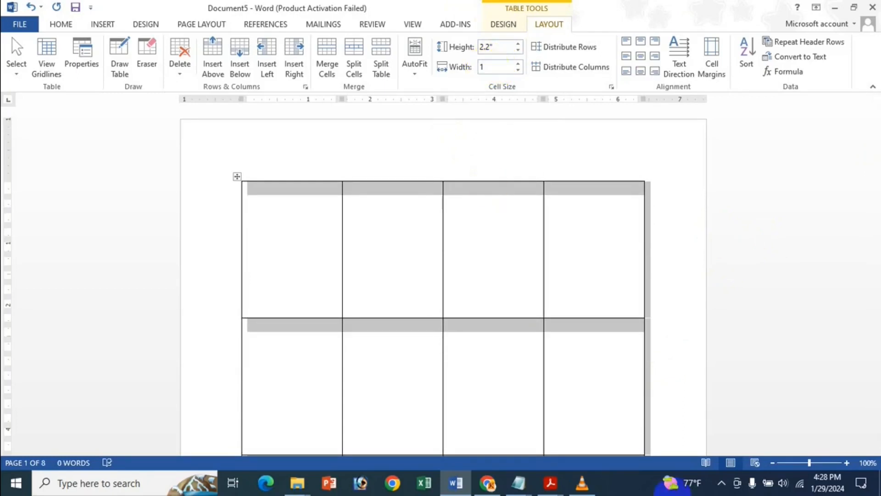
pyautogui.press('Return')
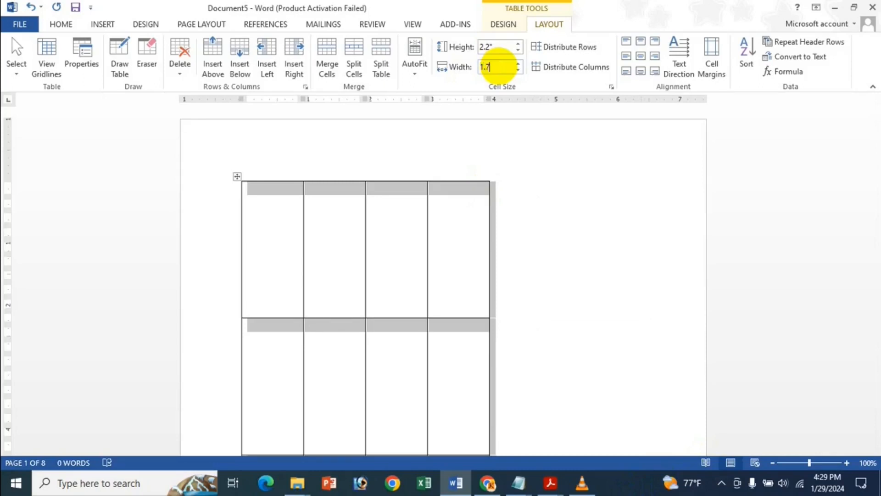
pyautogui.press('Return')
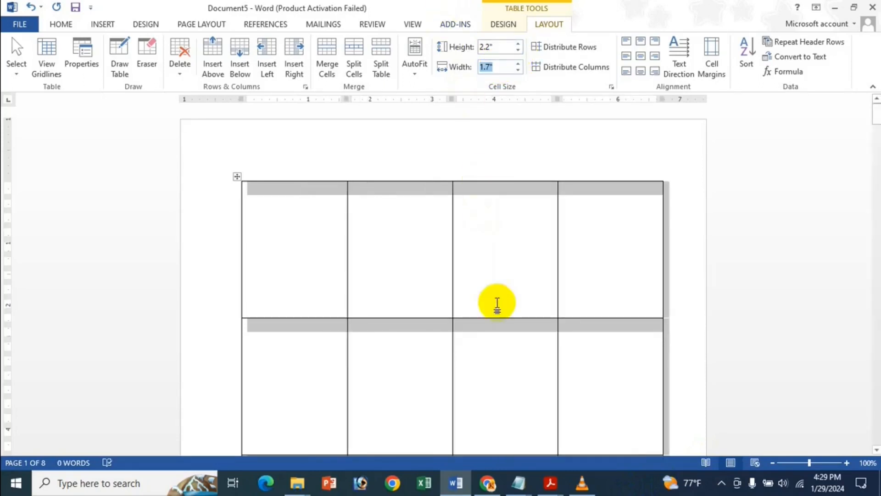
pyautogui.click(505, 286)
pyautogui.scroll(-9, 505, 287)
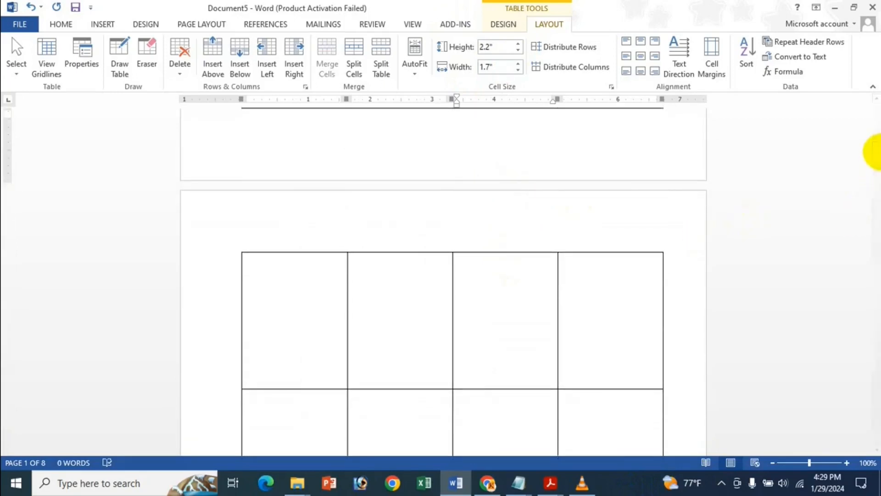
pyautogui.click(877, 151)
pyautogui.moveTo(875, 152); pyautogui.dragTo(867, 24)
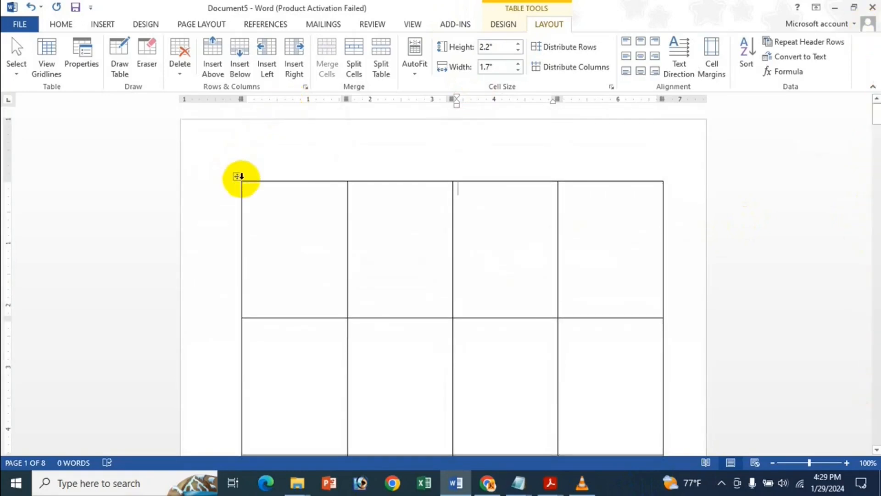
pyautogui.click(237, 177)
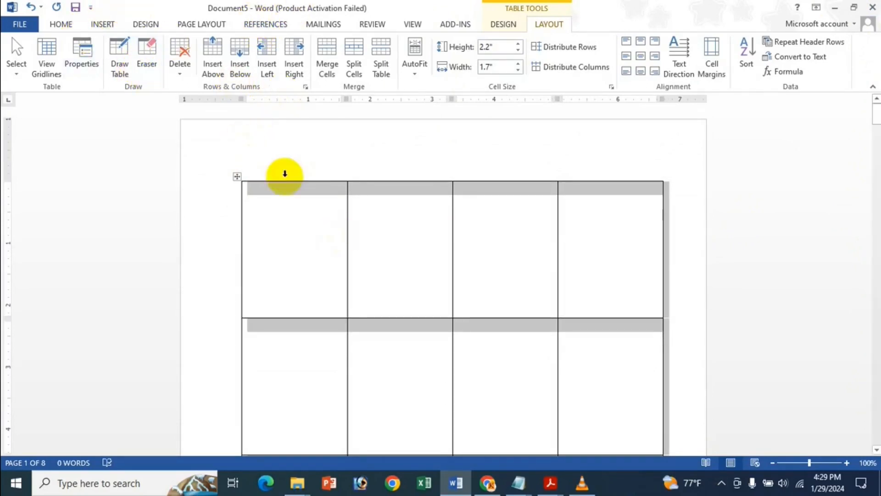
pyautogui.click(288, 228)
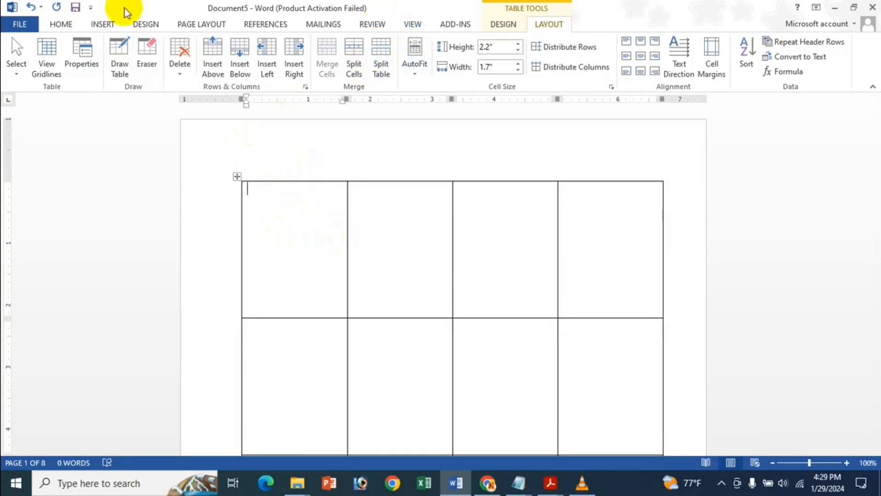
# Set the page margins to 0.2" top and bottom and 0.5" left and right for the whole document
pyautogui.click(201, 25)
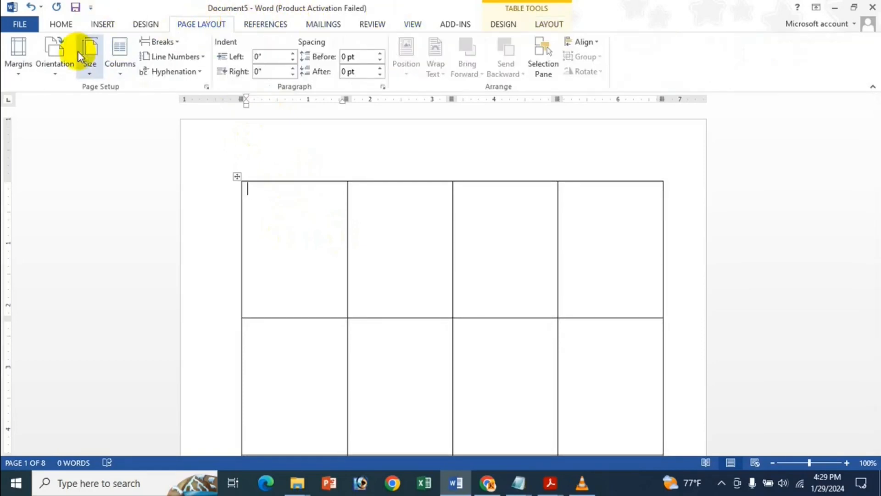
pyautogui.click(206, 86)
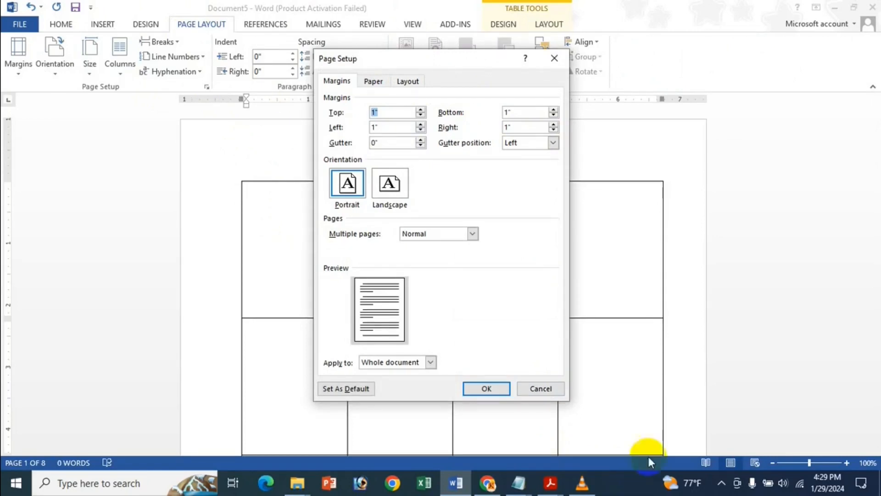
pyautogui.write('0.2')
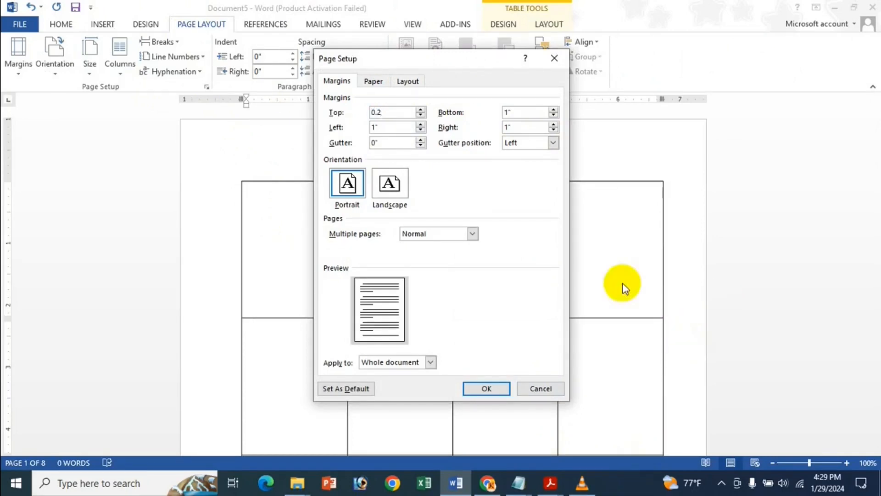
pyautogui.doubleClick(514, 113)
pyautogui.write('0.2')
pyautogui.click(381, 126)
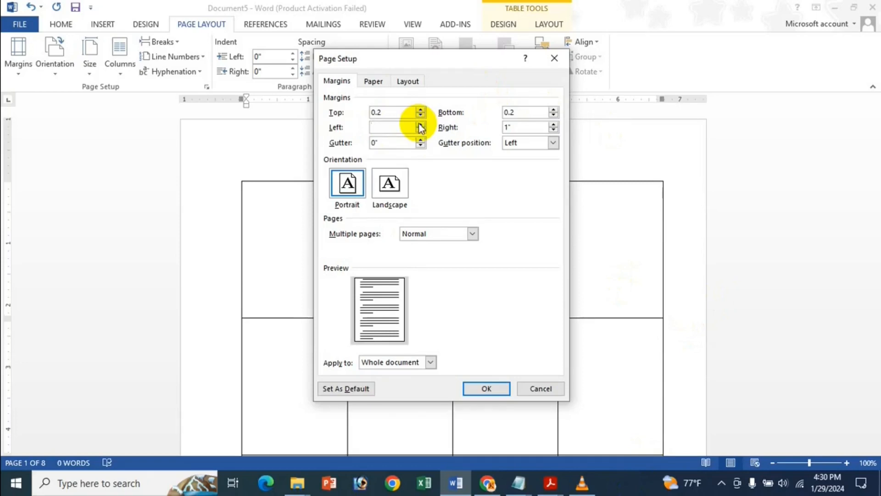
pyautogui.write('0.5')
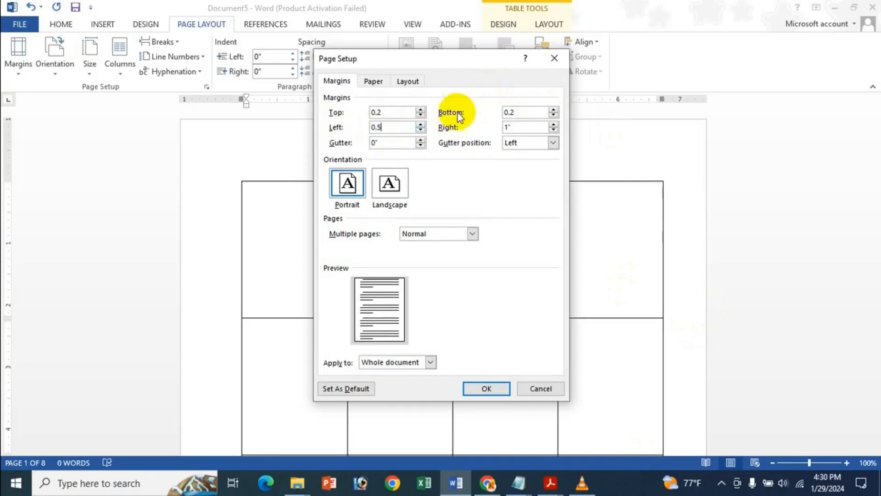
pyautogui.doubleClick(527, 127)
pyautogui.write('0.5')
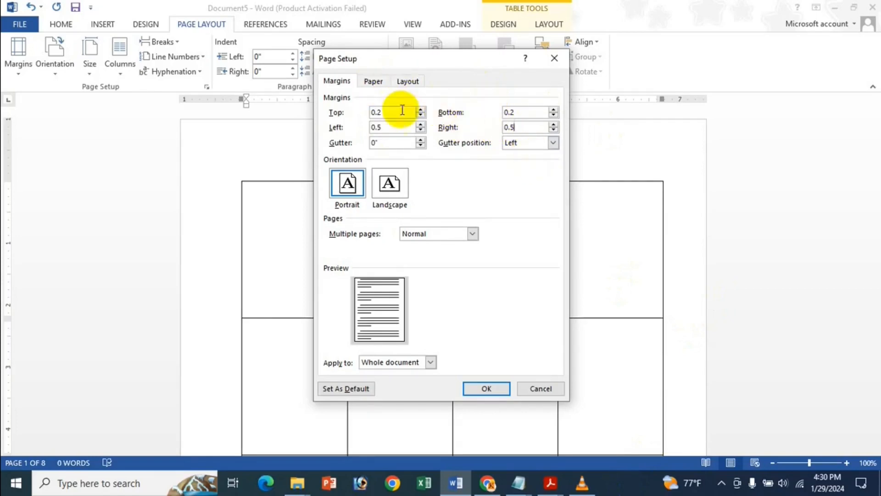
pyautogui.click(497, 391)
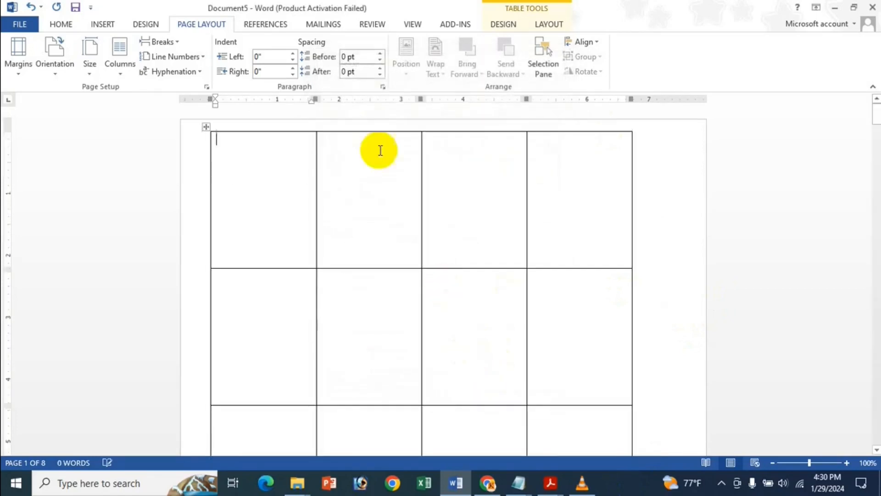
# Change the document's paper size to A4
pyautogui.scroll(-1, 456, 203)
pyautogui.scroll(-5, 455, 203)
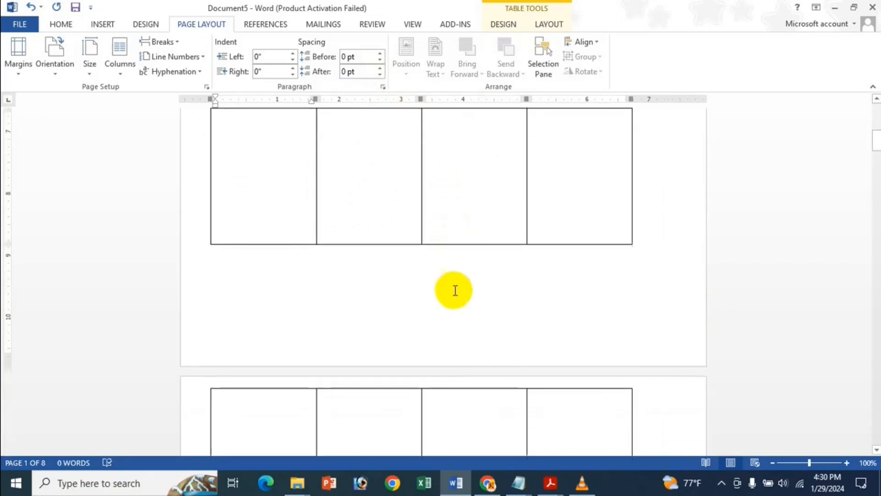
pyautogui.scroll(5, 454, 268)
pyautogui.scroll(5, 455, 266)
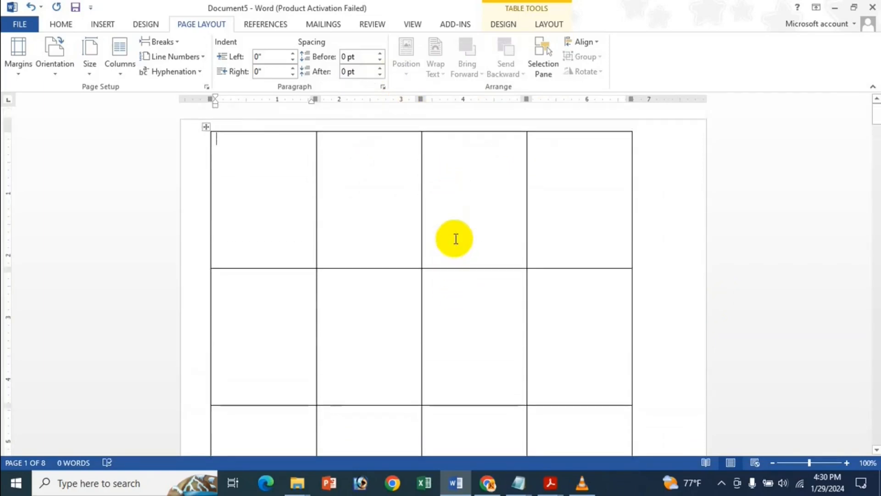
pyautogui.scroll(-5, 442, 198)
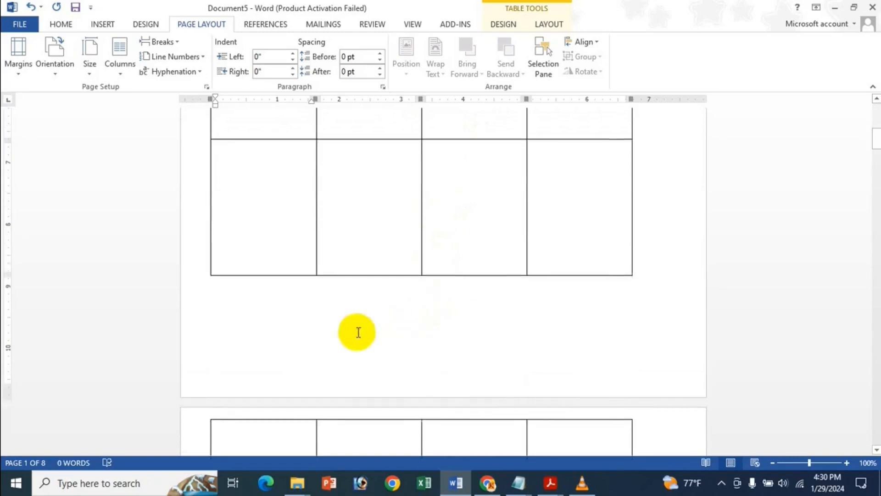
pyautogui.click(82, 52)
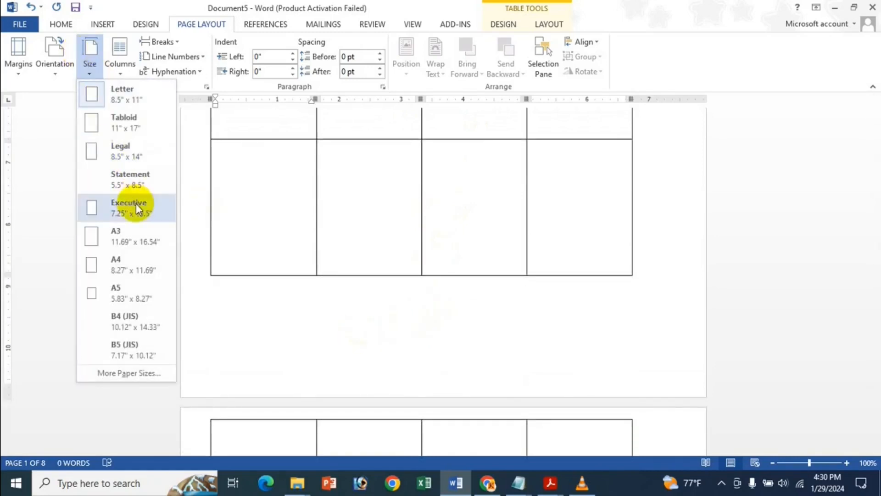
pyautogui.click(125, 257)
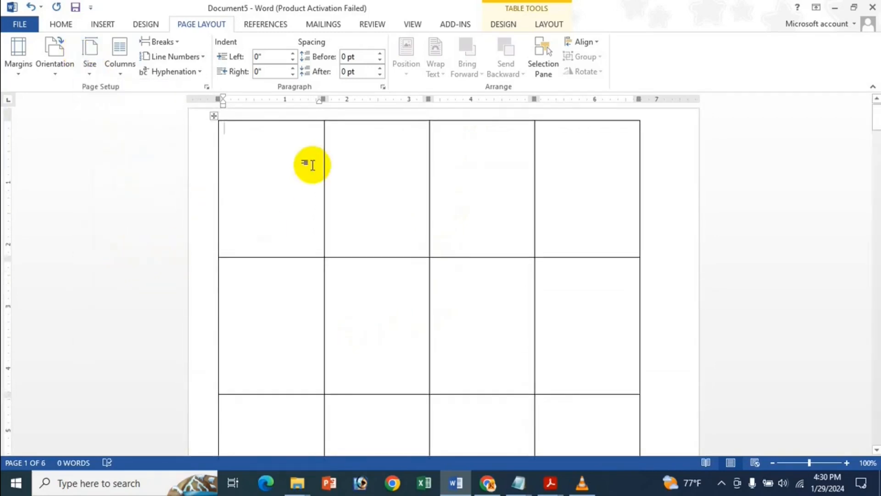
# Check the page margin values and how the table rows fit on the A4 pages
pyautogui.scroll(-2, 322, 172)
pyautogui.scroll(-2, 352, 184)
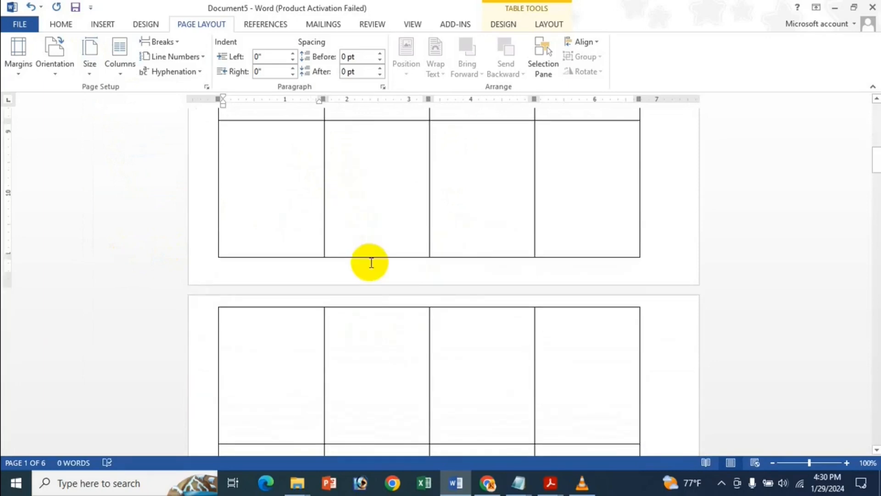
pyautogui.click(206, 87)
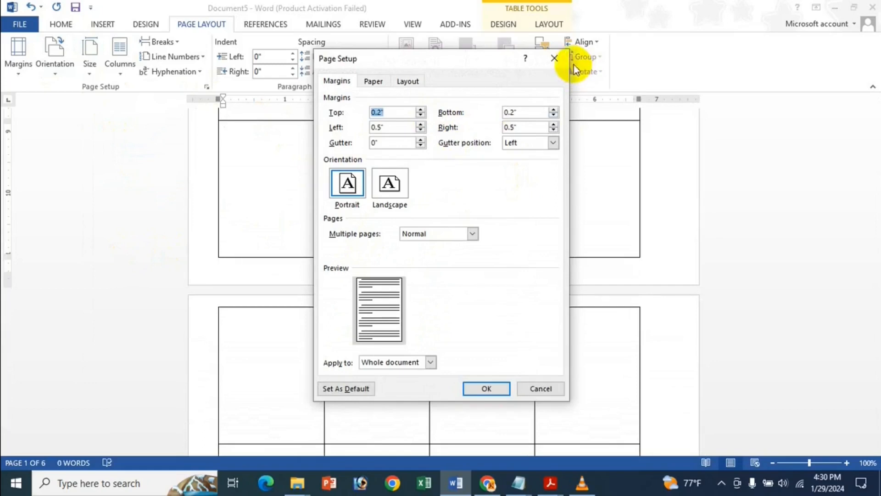
pyautogui.click(554, 58)
pyautogui.doubleClick(543, 259)
pyautogui.scroll(3, 406, 158)
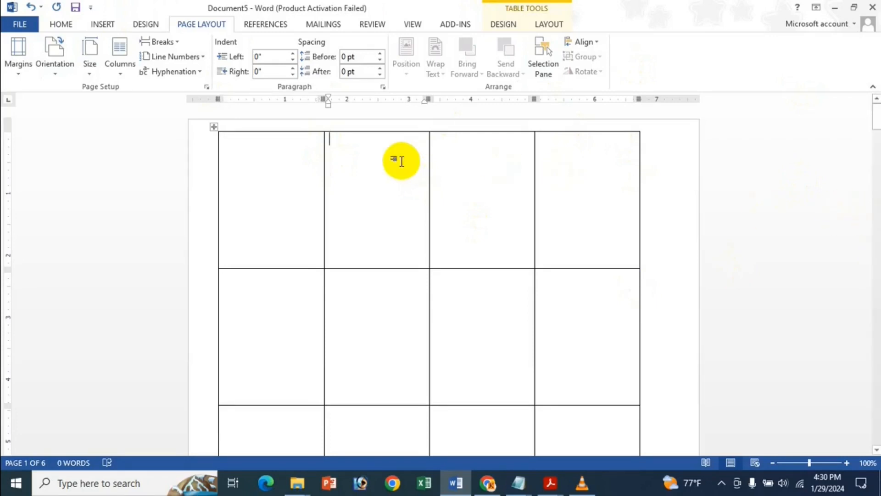
pyautogui.scroll(-3, 326, 212)
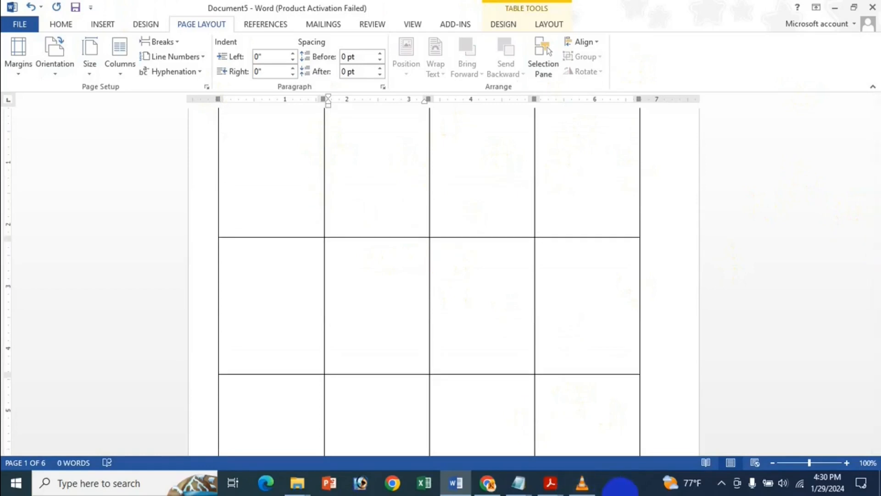
pyautogui.scroll(1, 298, 185)
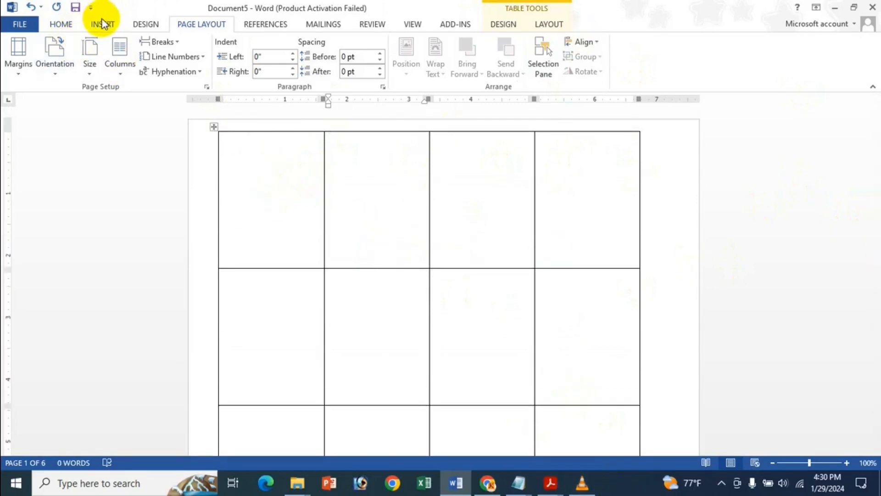
# Insert the girl's portrait with the red background from the Documents folder into the table's first cell and enlarge it to about 1.42" square
pyautogui.click(248, 193)
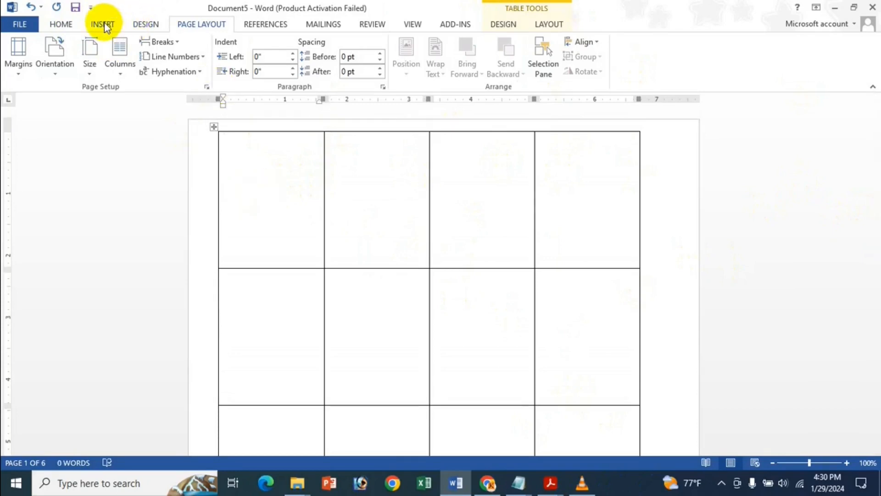
pyautogui.click(103, 25)
pyautogui.click(110, 69)
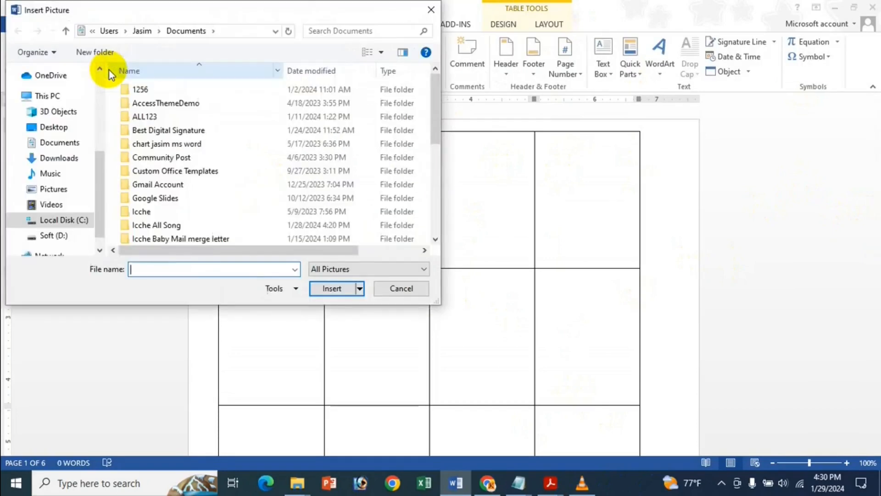
pyautogui.click(43, 142)
pyautogui.scroll(-5, 291, 143)
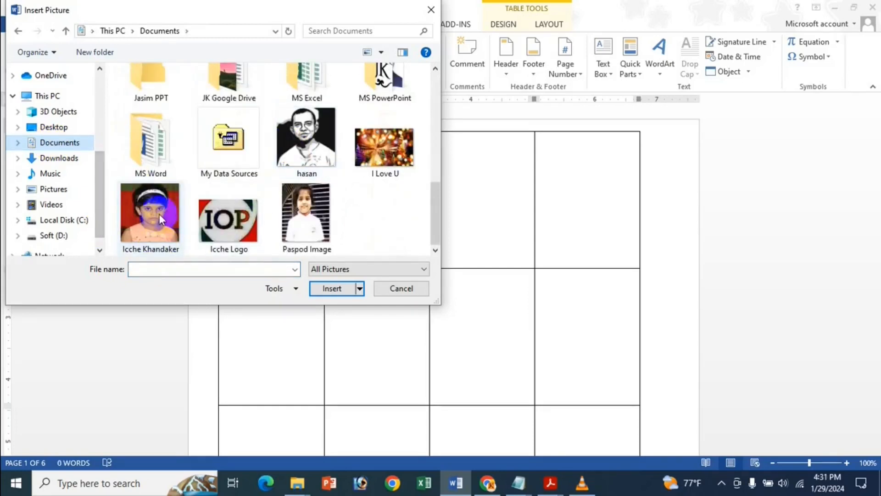
pyautogui.click(147, 206)
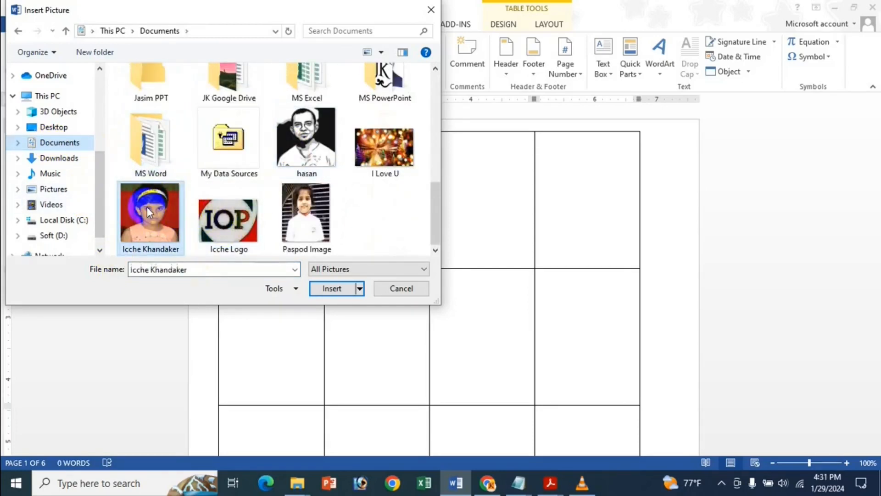
pyautogui.click(332, 289)
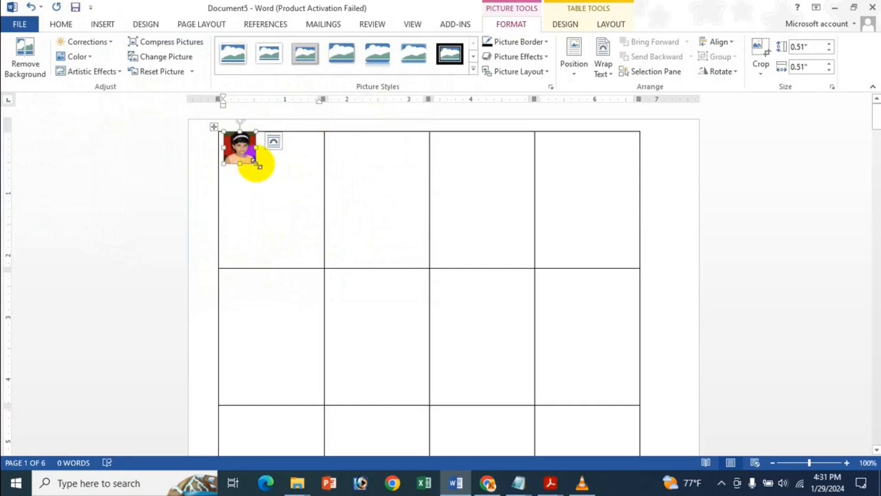
pyautogui.moveTo(258, 163); pyautogui.dragTo(290, 219)
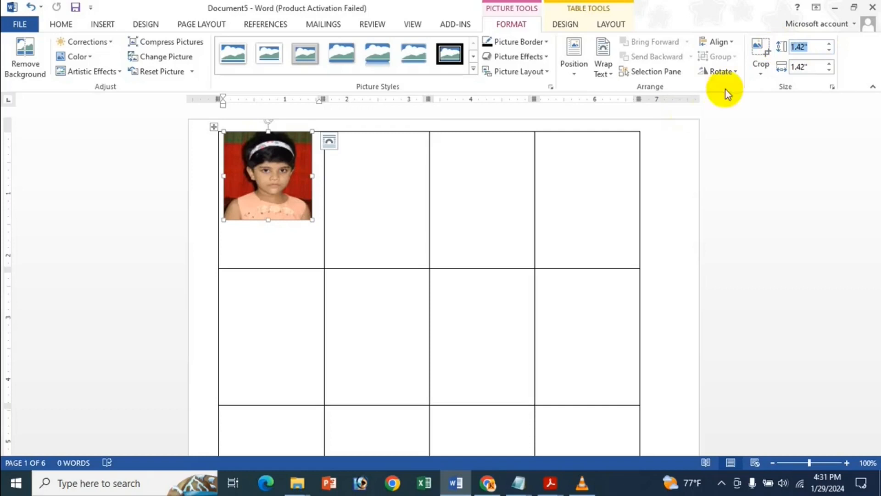
# Try to size the portrait to a height of 2" and a width of 1.5"
pyautogui.click(761, 68)
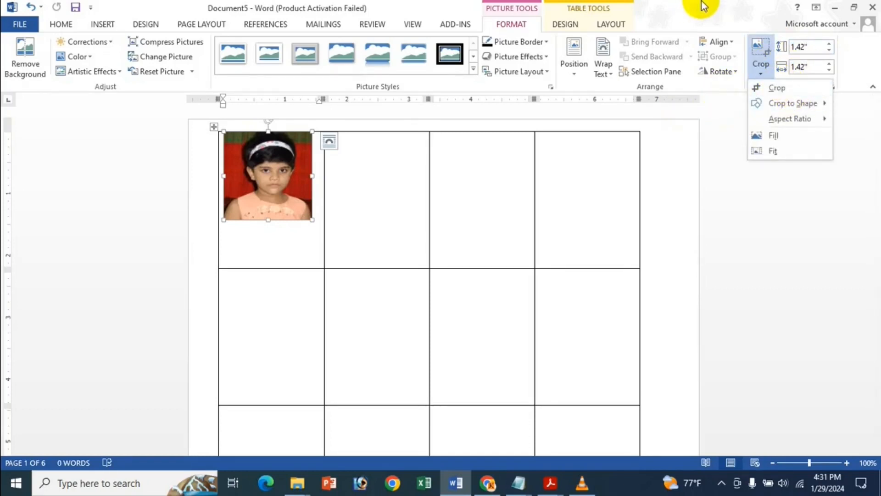
pyautogui.click(740, 7)
pyautogui.click(814, 45)
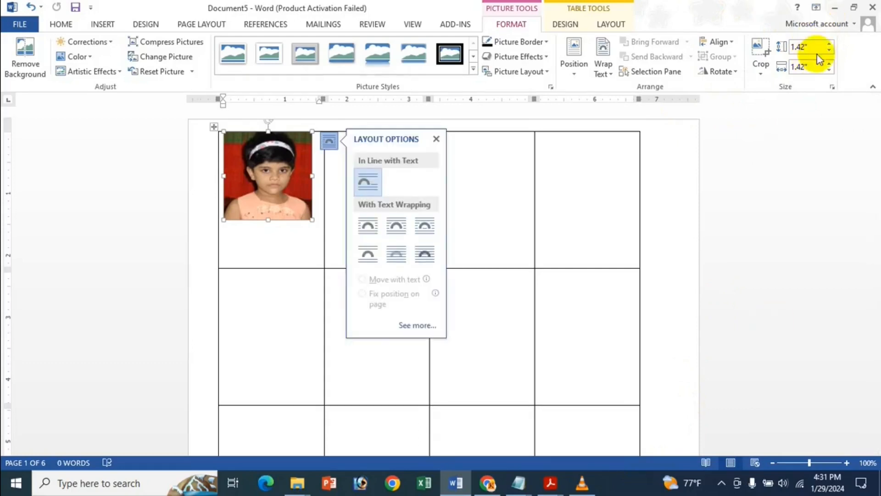
pyautogui.click(813, 47)
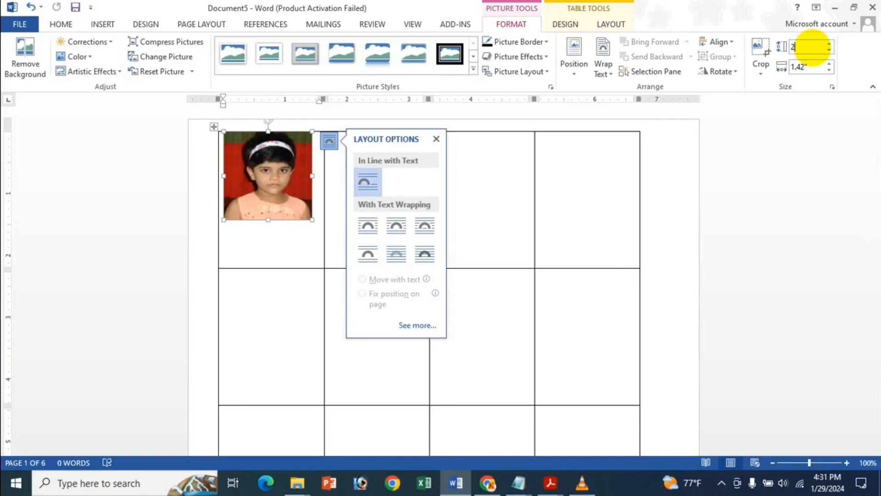
pyautogui.click(816, 66)
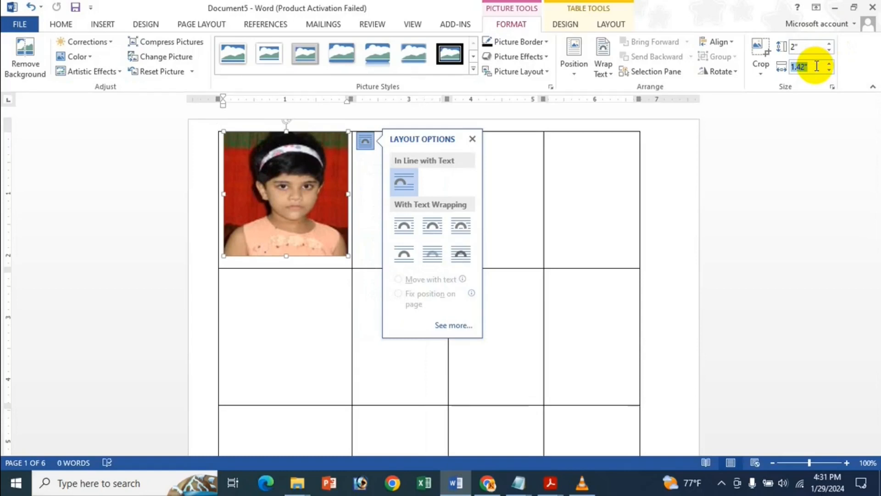
pyautogui.write('1.5')
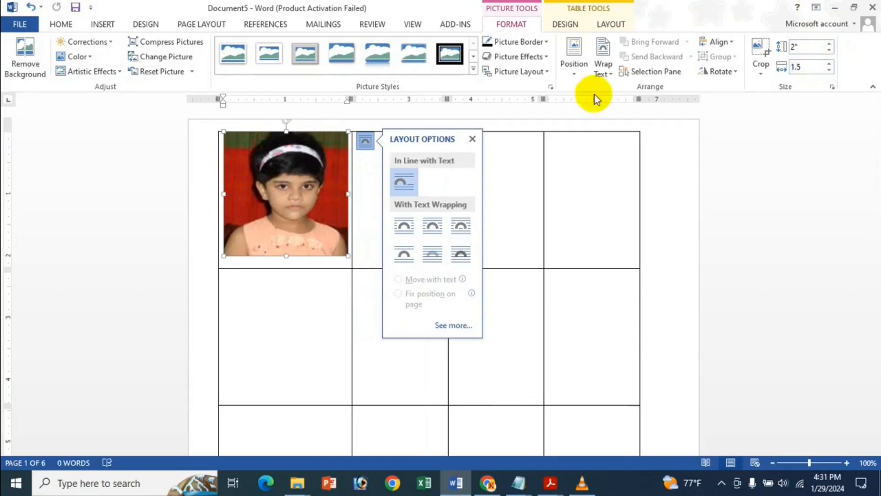
pyautogui.click(293, 237)
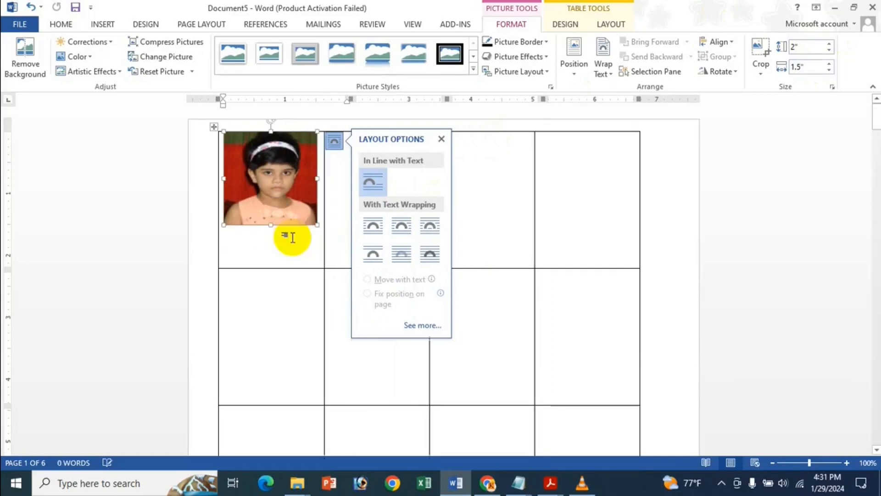
pyautogui.click(441, 139)
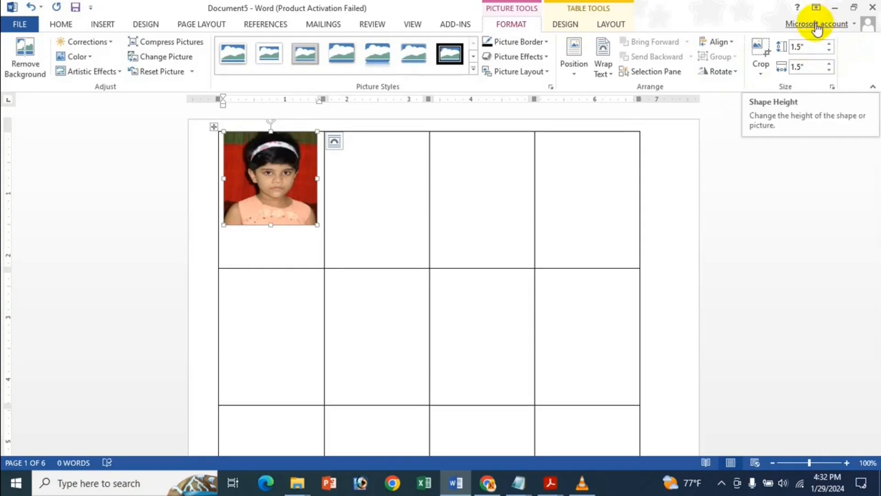
# Unlock the portrait's aspect ratio and set its height to 2", keeping the 1.5" width
pyautogui.click(831, 88)
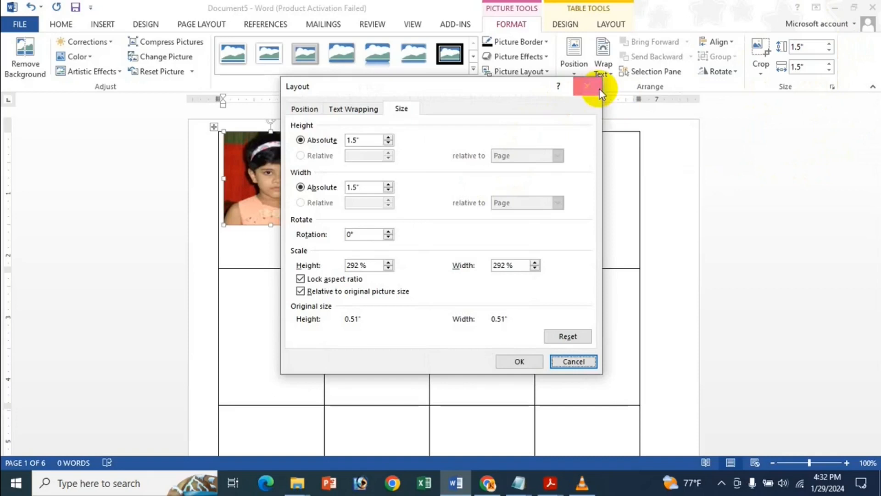
pyautogui.click(599, 89)
pyautogui.click(832, 88)
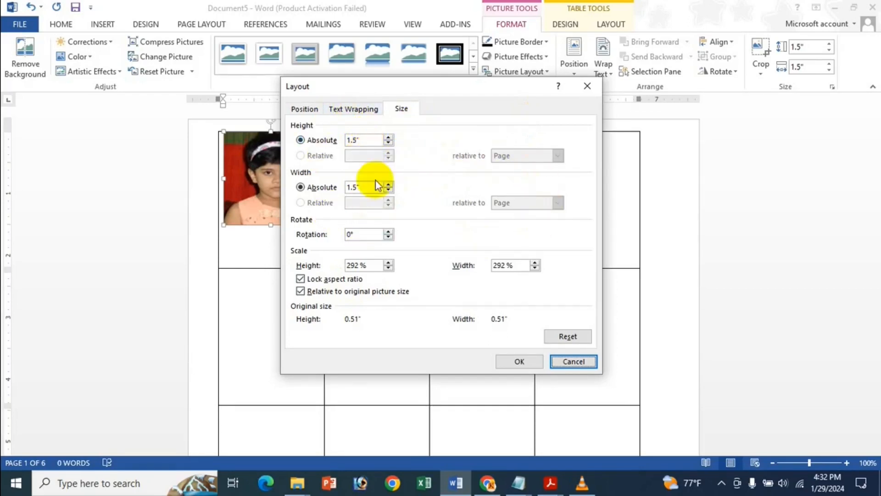
pyautogui.click(335, 279)
pyautogui.moveTo(376, 137); pyautogui.dragTo(337, 145)
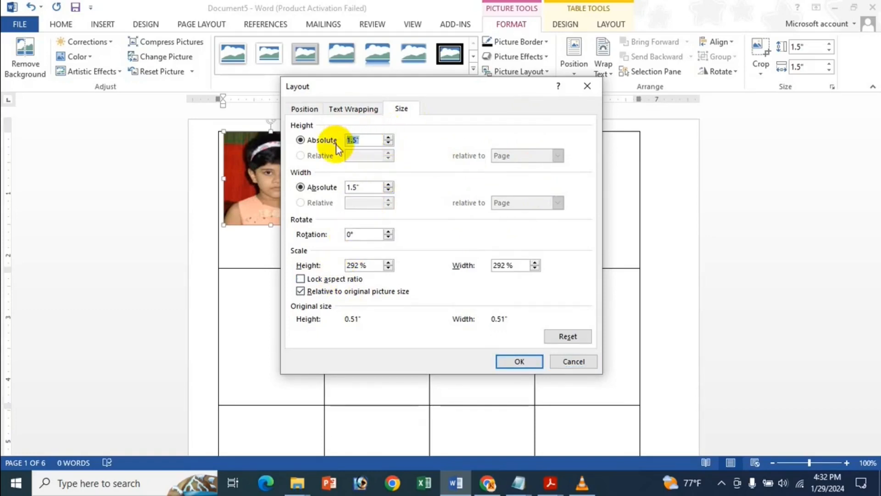
pyautogui.write('2')
pyautogui.click(367, 190)
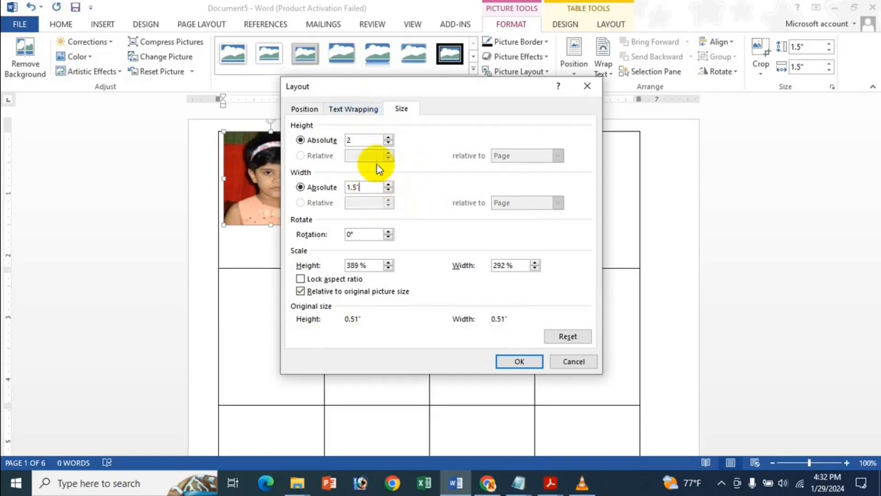
pyautogui.click(527, 359)
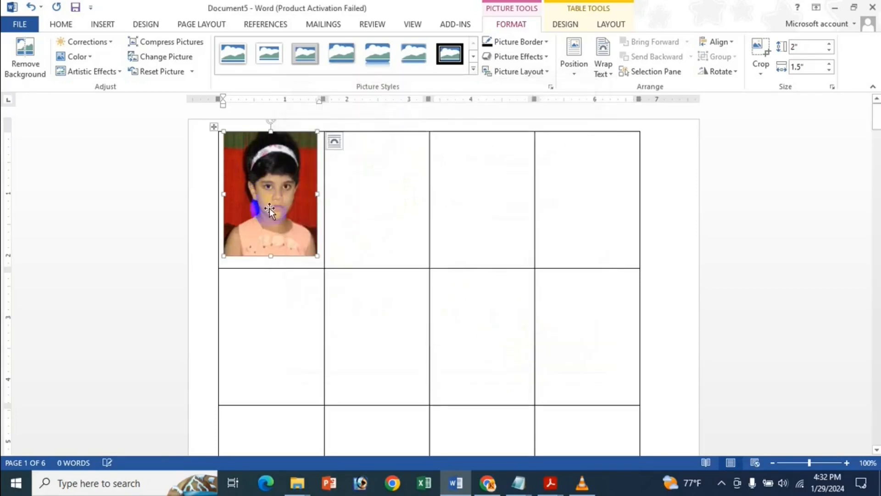
# Set the portrait's text wrapping to In Front of Text
pyautogui.click(404, 227)
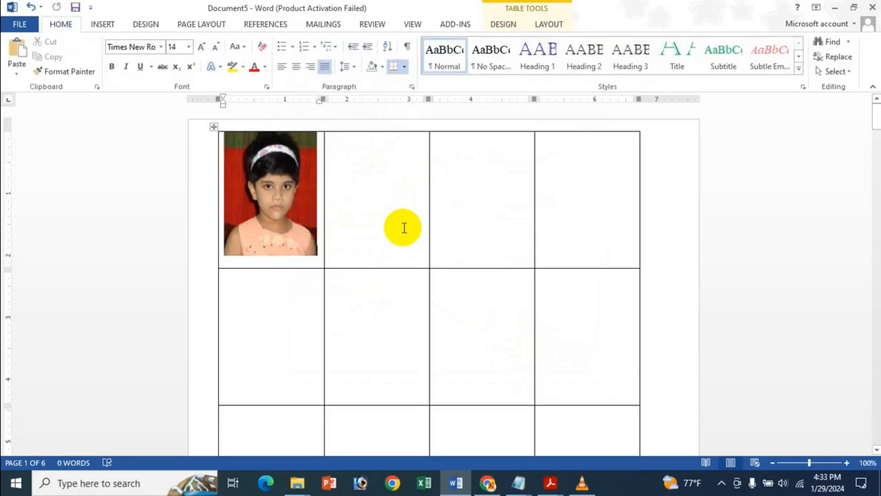
pyautogui.click(260, 200)
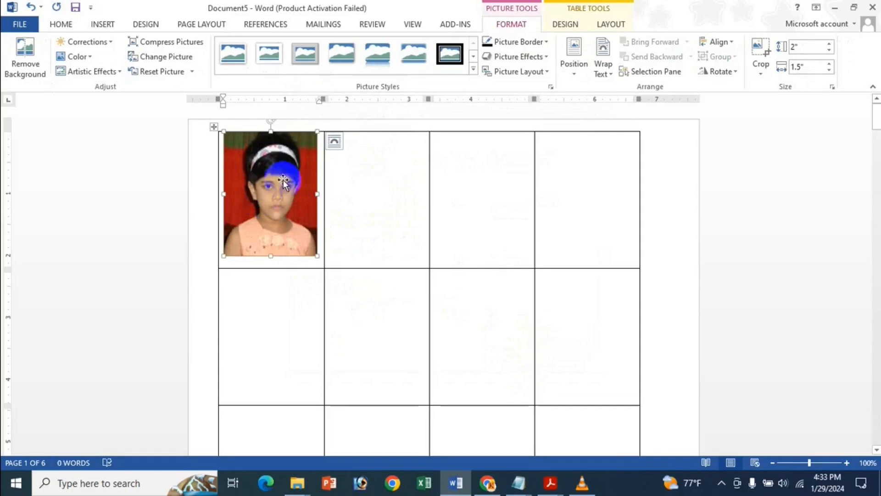
pyautogui.click(335, 142)
pyautogui.click(441, 258)
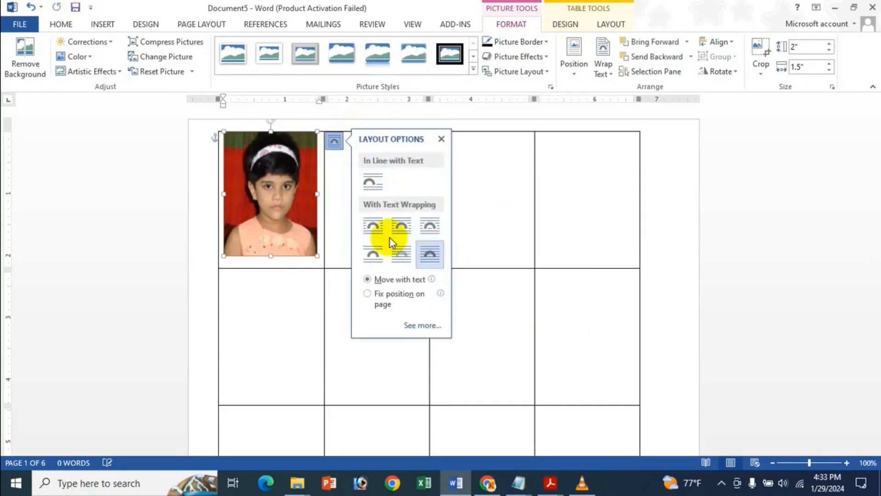
pyautogui.click(441, 139)
# Nudge the portrait sideways so it sits evenly between the side borders of the first cell
pyautogui.moveTo(271, 161); pyautogui.dragTo(272, 161)
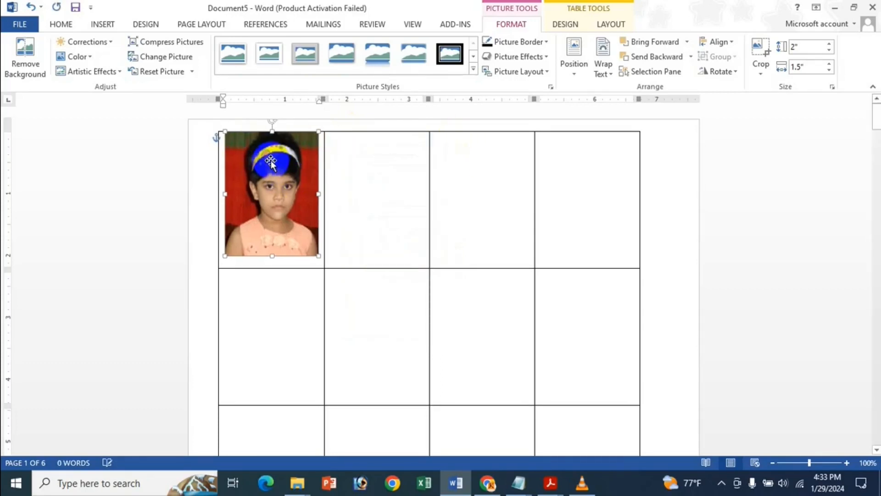
pyautogui.click(271, 161)
pyautogui.click(271, 161)
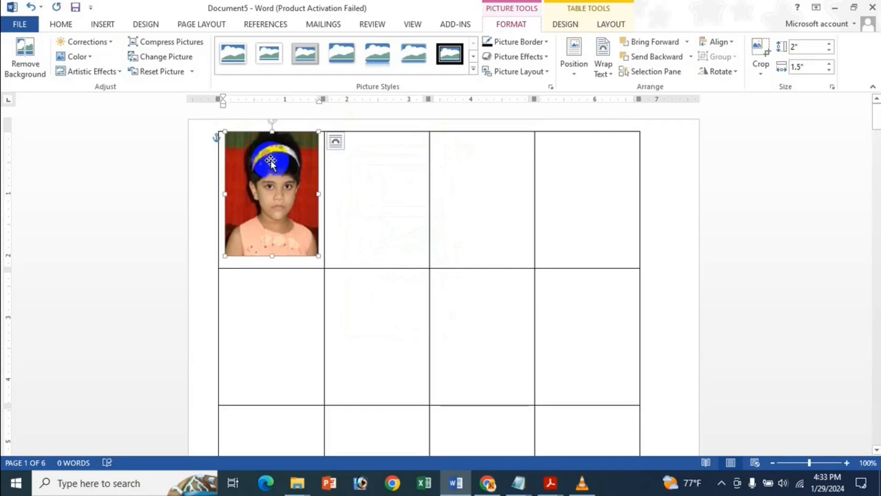
pyautogui.press('Left')
pyautogui.press('Right')
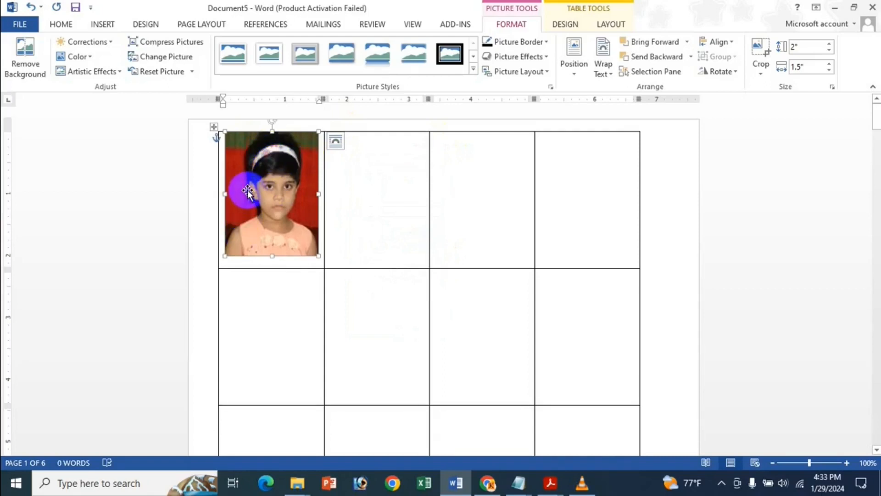
pyautogui.press('Left')
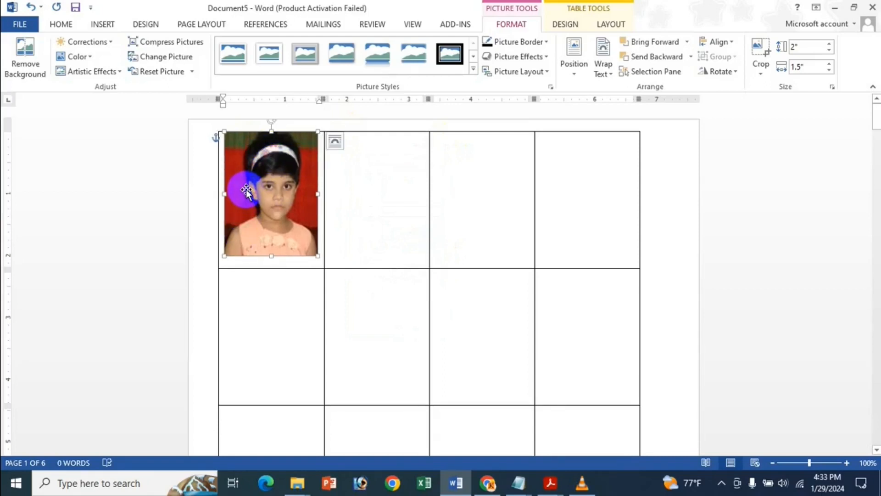
# Add a black border with a heavier line weight to the portrait in the first cell
pyautogui.click(540, 42)
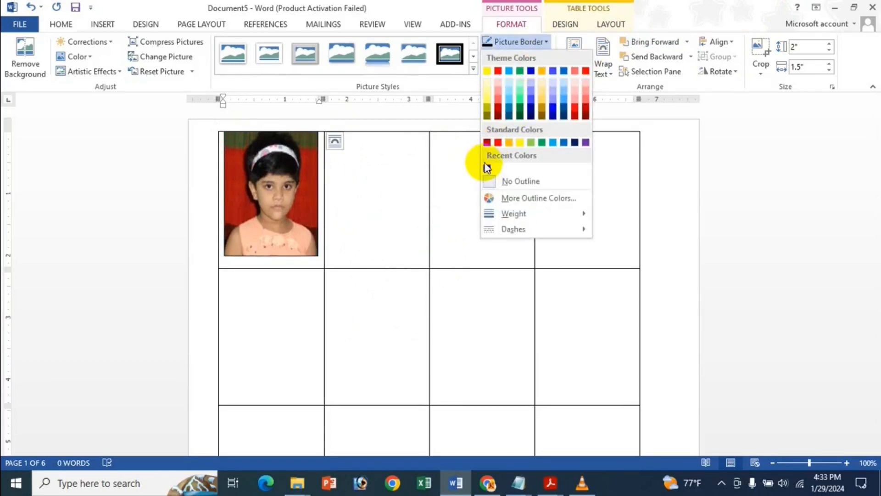
pyautogui.click(505, 41)
pyautogui.click(528, 42)
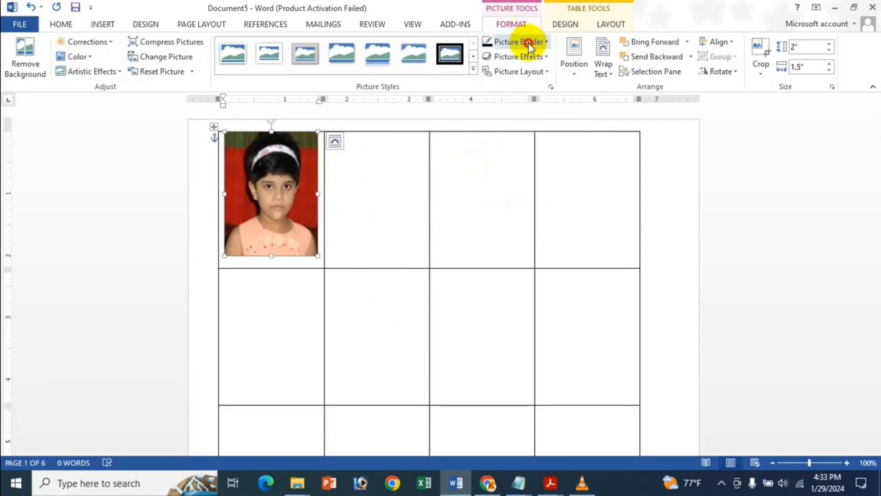
pyautogui.moveTo(523, 209)
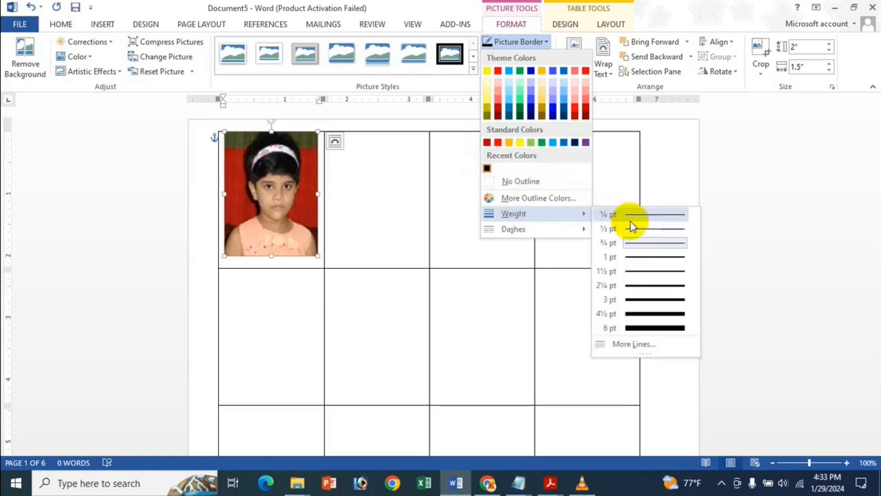
pyautogui.click(651, 266)
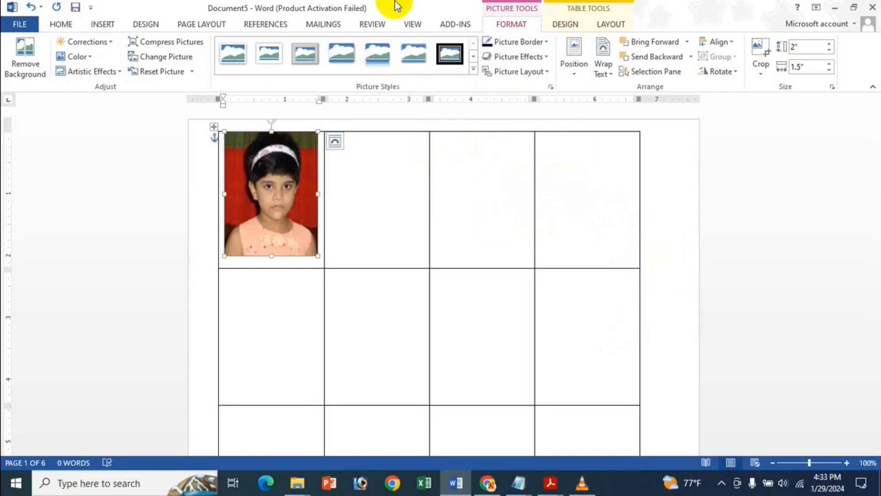
pyautogui.click(380, 243)
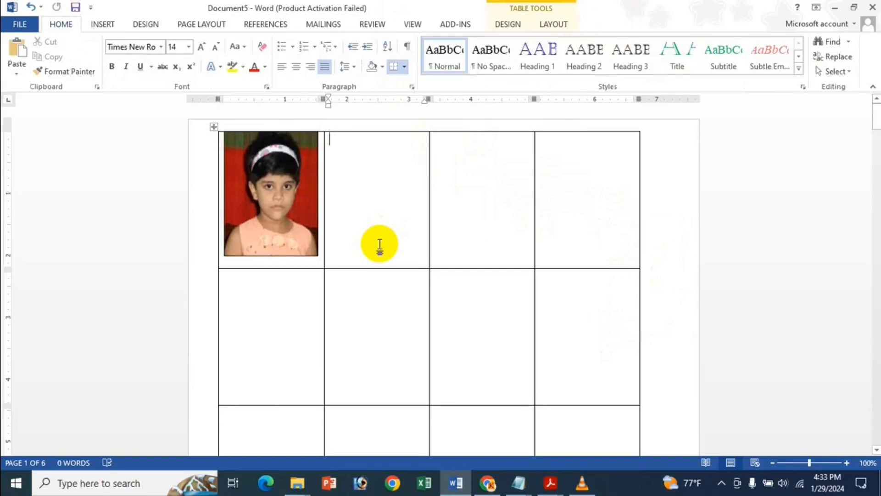
pyautogui.click(313, 214)
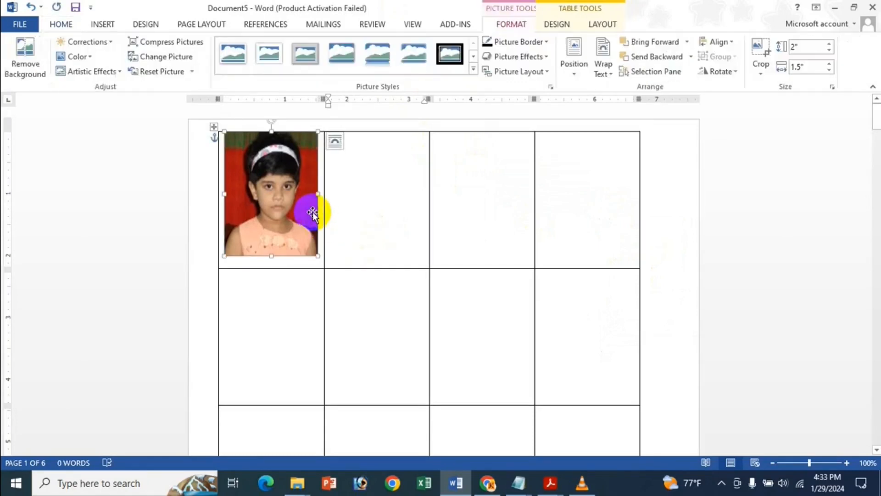
# Start a Labels mail merge with the Microsoft 1/4 Letter postcard label and accept deletion of the document's current contents
pyautogui.click(316, 22)
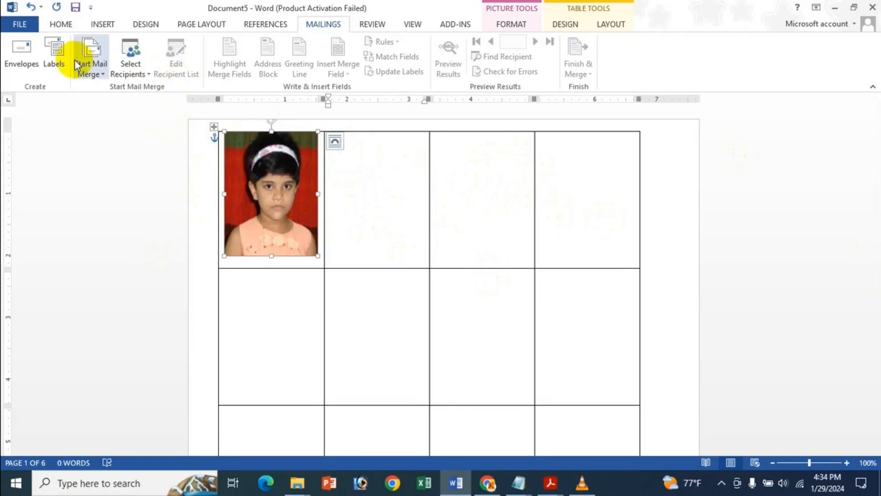
pyautogui.click(94, 70)
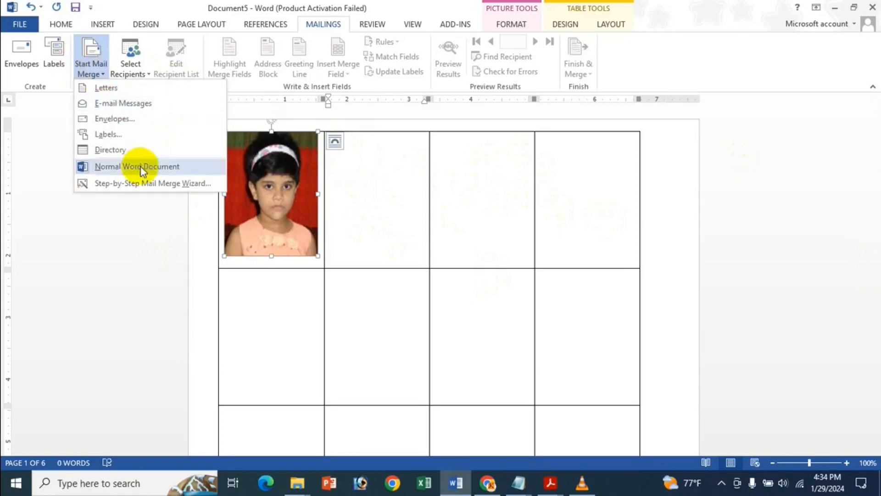
pyautogui.click(142, 134)
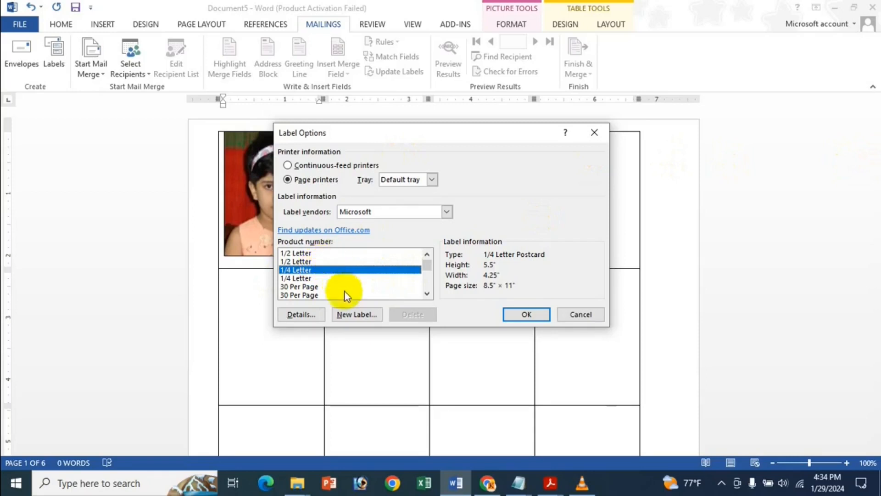
pyautogui.click(527, 315)
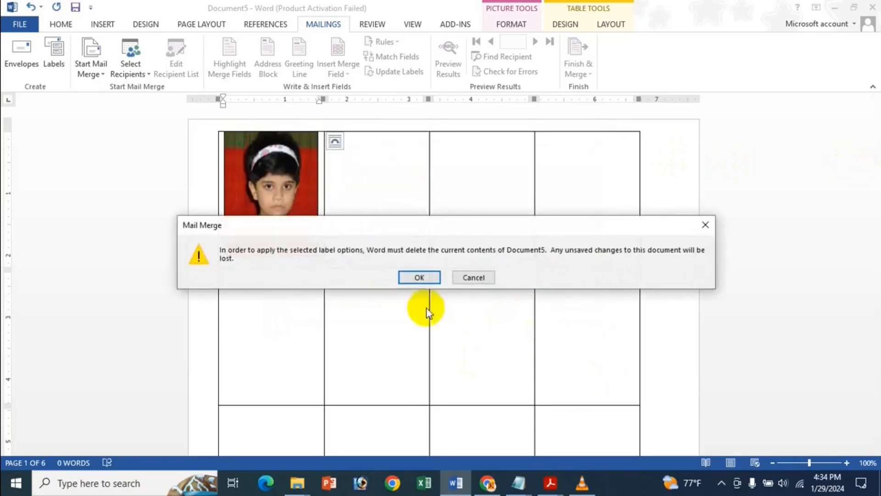
pyautogui.click(419, 277)
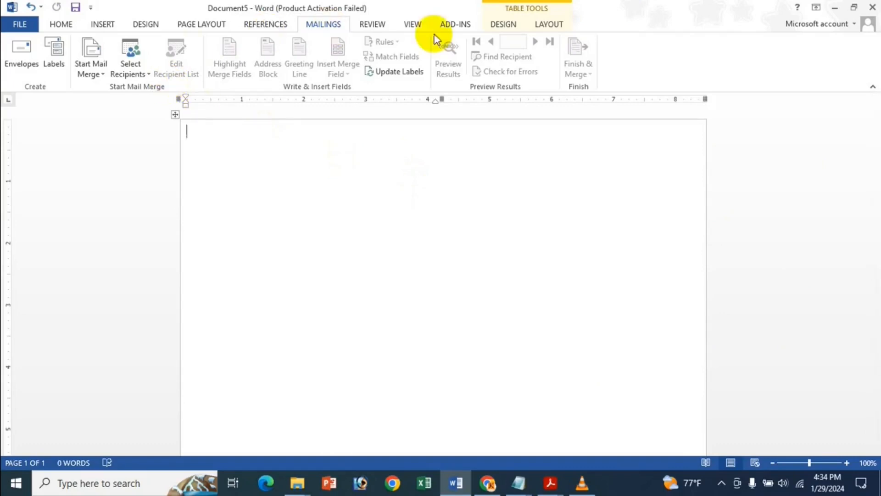
# Undo the deletion of the photo table and update the labels to copy the first cell's photo into every cell
pyautogui.click(31, 5)
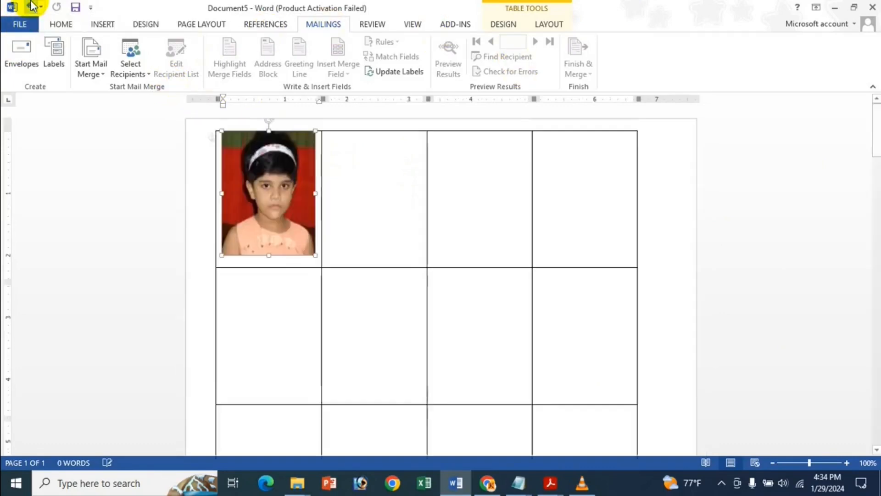
pyautogui.click(383, 78)
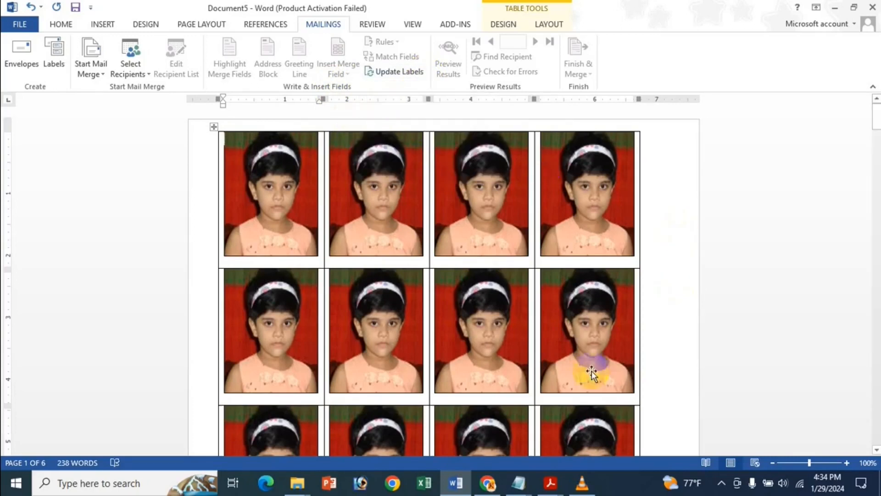
# Examine the filled photo pages, switching the view to One Page and returning to the first page
pyautogui.scroll(-7, 505, 358)
pyautogui.scroll(-2, 505, 340)
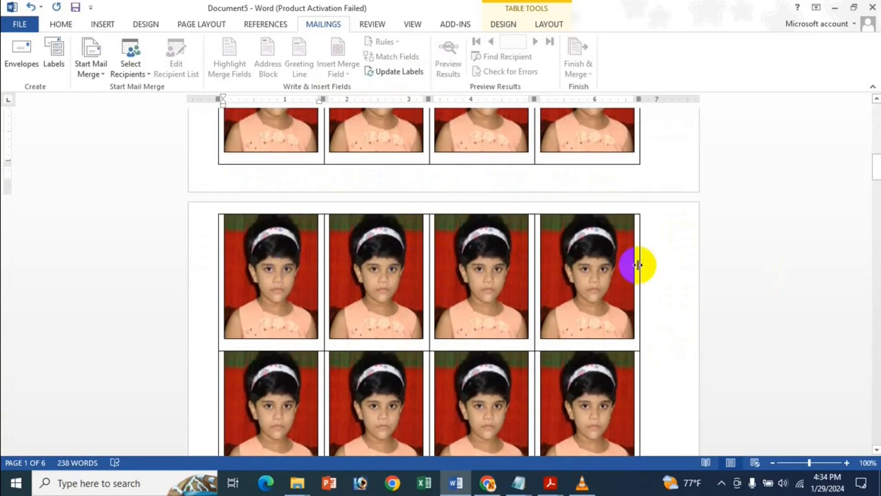
pyautogui.scroll(-8, 638, 261)
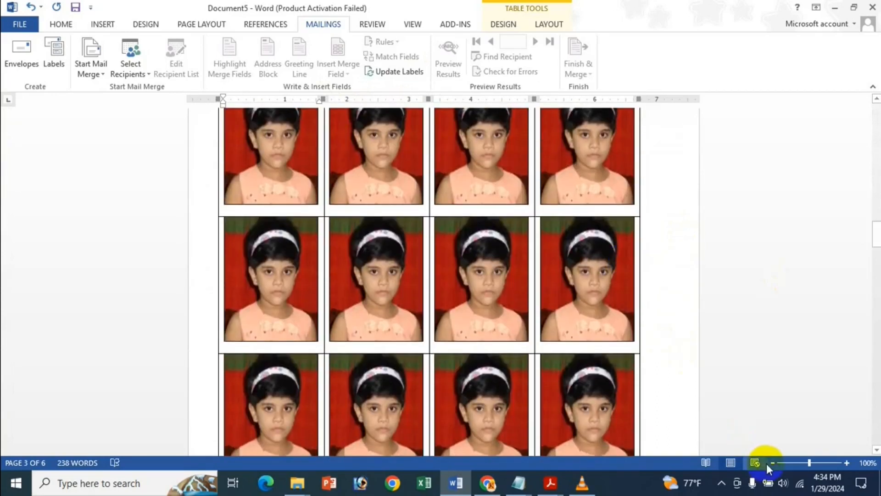
pyautogui.click(772, 463)
pyautogui.click(773, 463)
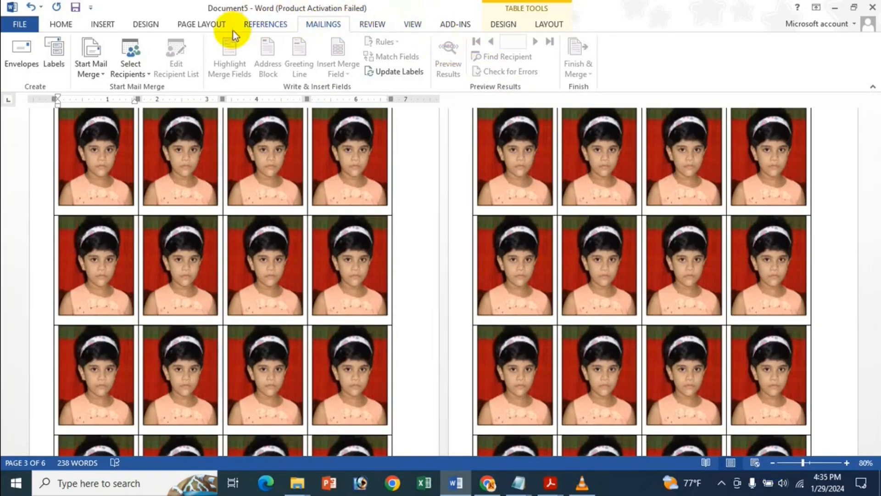
pyautogui.click(418, 21)
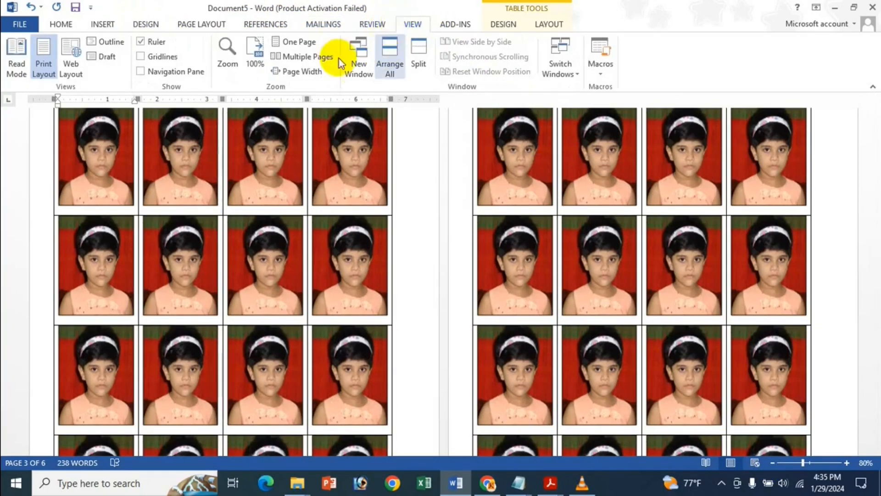
pyautogui.click(299, 41)
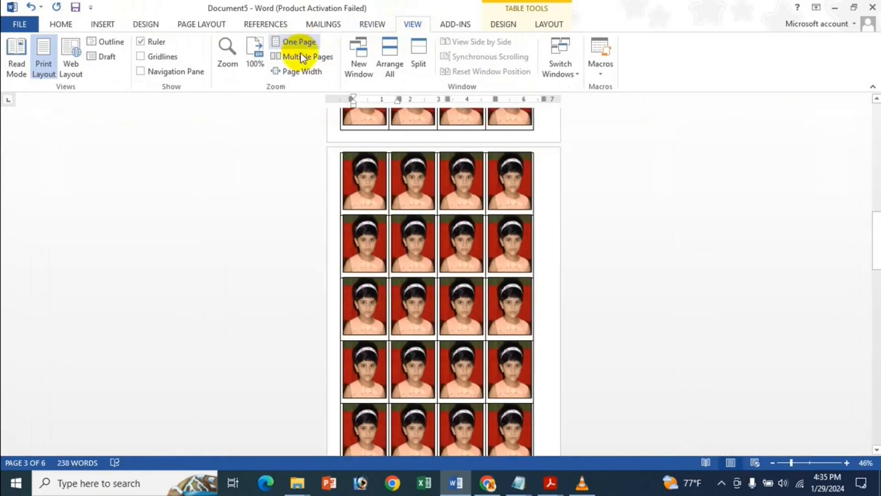
pyautogui.scroll(5, 456, 243)
pyautogui.scroll(10, 455, 233)
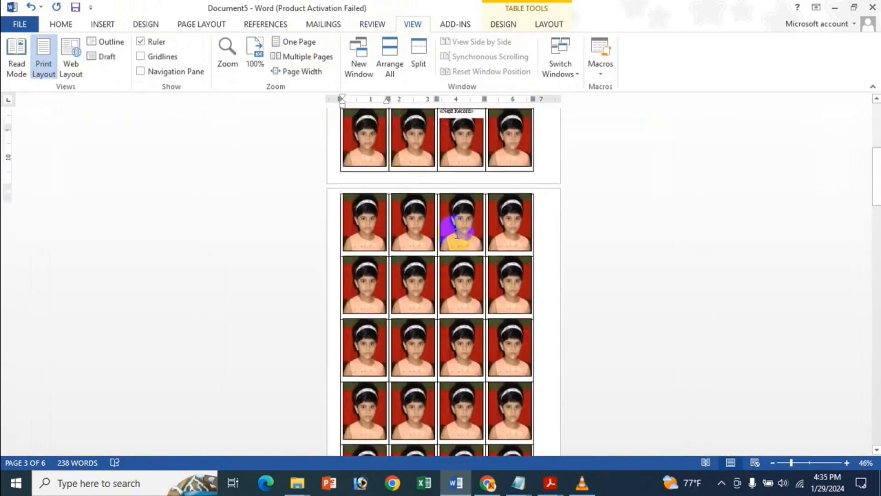
pyautogui.click(364, 134)
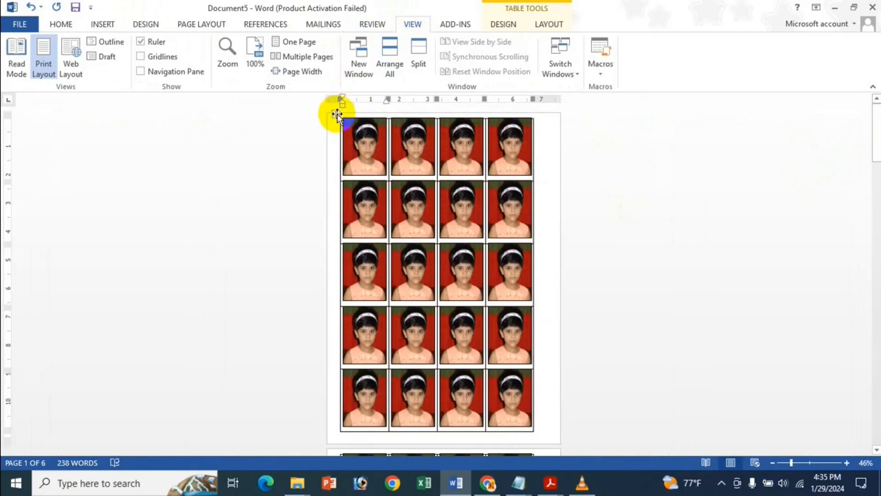
# Select the whole photo table and remove its cell borders with No Border
pyautogui.click(336, 114)
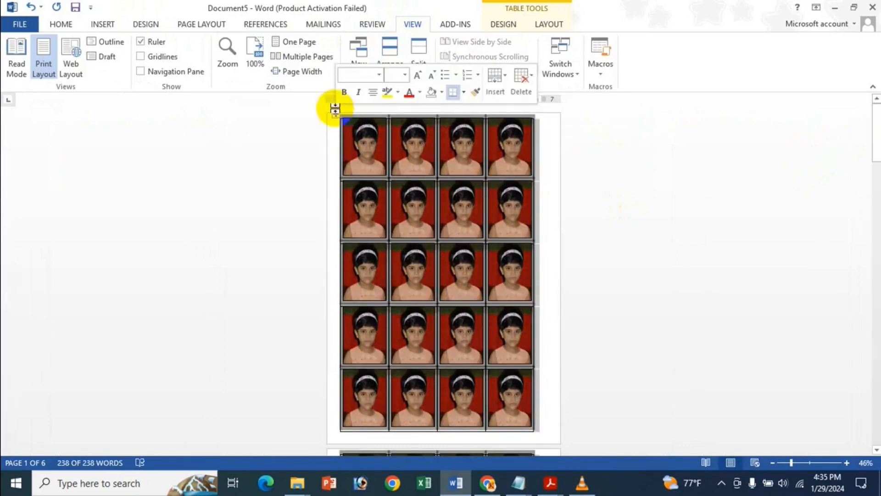
pyautogui.click(413, 191)
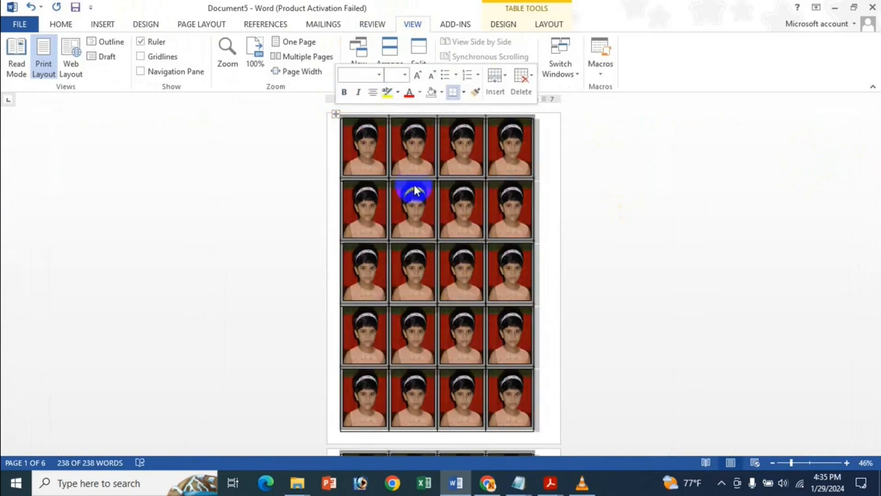
pyautogui.click(505, 25)
pyautogui.click(631, 69)
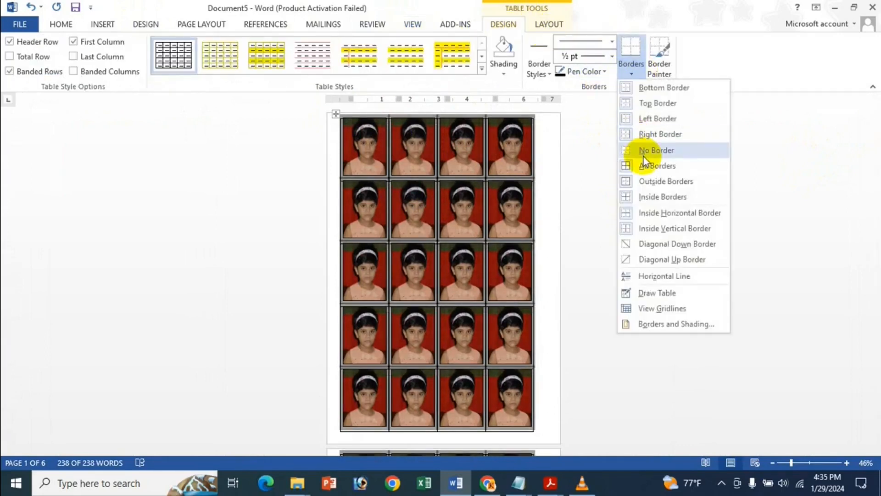
pyautogui.click(640, 147)
pyautogui.click(550, 163)
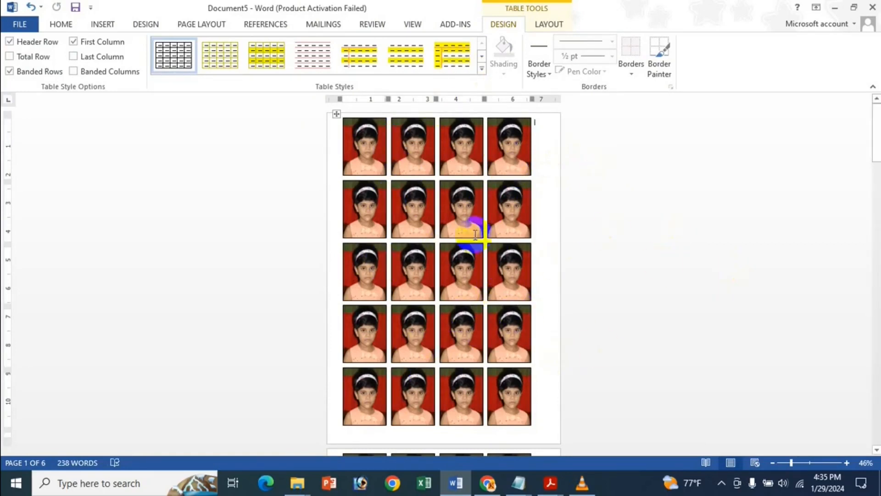
# Examine the photo pages in the print preview, then return to the document without printing
pyautogui.hotkey('ctrl', 'p')
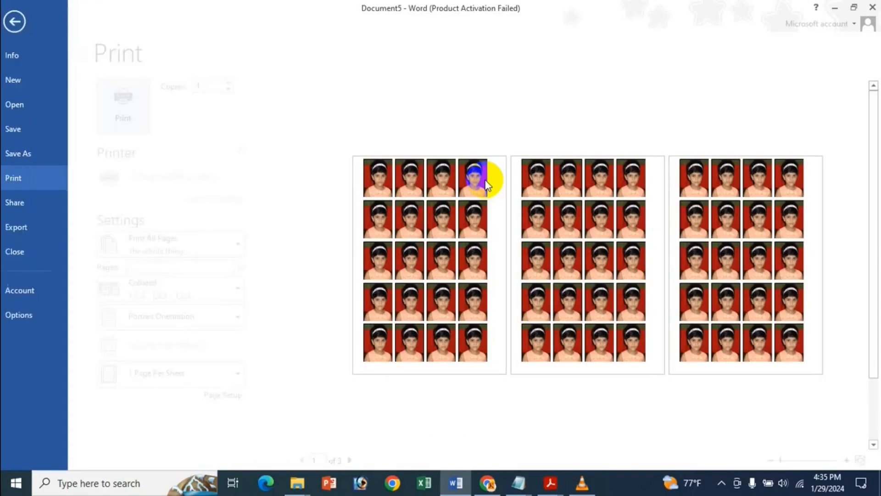
pyautogui.scroll(-3, 693, 248)
pyautogui.scroll(3, 696, 248)
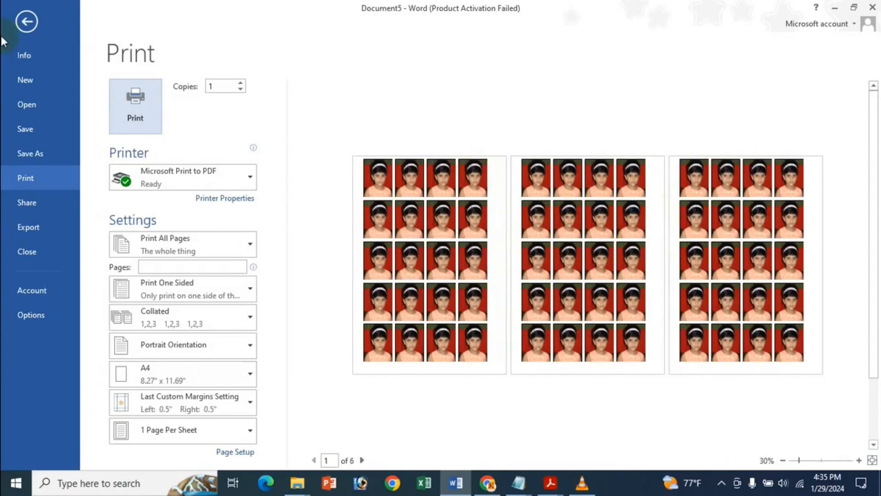
pyautogui.click(29, 23)
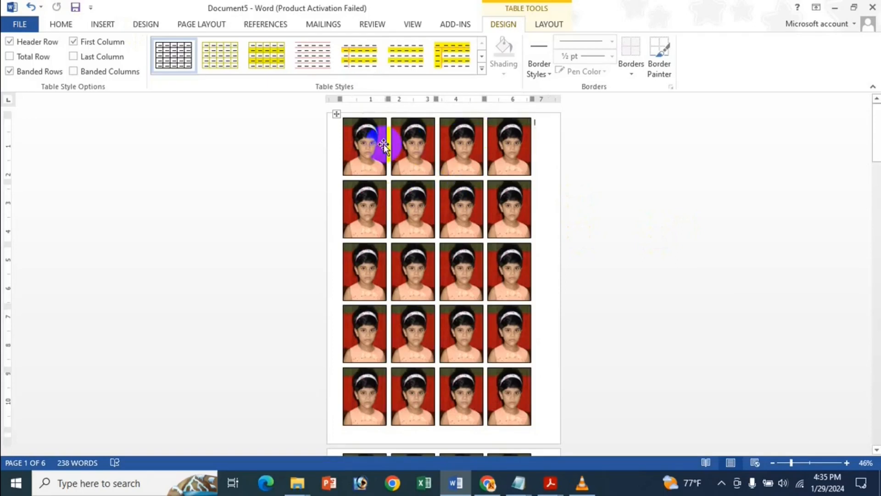
# Select the whole photo table at 100% zoom and apply All Borders to it
pyautogui.click(359, 144)
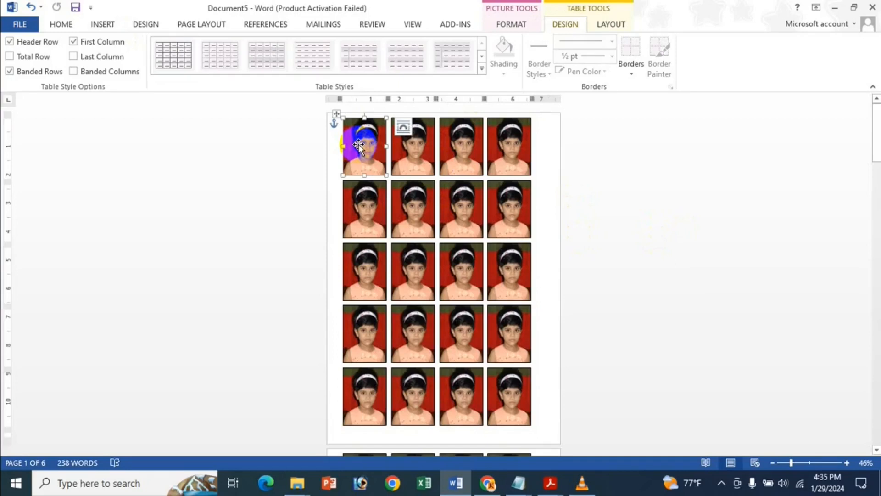
pyautogui.click(809, 462)
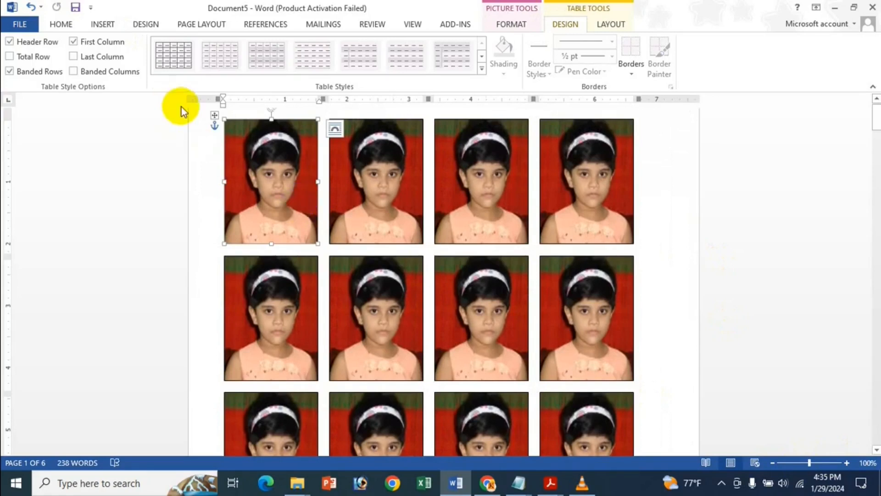
pyautogui.click(216, 113)
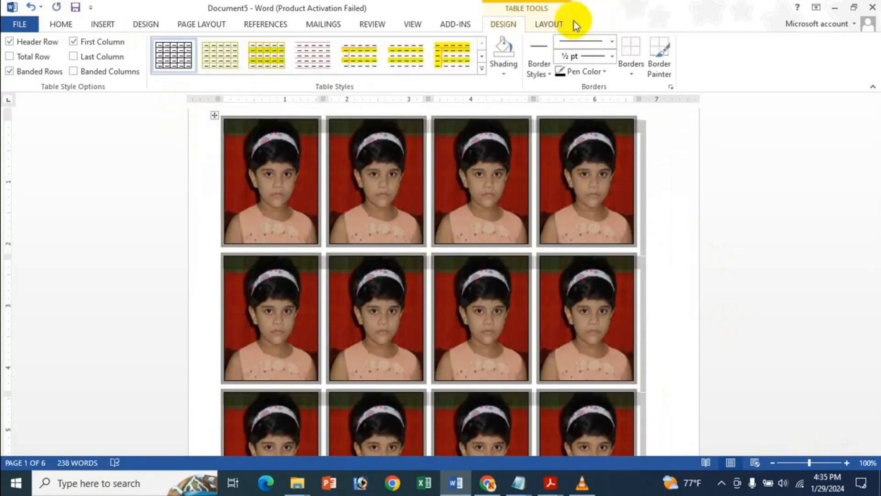
pyautogui.click(628, 67)
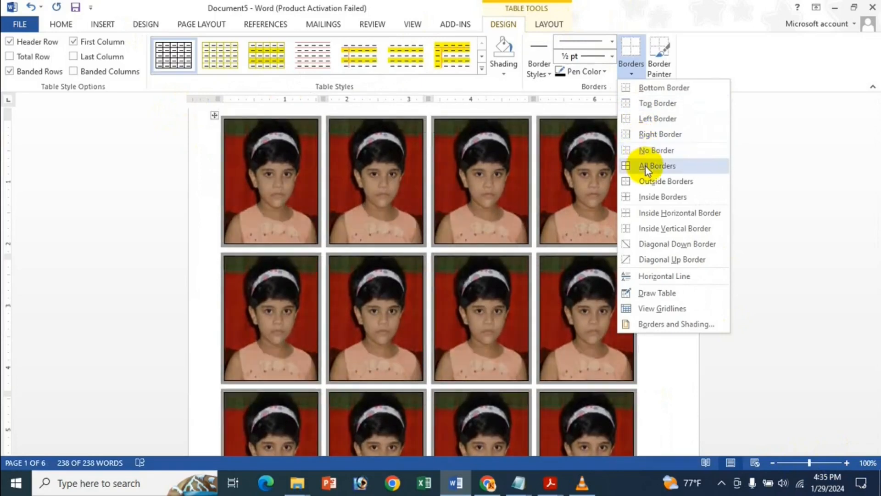
pyautogui.click(645, 166)
# Replace the photo in the first cell with the Paspod Image picture from the Documents folder
pyautogui.click(280, 183)
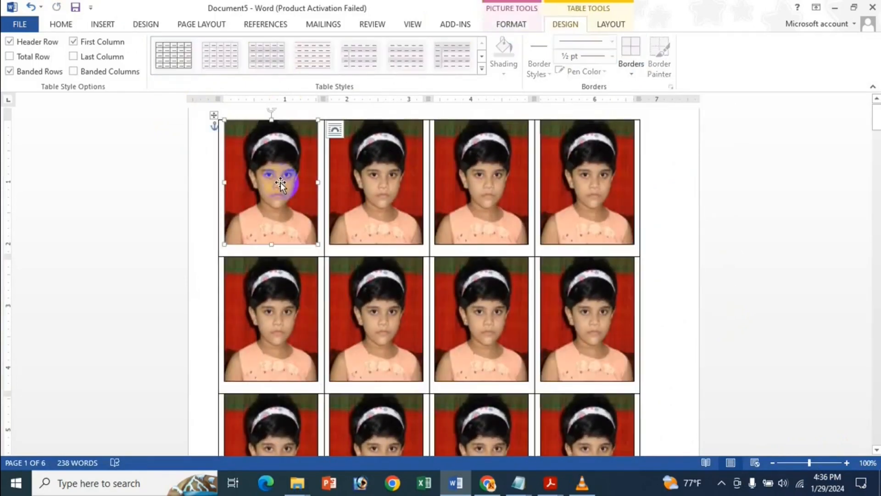
pyautogui.press('Delete')
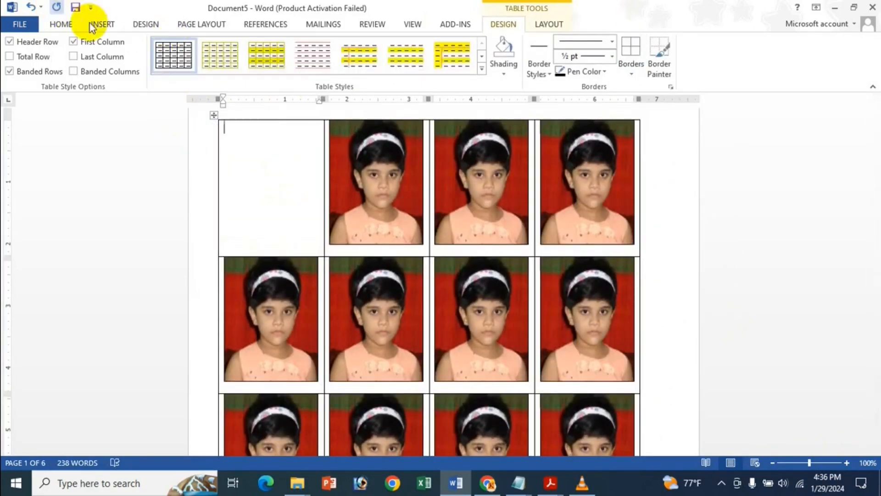
pyautogui.click(100, 26)
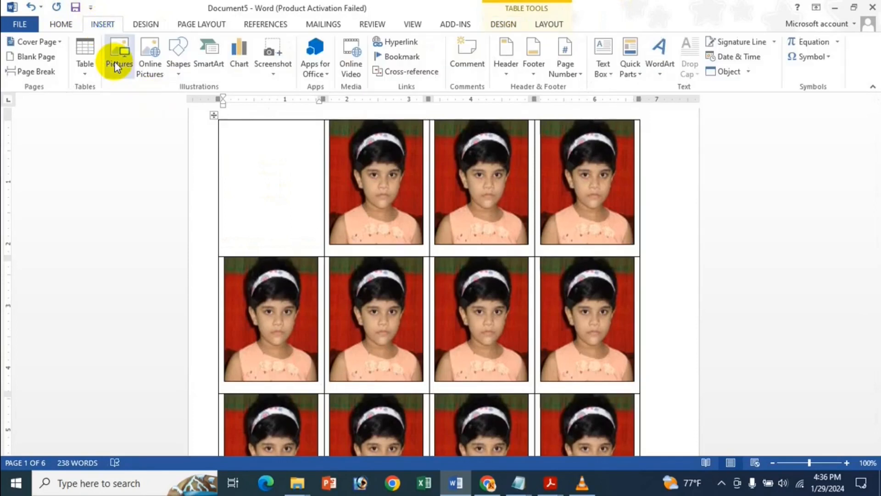
pyautogui.click(116, 67)
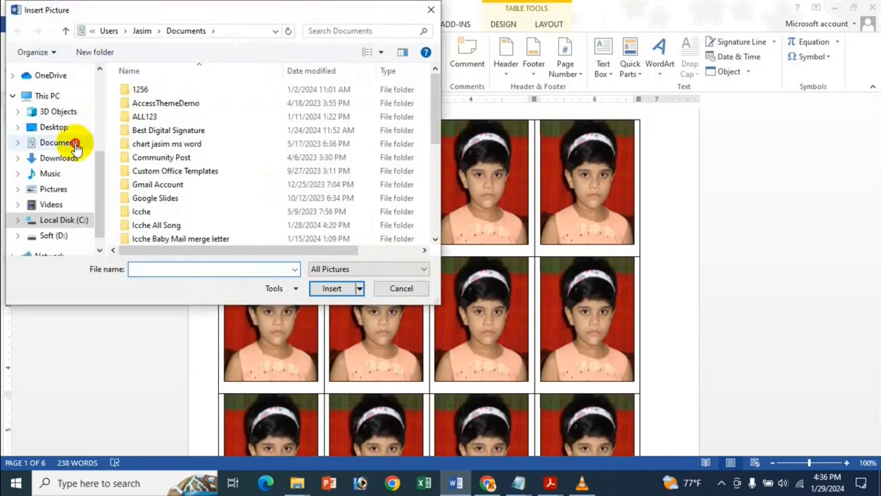
pyautogui.click(75, 146)
pyautogui.scroll(-8, 334, 191)
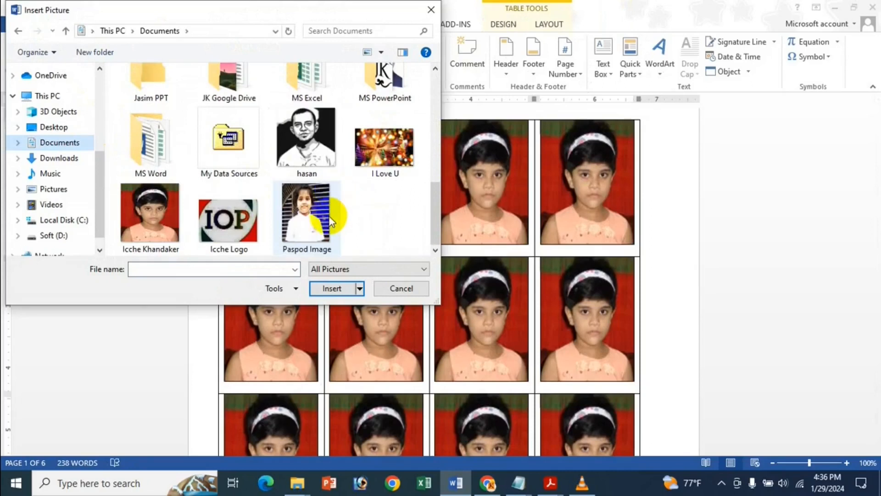
pyautogui.click(329, 217)
pyautogui.click(337, 288)
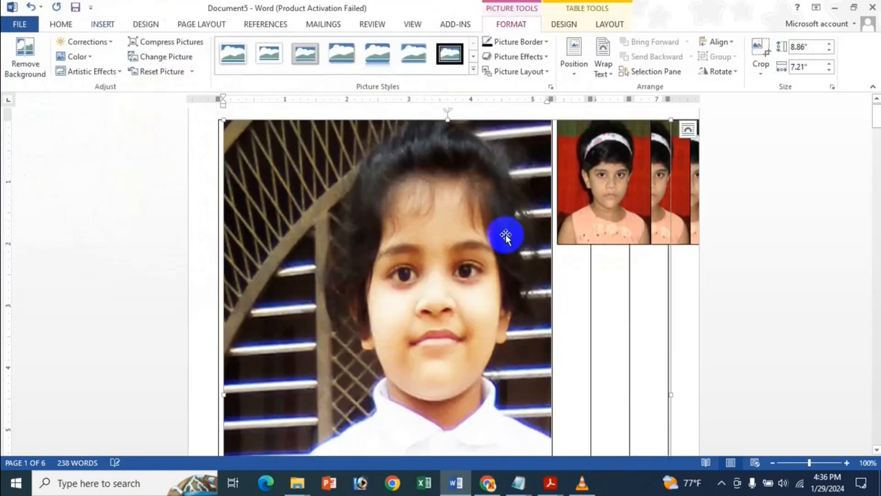
# Set the newly inserted picture's text wrapping to In Front of Text
pyautogui.click(688, 128)
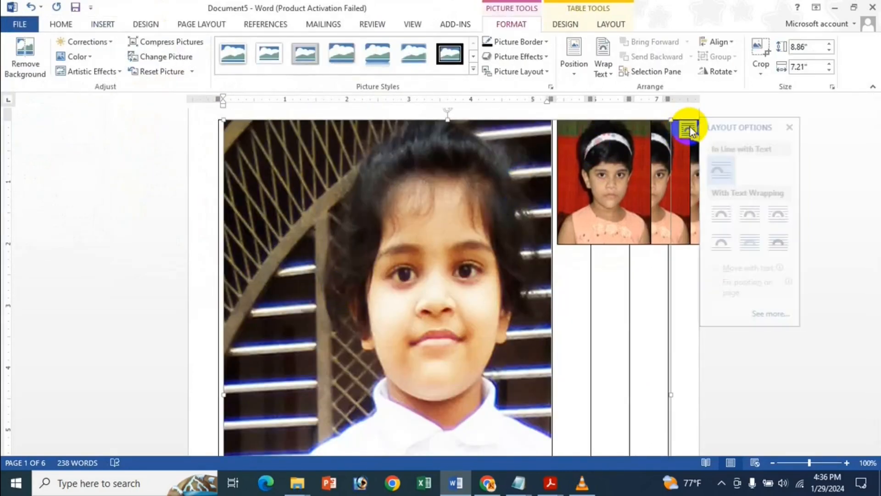
pyautogui.click(783, 242)
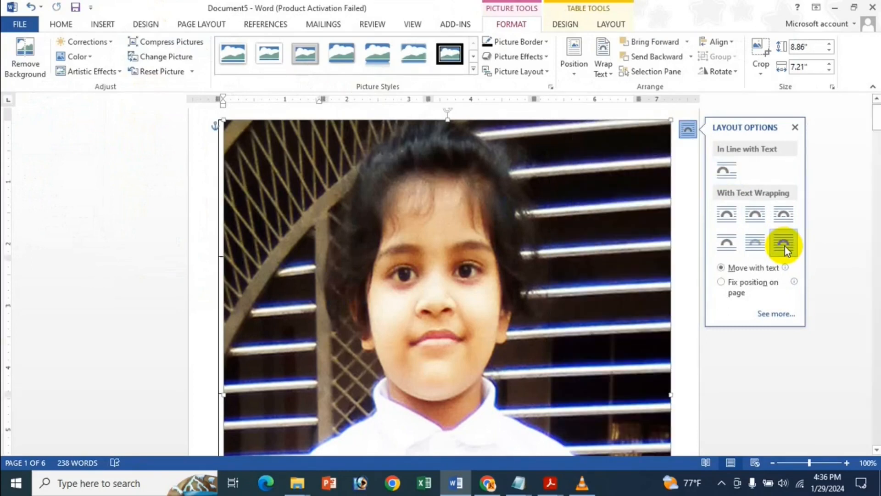
pyautogui.click(795, 130)
# Resize the new picture to 2" high by 1.5" wide with the aspect ratio unlocked, and nudge it slightly right and down in its cell
pyautogui.scroll(-15, 567, 244)
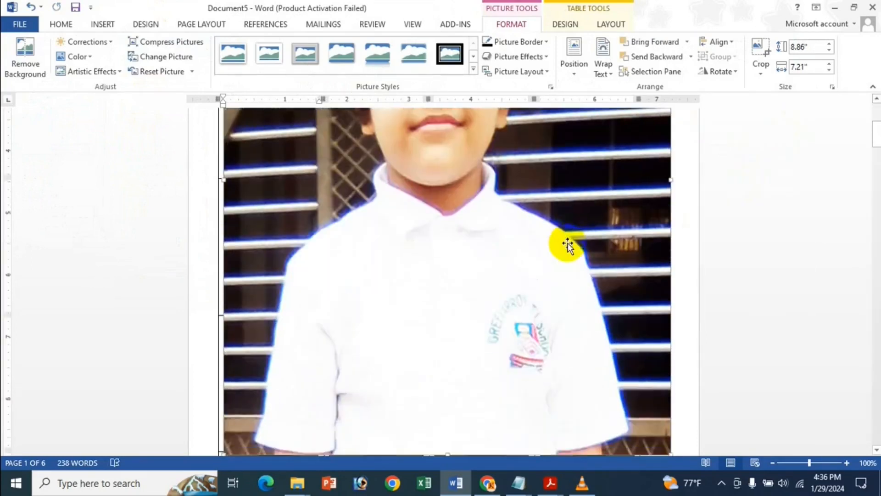
pyautogui.click(800, 50)
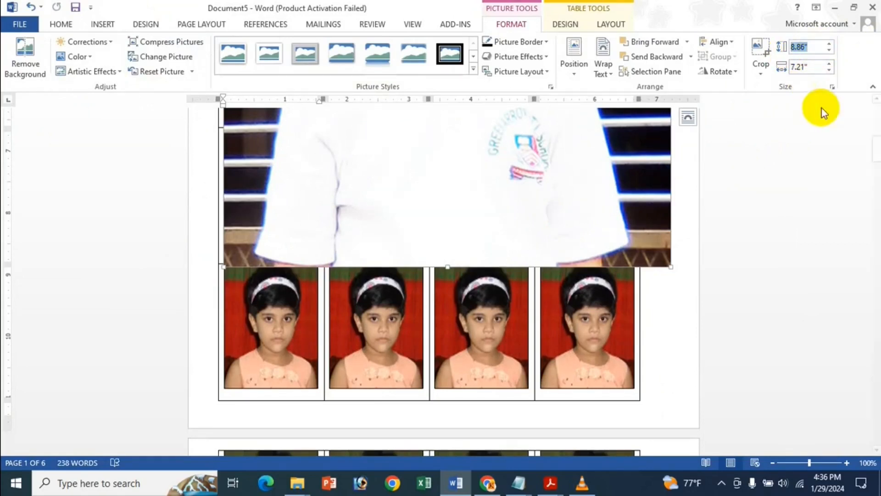
pyautogui.click(831, 87)
pyautogui.click(301, 278)
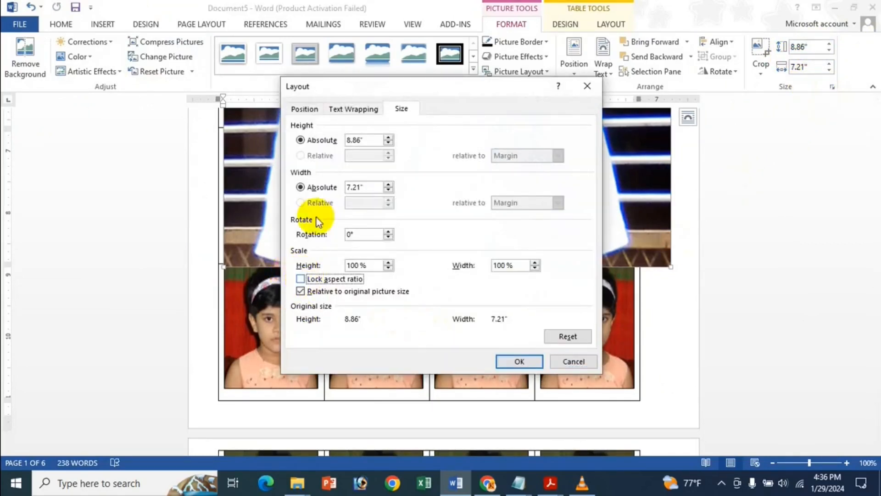
pyautogui.click(323, 140)
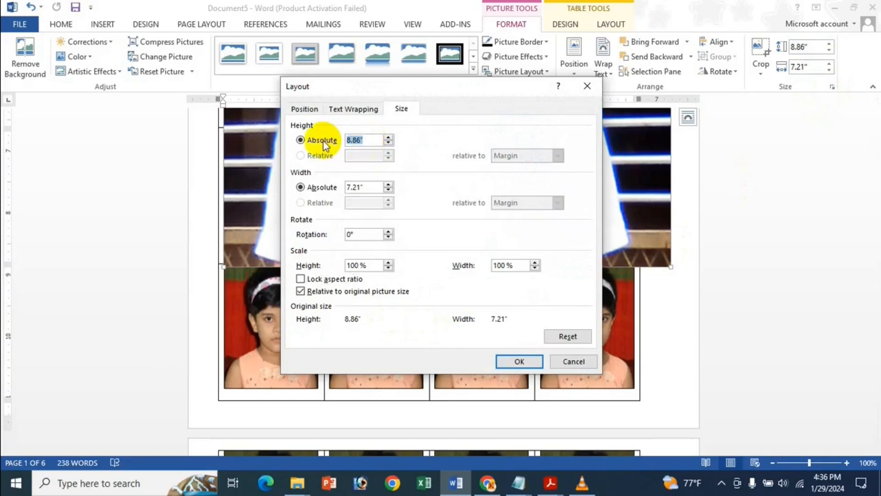
pyautogui.write('2')
pyautogui.click(362, 188)
pyautogui.click(334, 189)
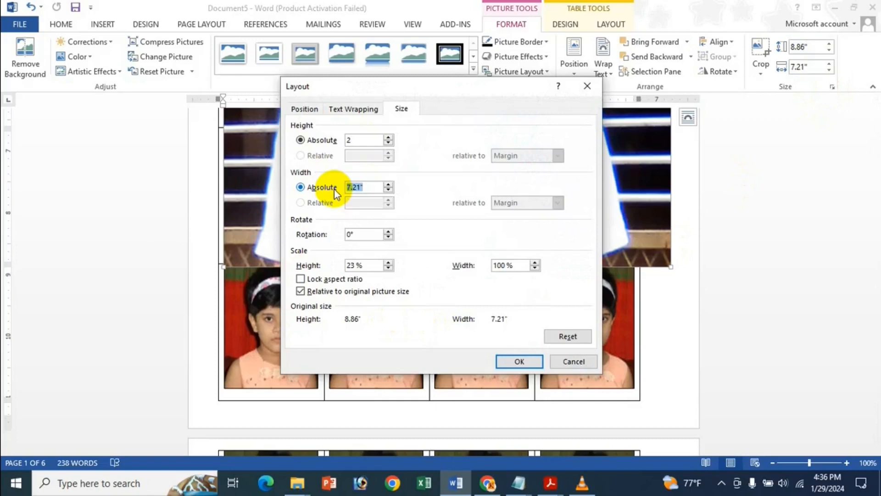
pyautogui.write('1.5')
pyautogui.click(529, 361)
pyautogui.scroll(5, 395, 252)
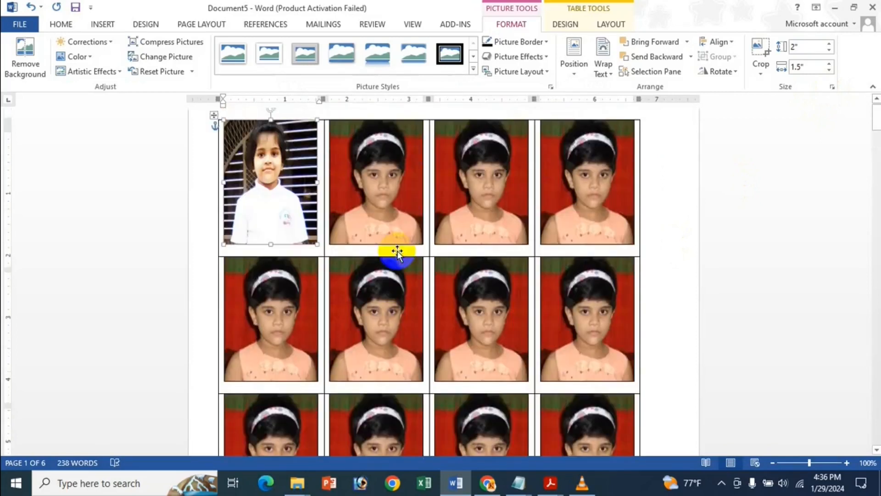
pyautogui.press('Right')
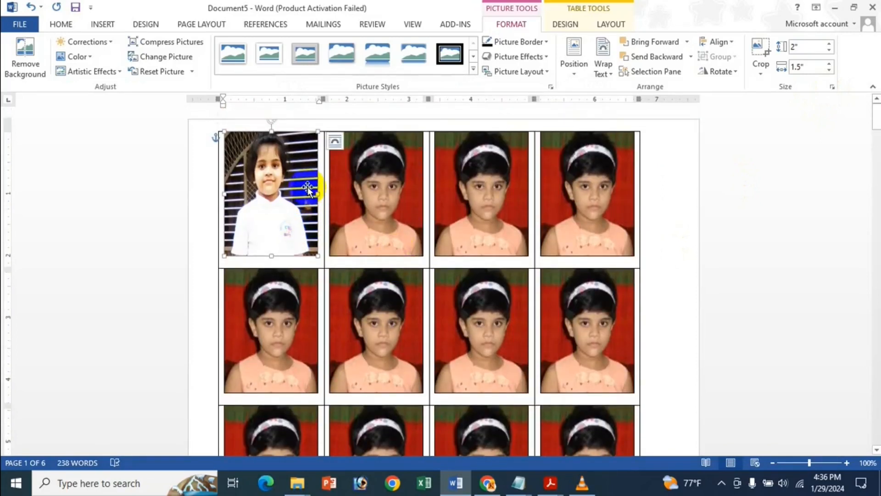
pyautogui.press('Down')
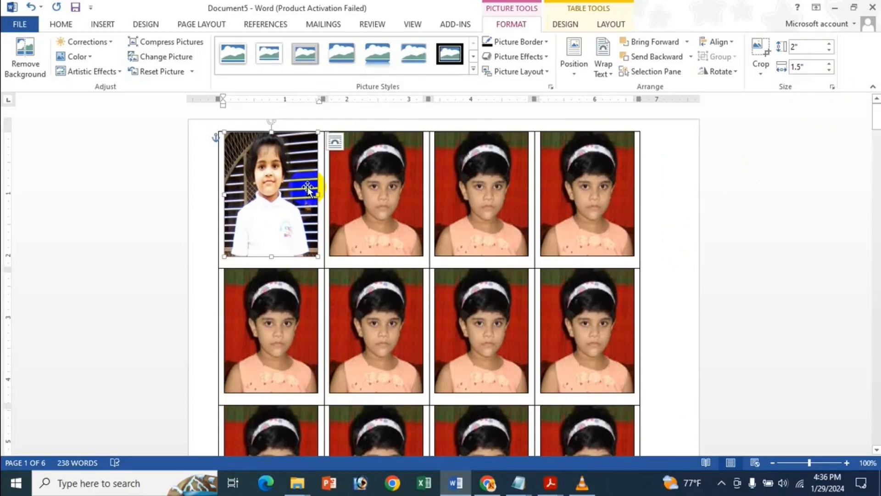
# Outline the picture in the first cell with a black border of 1½ pt weight
pyautogui.click(580, 56)
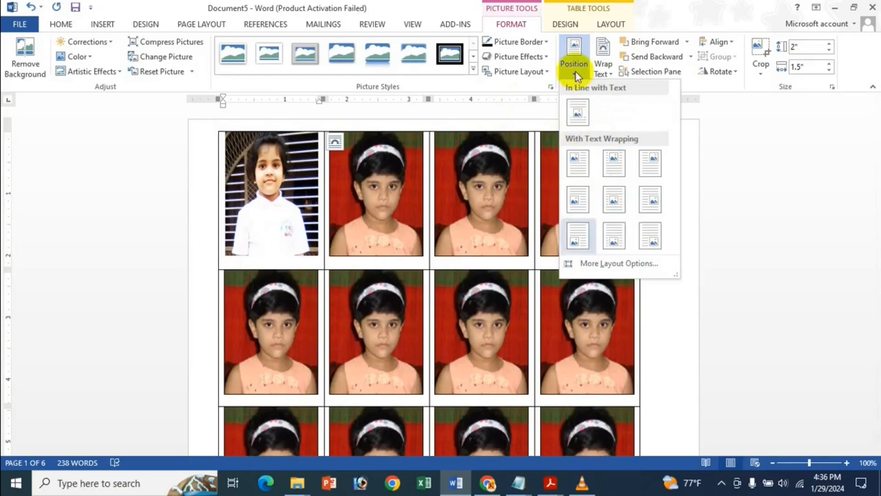
pyautogui.click(510, 42)
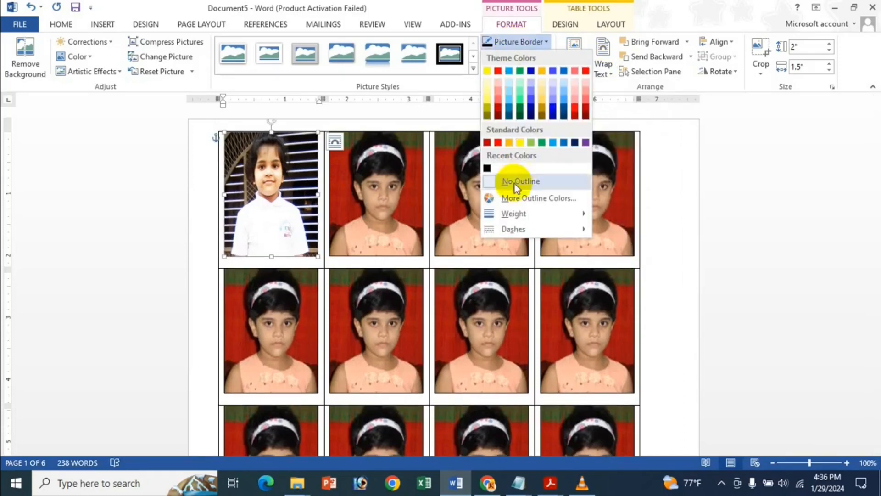
pyautogui.click(487, 167)
pyautogui.click(508, 42)
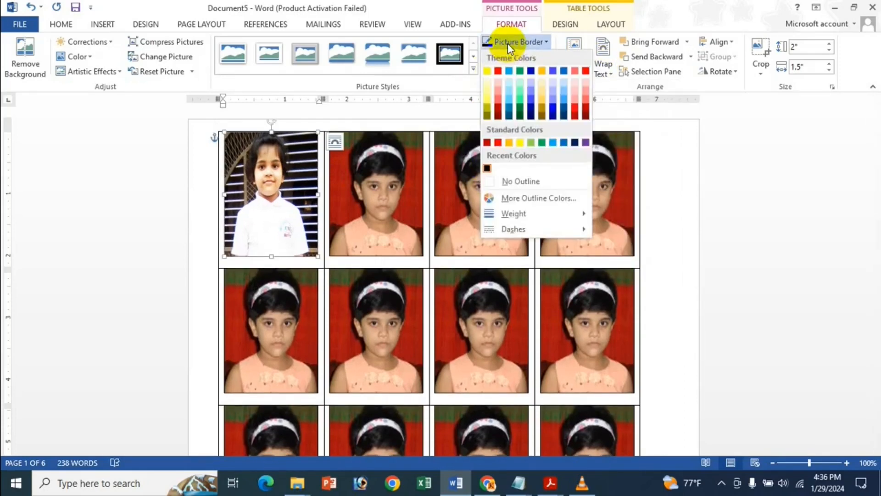
pyautogui.moveTo(513, 216)
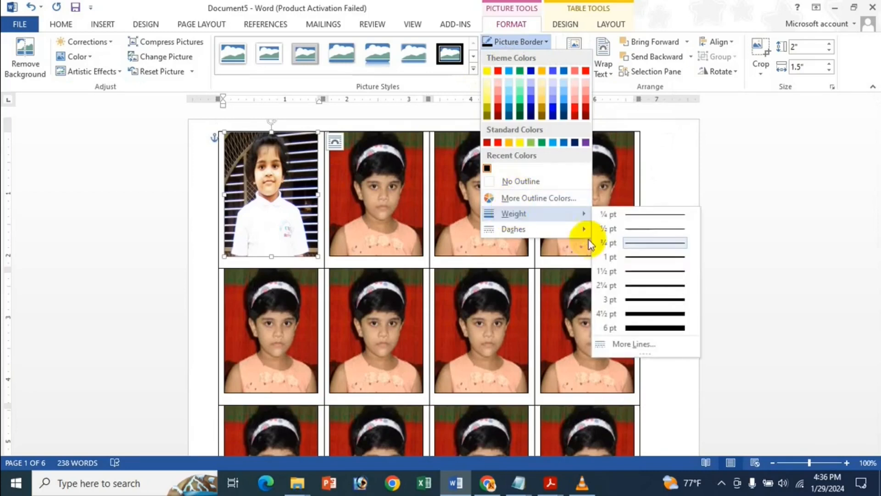
pyautogui.click(688, 270)
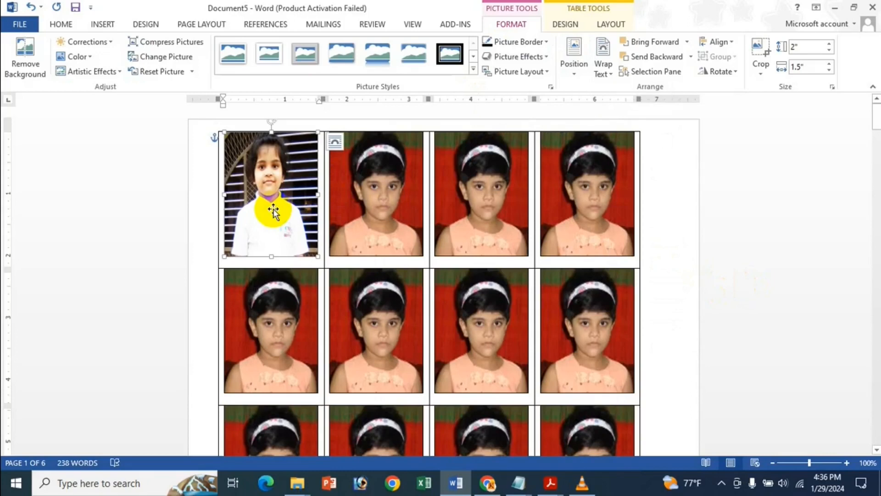
# Update the labels so the first cell's new photo fills all the other cells of the table
pyautogui.click(316, 26)
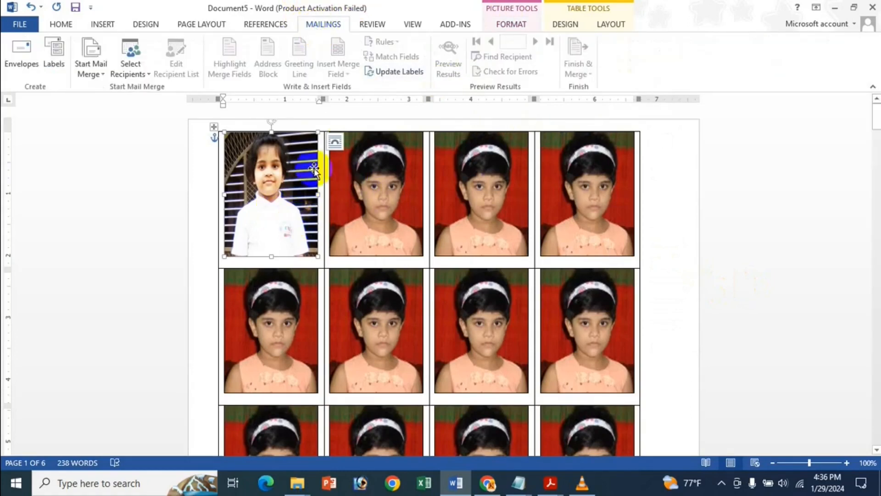
pyautogui.scroll(-5, 509, 197)
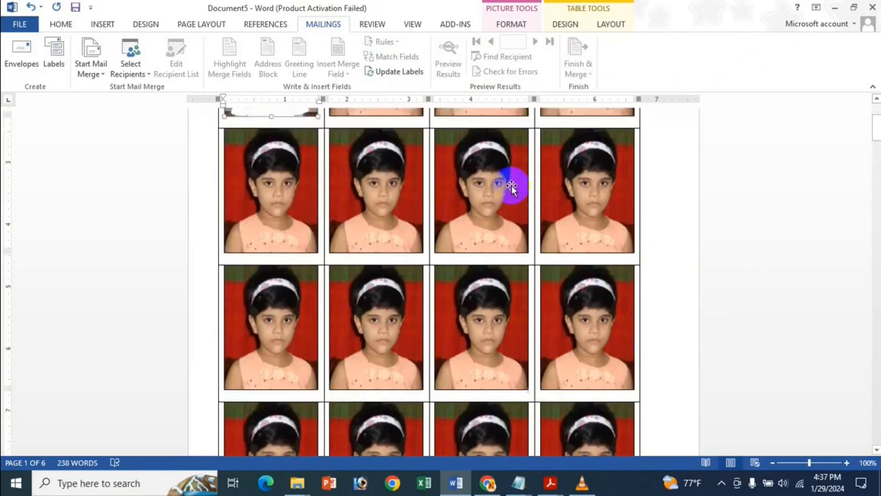
pyautogui.scroll(5, 551, 173)
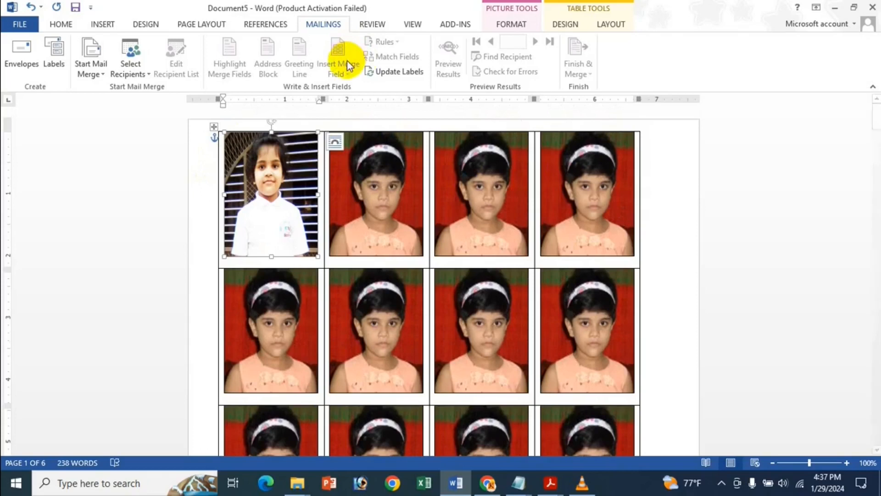
pyautogui.click(380, 72)
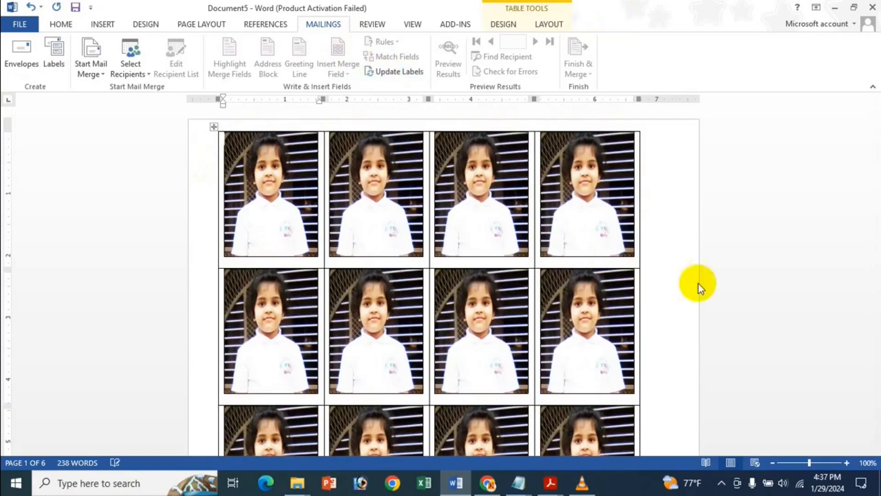
# Show the document in One Page view and look over the filled photo pages
pyautogui.click(880, 115)
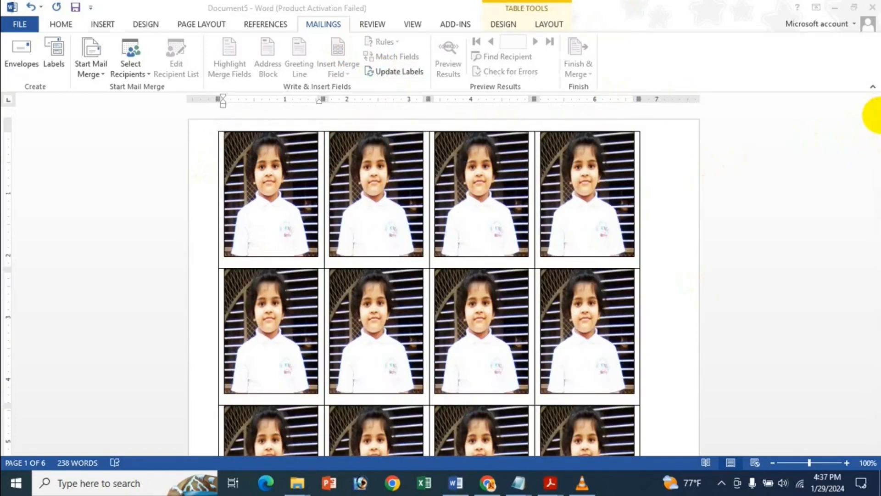
pyautogui.moveTo(874, 116); pyautogui.dragTo(873, 18)
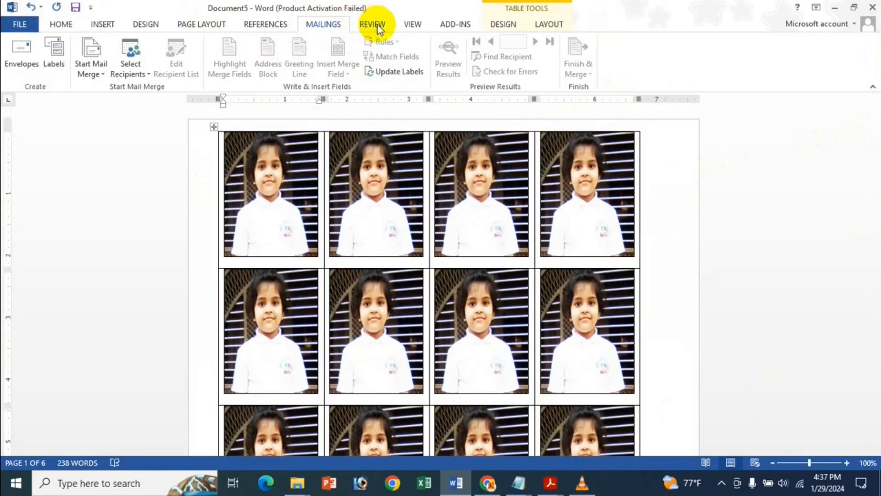
pyautogui.click(412, 23)
pyautogui.click(299, 41)
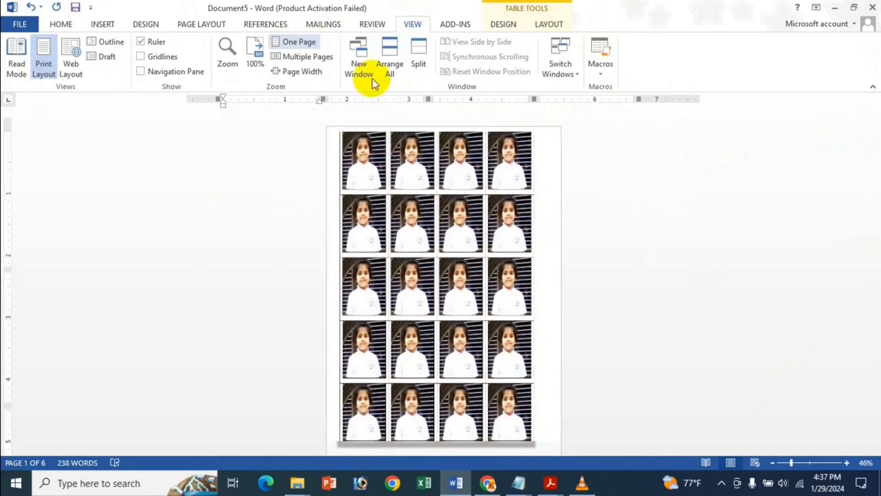
pyautogui.scroll(-3, 597, 189)
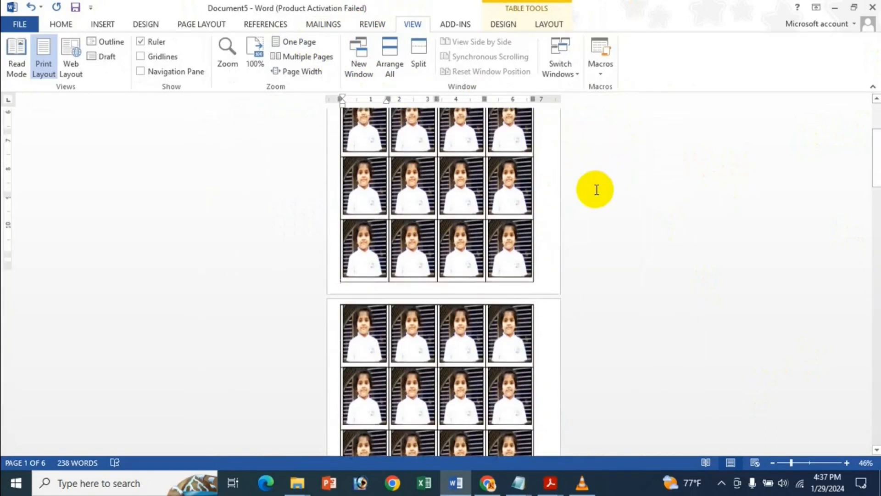
pyautogui.scroll(4, 597, 189)
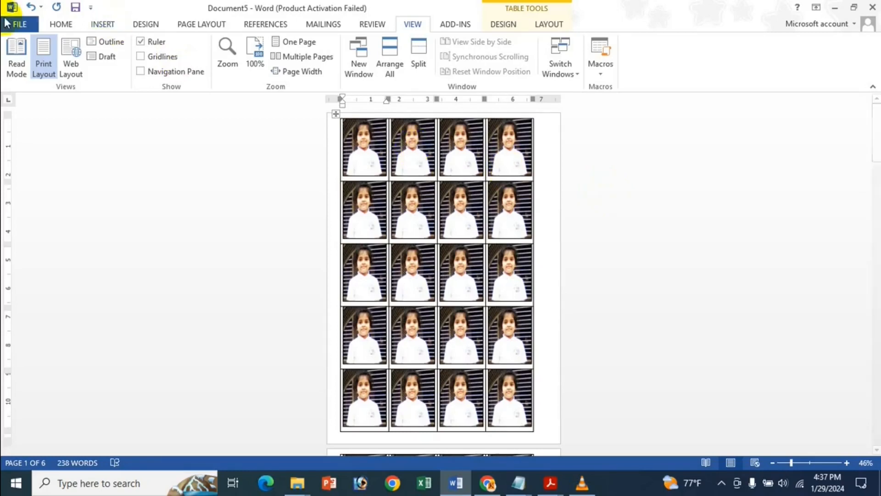
# Check the bordered photo pages in the print preview, then return to the document without printing
pyautogui.click(17, 26)
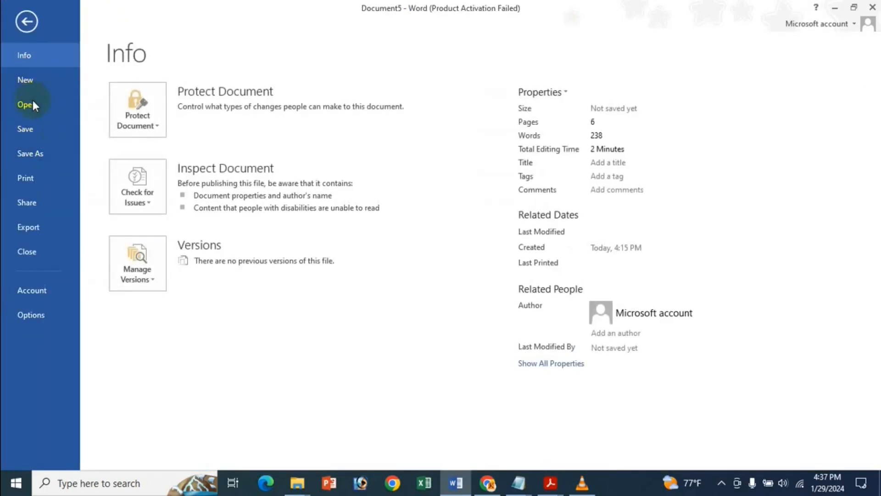
pyautogui.click(28, 30)
pyautogui.click(27, 25)
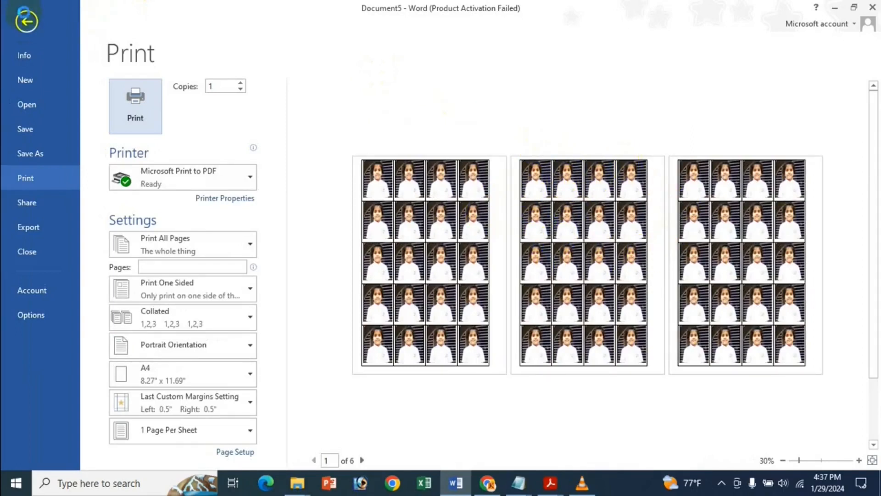
pyautogui.click(26, 23)
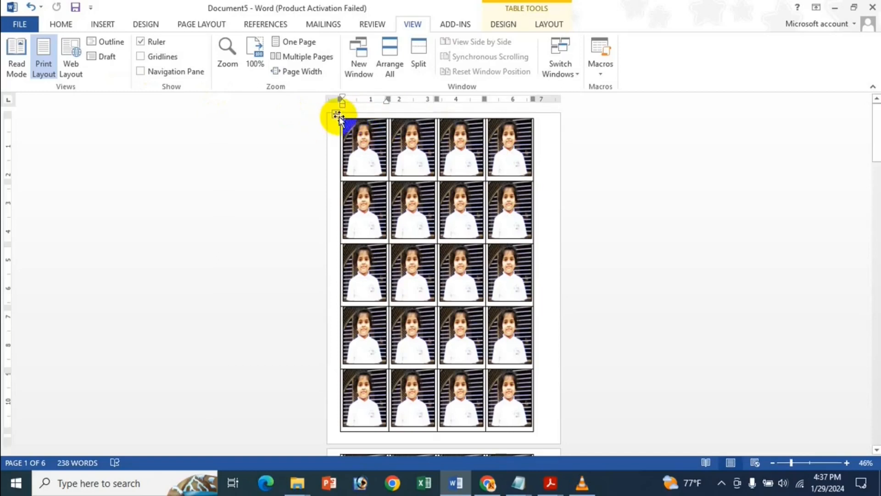
# Remove all borders from the whole photo table, then check it in the print preview and return without printing
pyautogui.click(338, 116)
pyautogui.click(505, 24)
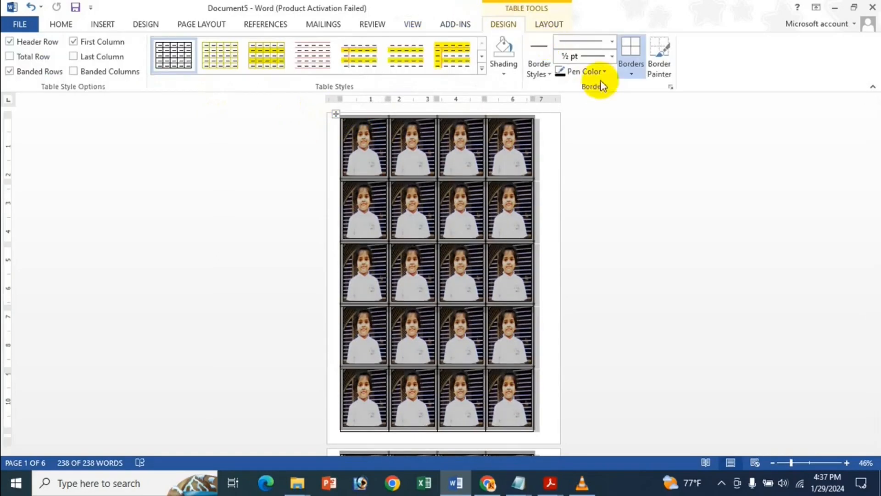
pyautogui.click(632, 71)
pyautogui.click(677, 147)
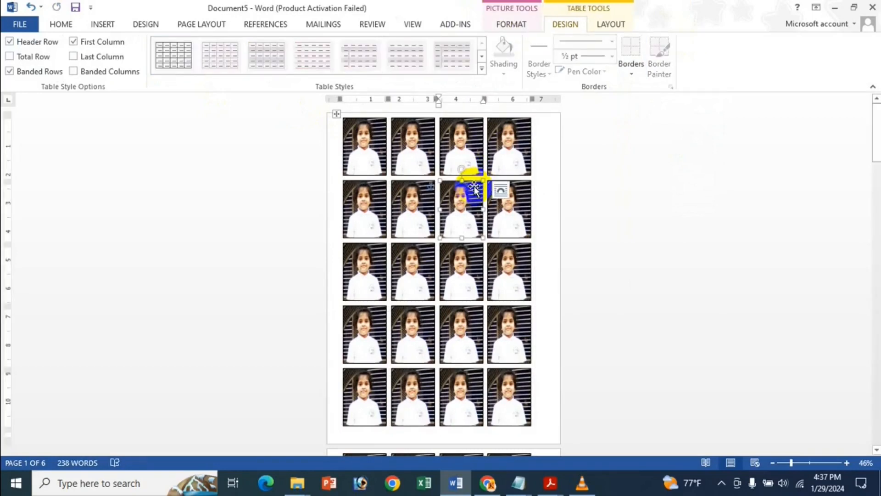
pyautogui.hotkey('ctrl', 'p')
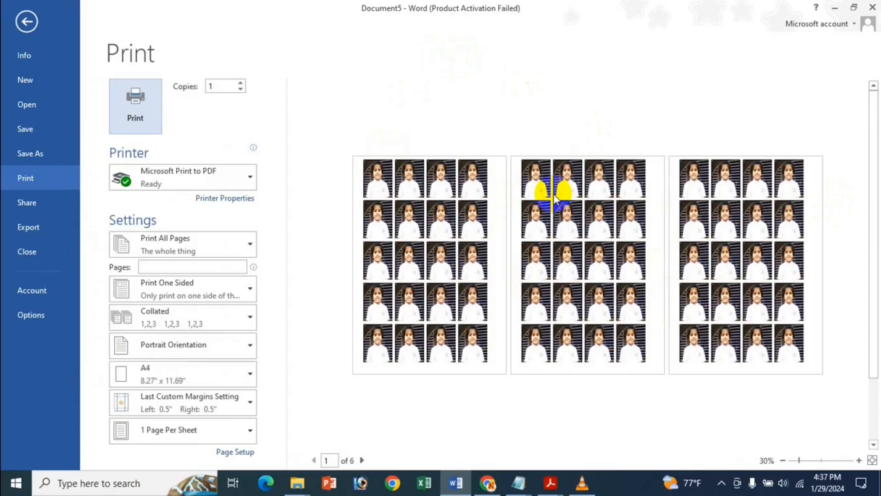
pyautogui.click(28, 19)
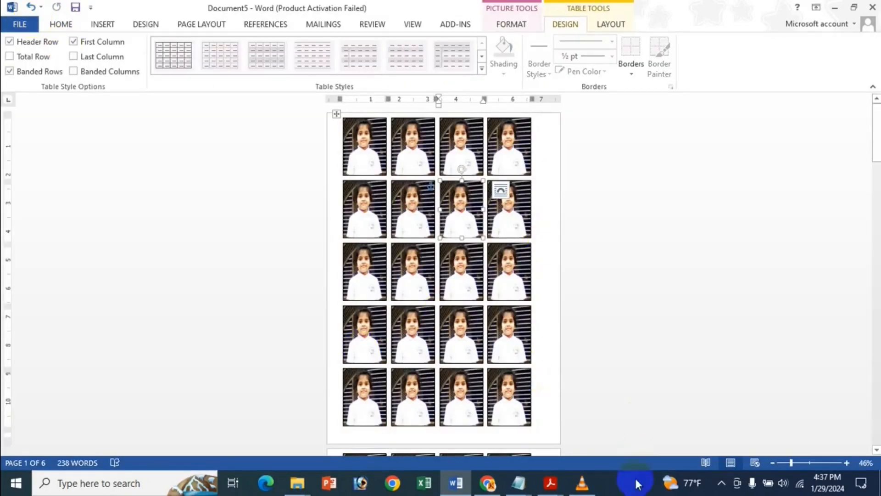
# Switch to the passport photo title PDF in Adobe Acrobat, view it, then return to the blank Word document
pyautogui.moveTo(558, 475)
pyautogui.click(541, 443)
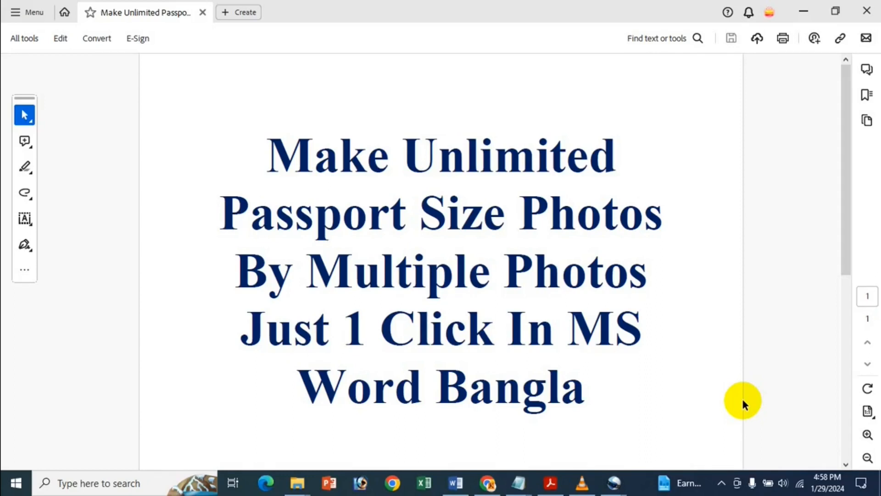
pyautogui.click(814, 10)
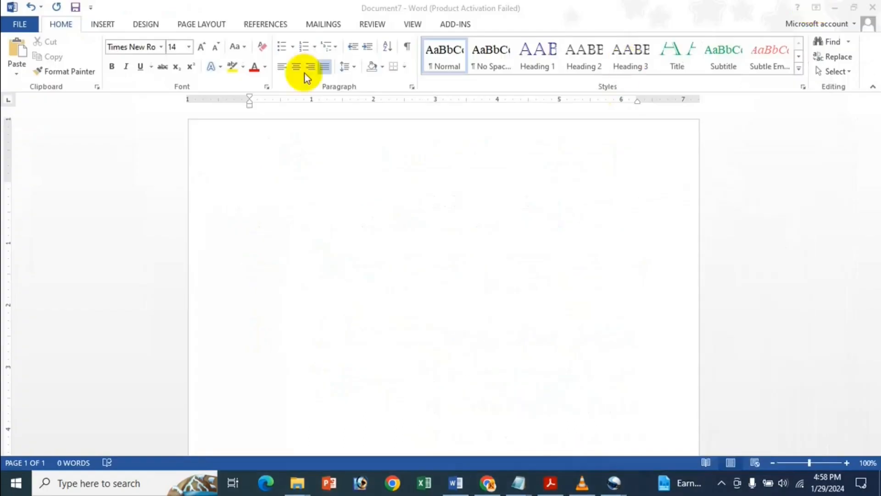
# Insert a table with 1 column and 20 rows into the blank document
pyautogui.click(111, 27)
pyautogui.click(86, 62)
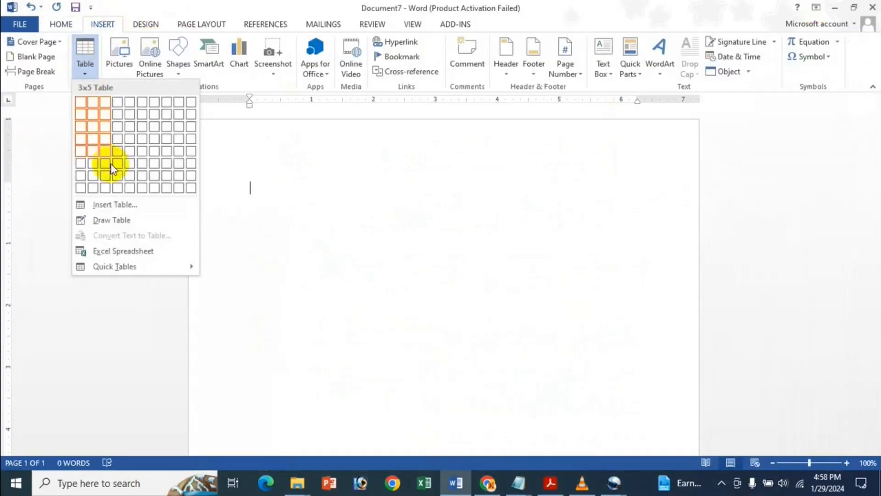
pyautogui.click(100, 206)
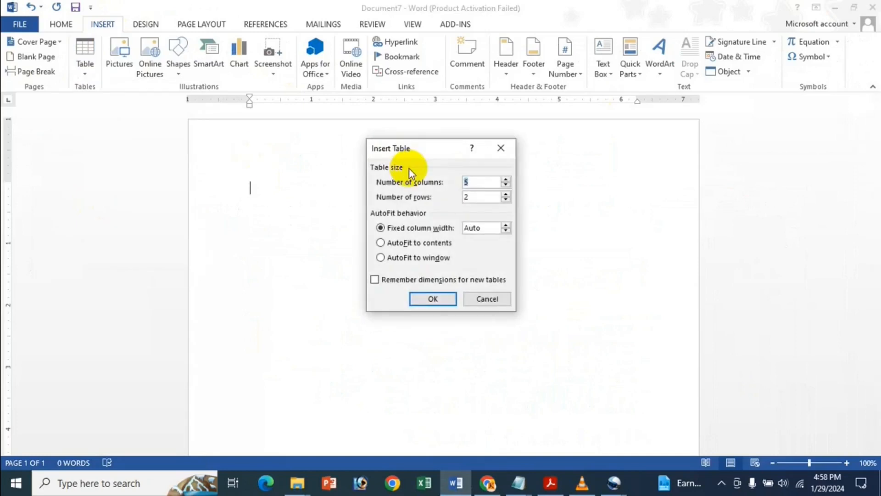
pyautogui.write('1')
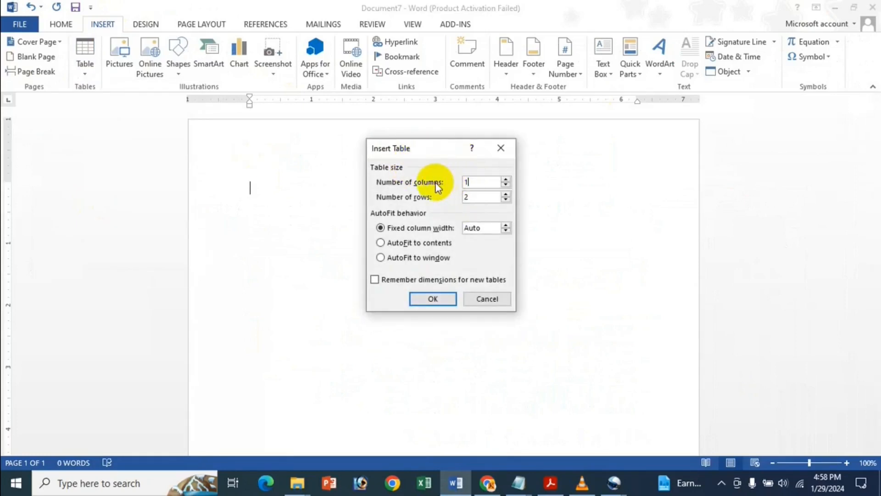
pyautogui.moveTo(471, 198); pyautogui.dragTo(446, 197)
pyautogui.write('20')
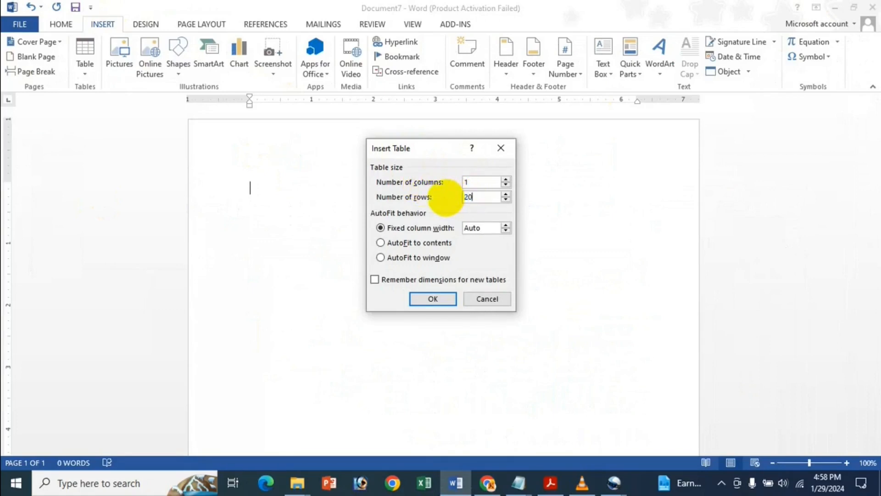
pyautogui.click(431, 299)
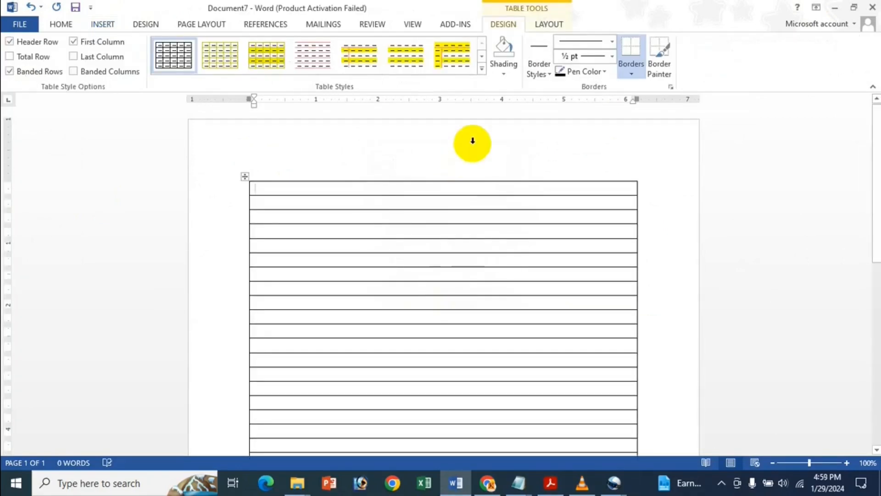
# Set the document's paper size to A4 (8.27" x 11.69")
pyautogui.moveTo(248, 194)
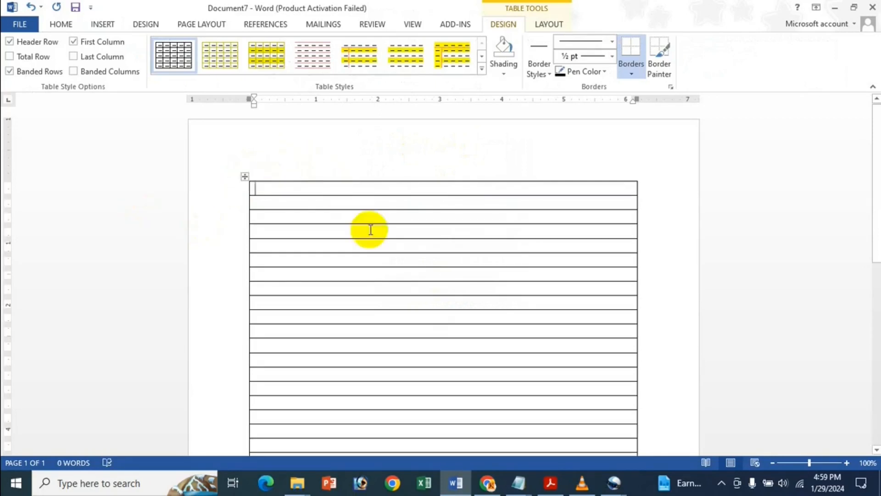
pyautogui.click(202, 24)
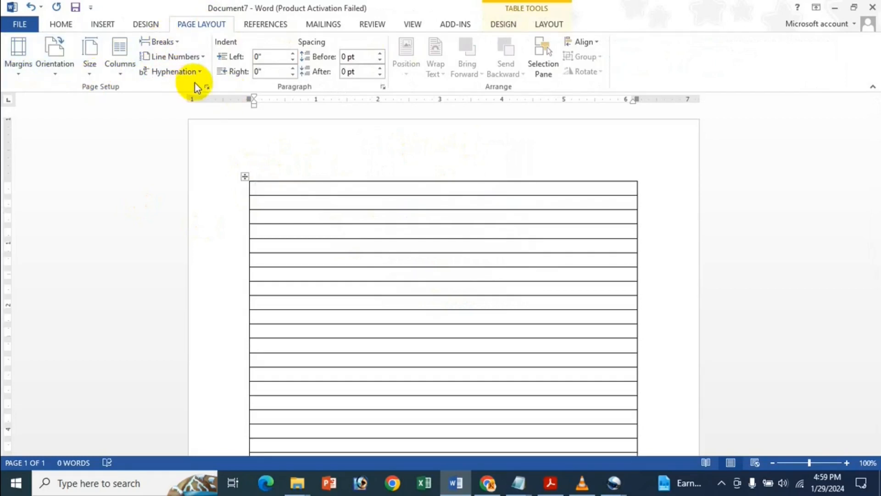
pyautogui.click(90, 66)
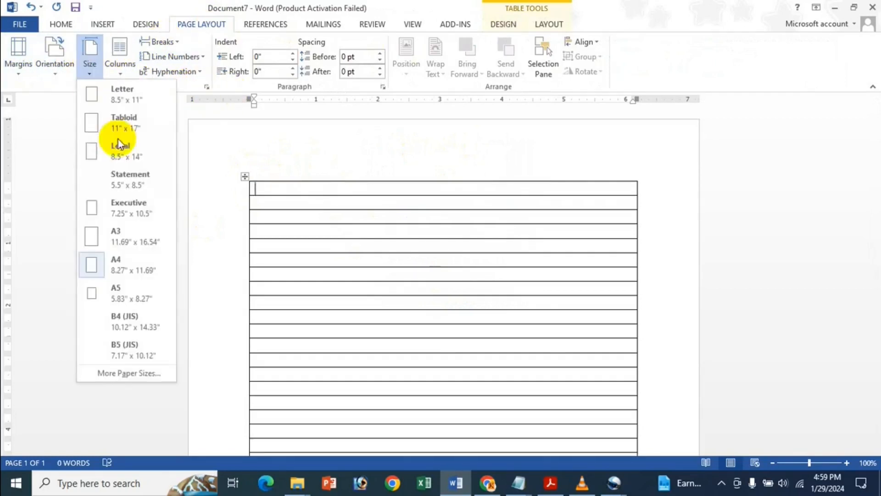
pyautogui.click(123, 262)
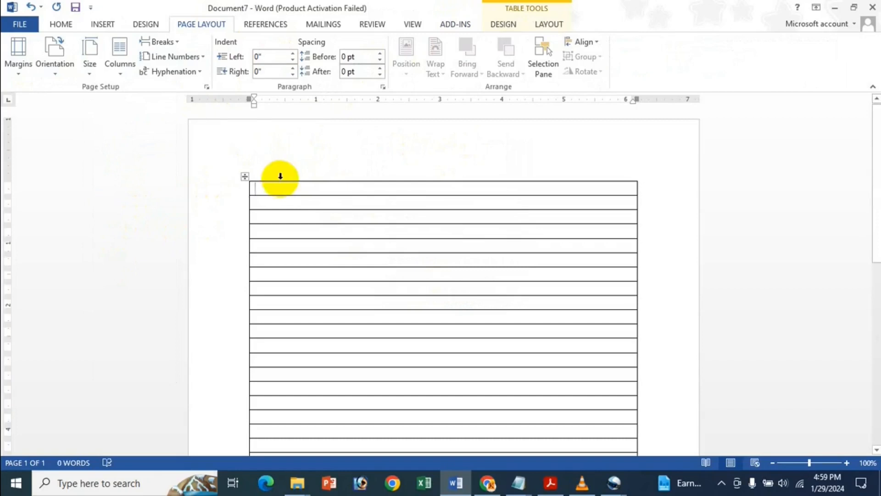
# Set the row height of the whole table to 2.2"
pyautogui.click(245, 176)
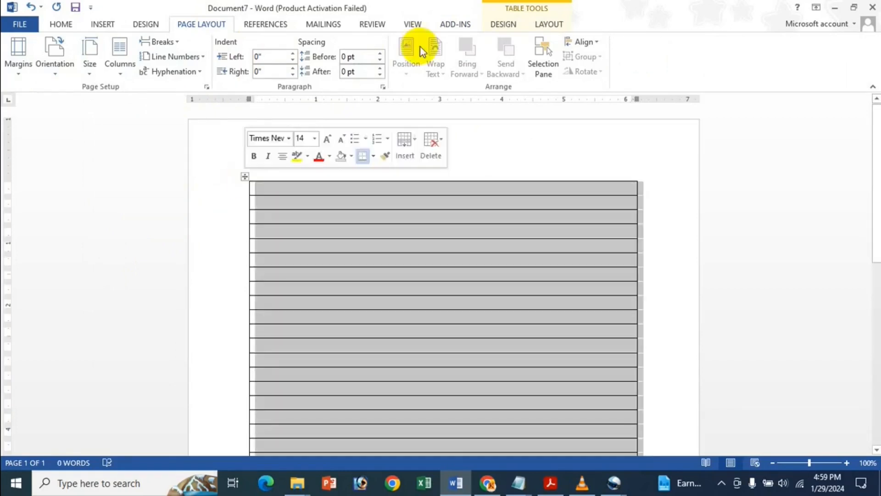
pyautogui.click(546, 25)
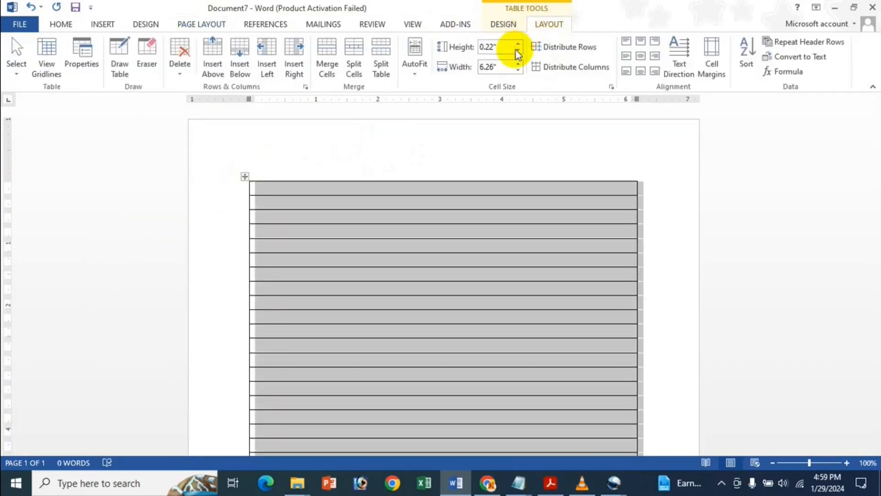
pyautogui.click(468, 230)
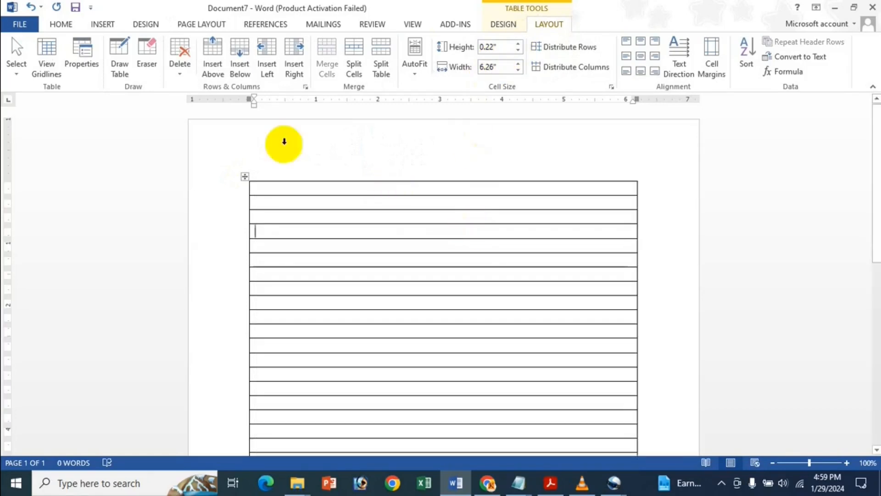
pyautogui.click(245, 176)
pyautogui.click(504, 47)
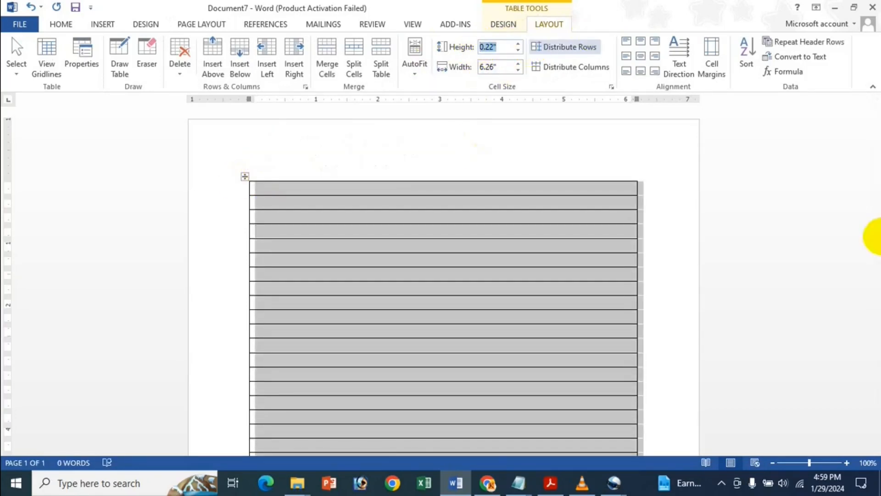
pyautogui.write('2.2')
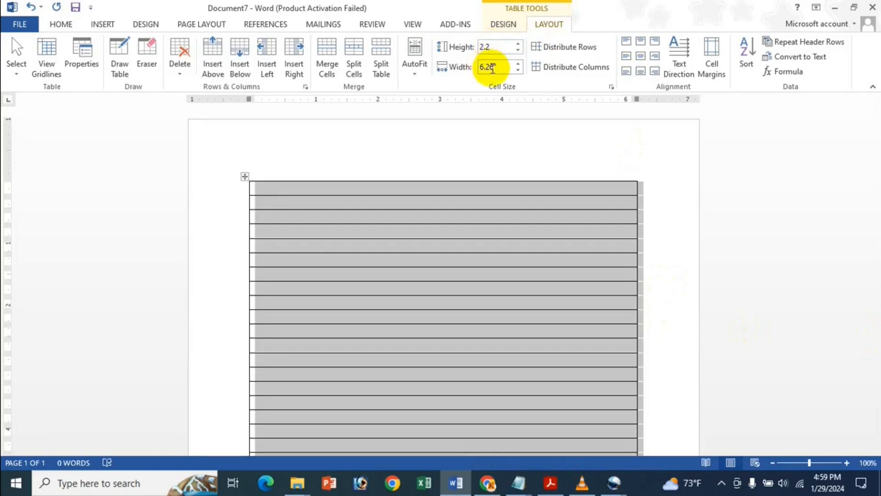
pyautogui.click(499, 67)
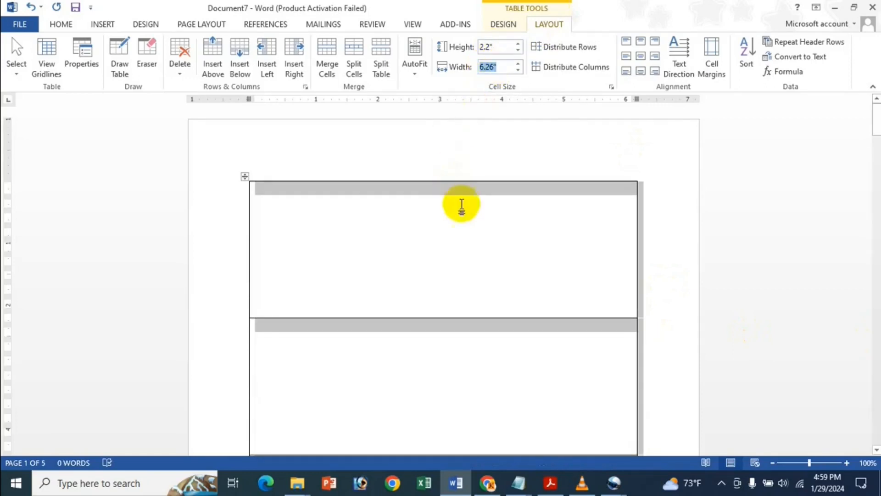
# Insert the picture of the girl on a red background from the Documents folder into the first table cell
pyautogui.click(468, 218)
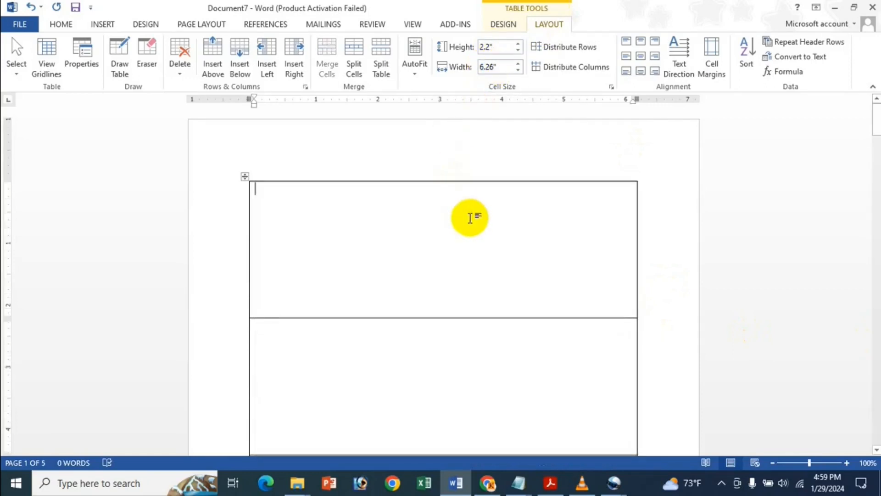
pyautogui.click(101, 23)
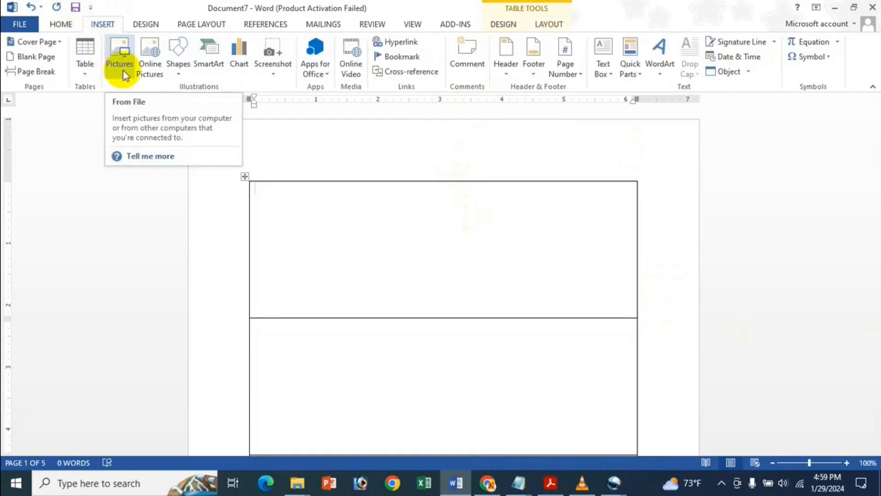
pyautogui.click(117, 55)
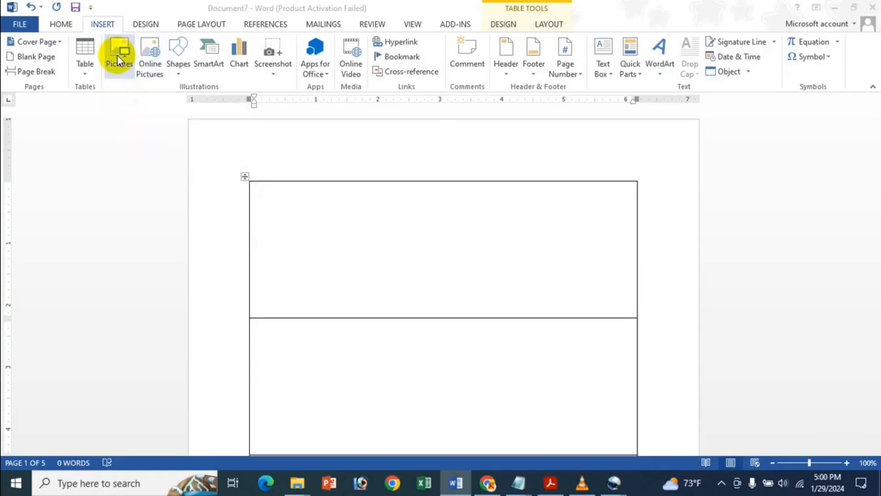
pyautogui.click(69, 142)
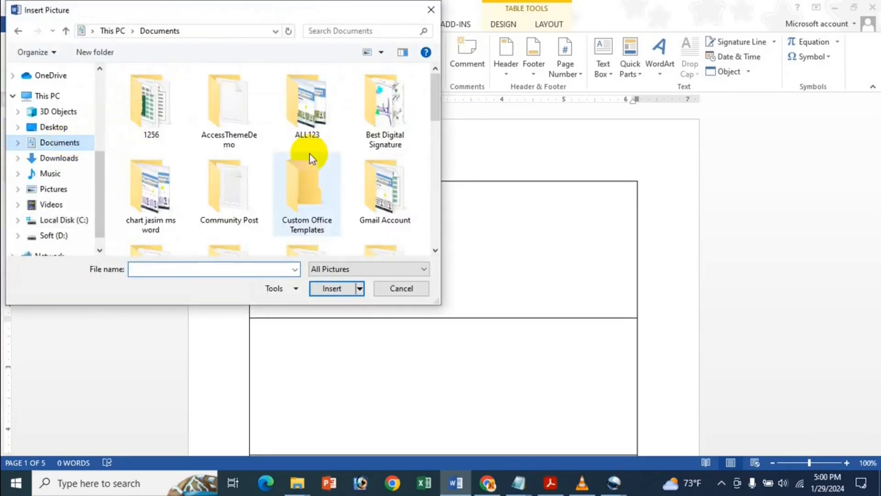
pyautogui.scroll(-6, 332, 130)
pyautogui.click(215, 140)
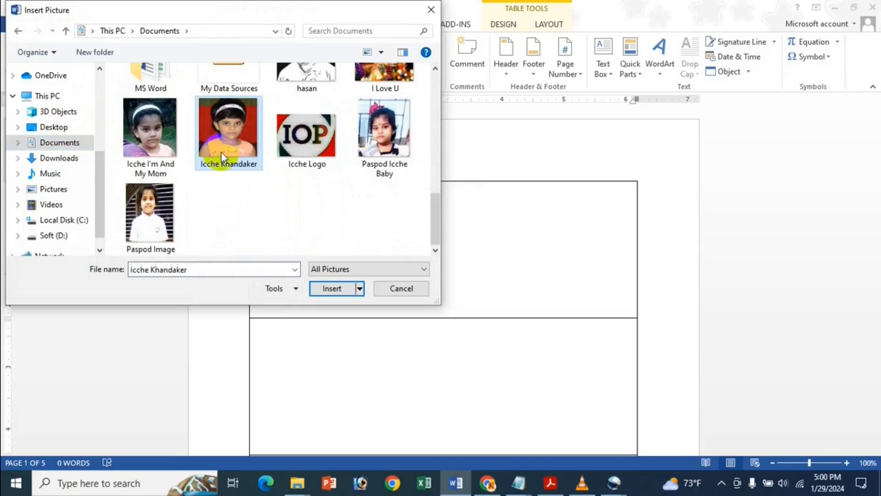
pyautogui.click(347, 288)
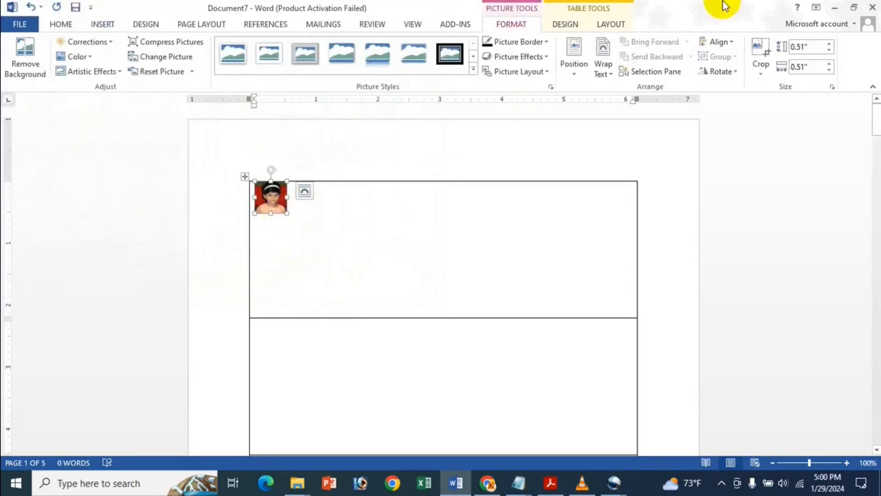
# Set the inserted picture's height to 2" and its width to 1.5"
pyautogui.click(809, 46)
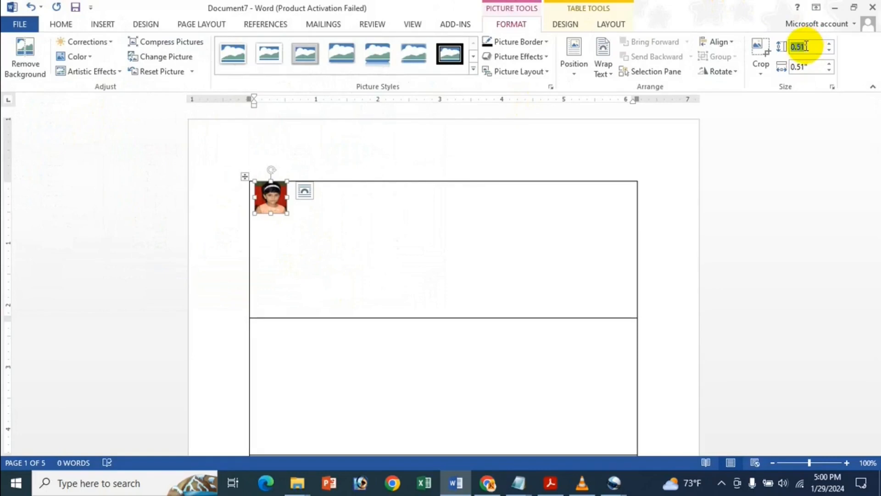
pyautogui.write('2')
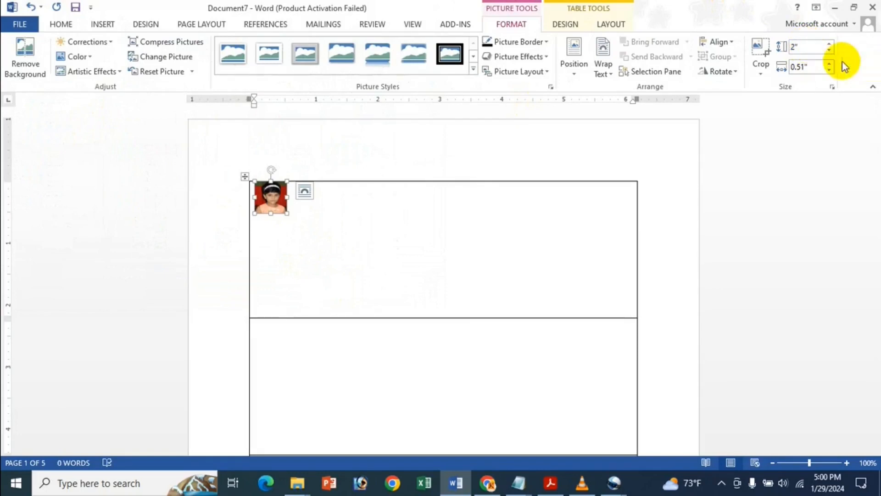
pyautogui.click(812, 68)
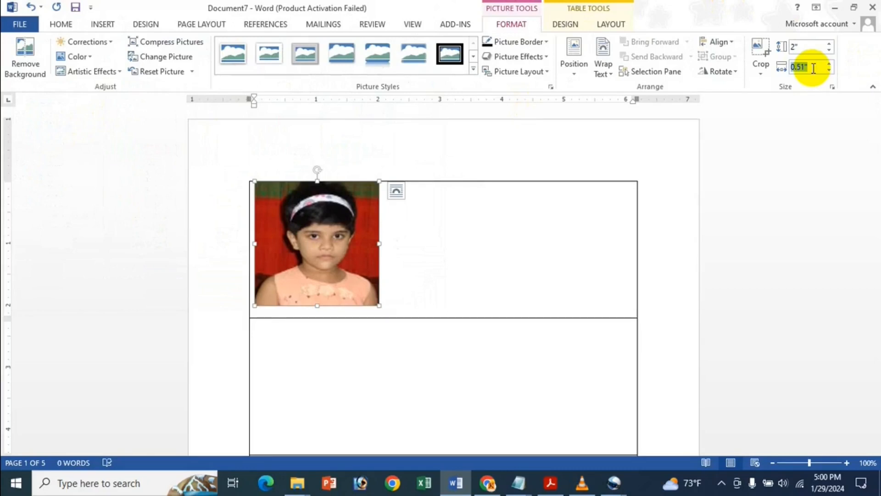
pyautogui.write('1.5')
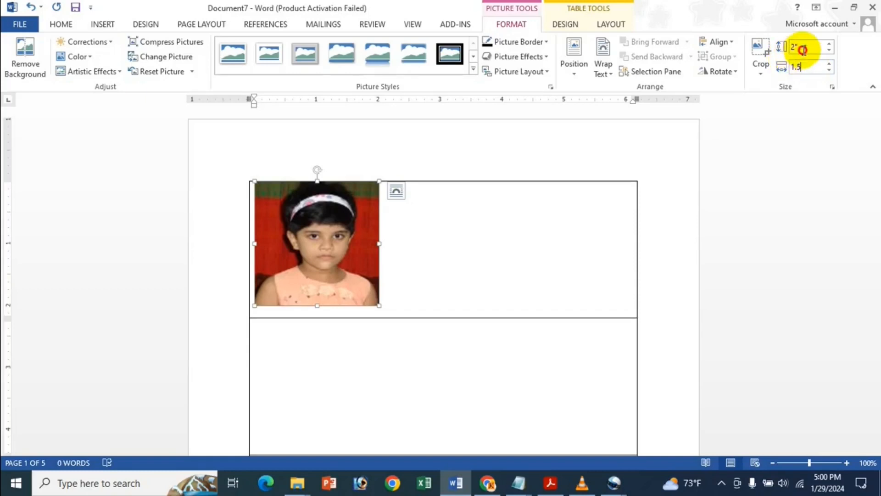
pyautogui.click(800, 46)
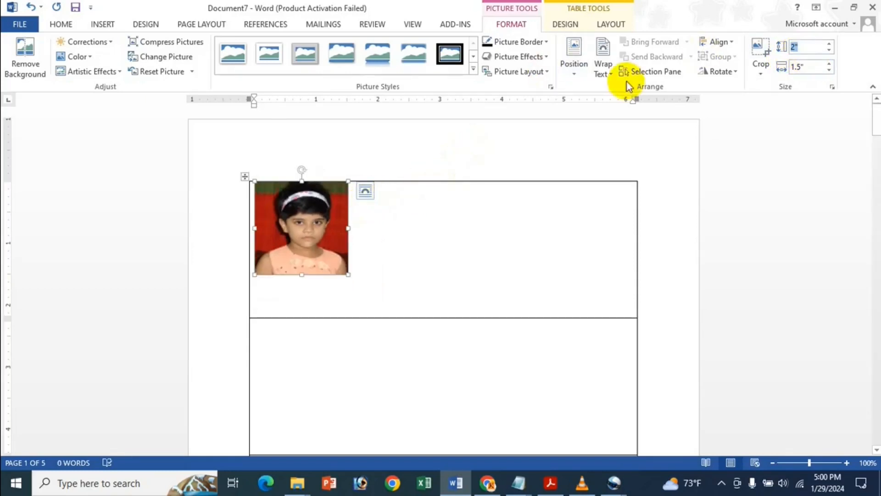
pyautogui.click(811, 68)
pyautogui.click(799, 46)
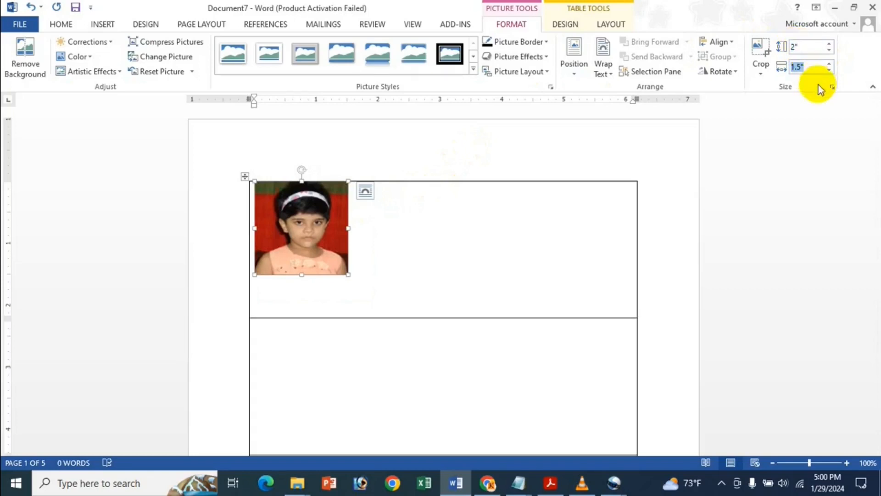
# Unlock the picture's aspect ratio and set its absolute height to 2", keeping the width at 1.5"
pyautogui.click(832, 86)
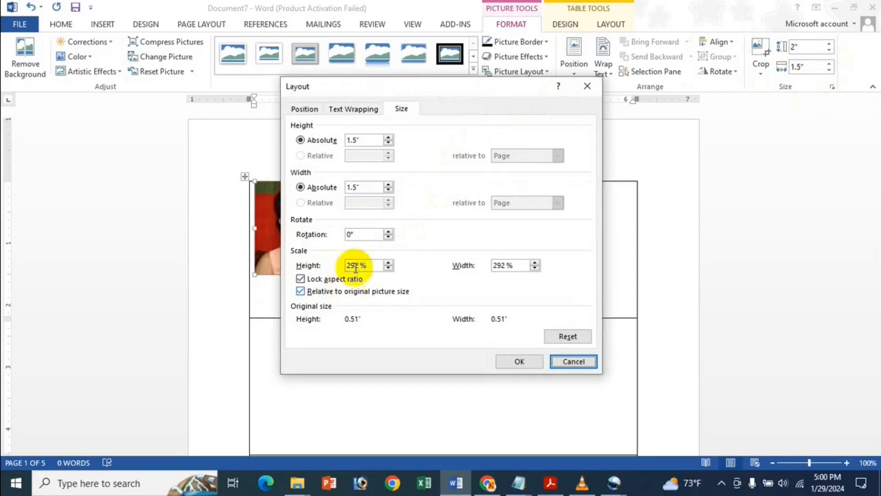
pyautogui.click(367, 143)
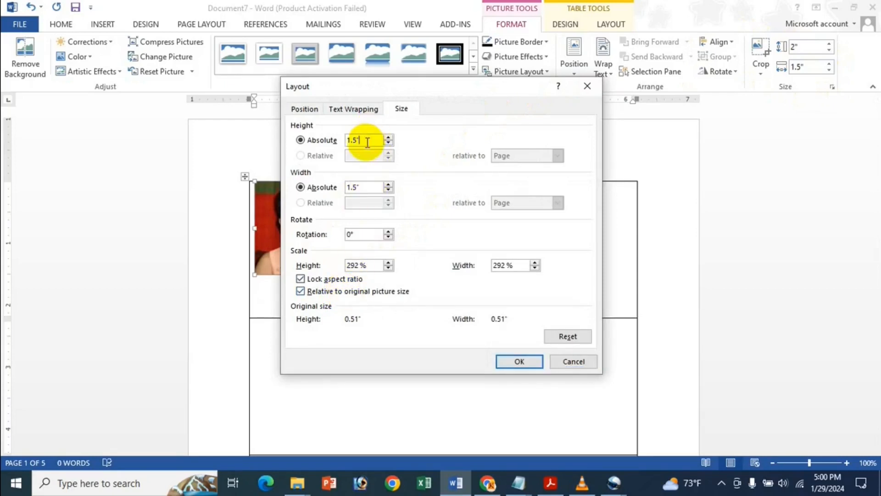
pyautogui.click(370, 187)
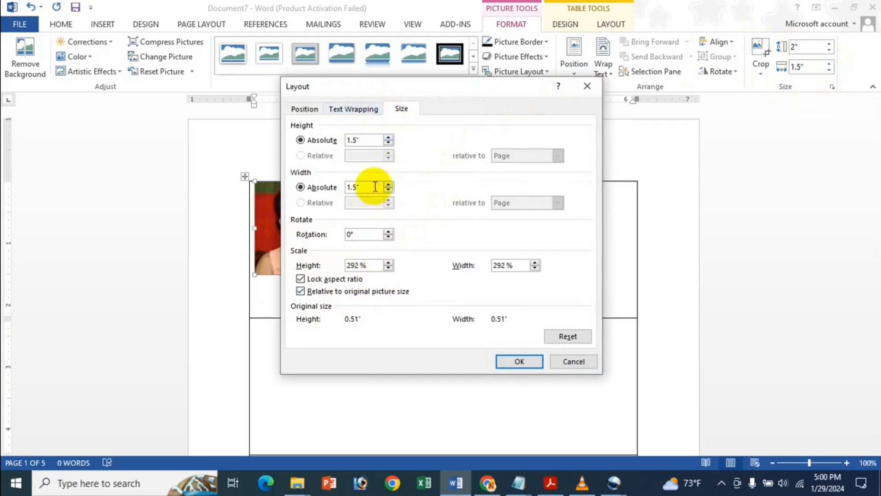
pyautogui.doubleClick(367, 142)
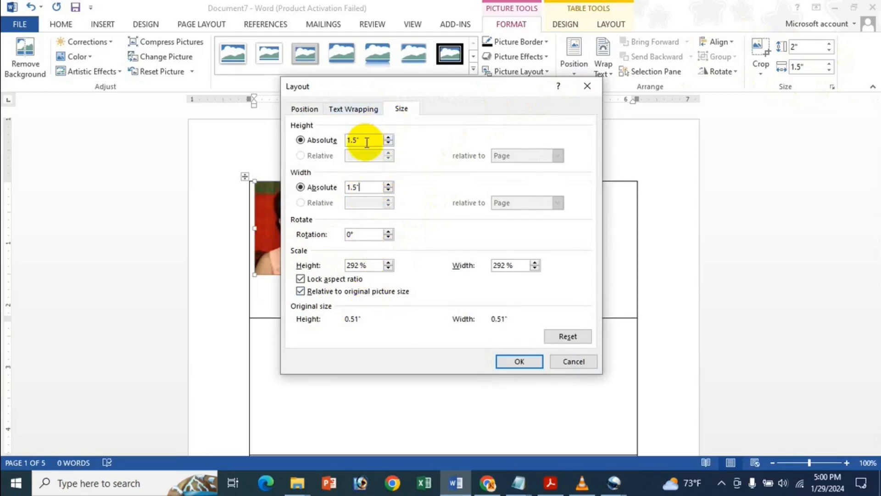
pyautogui.doubleClick(367, 186)
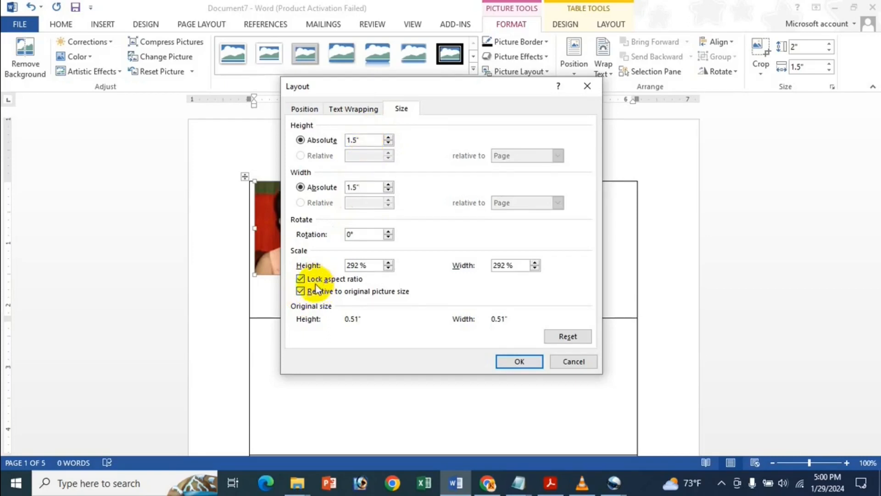
pyautogui.click(301, 278)
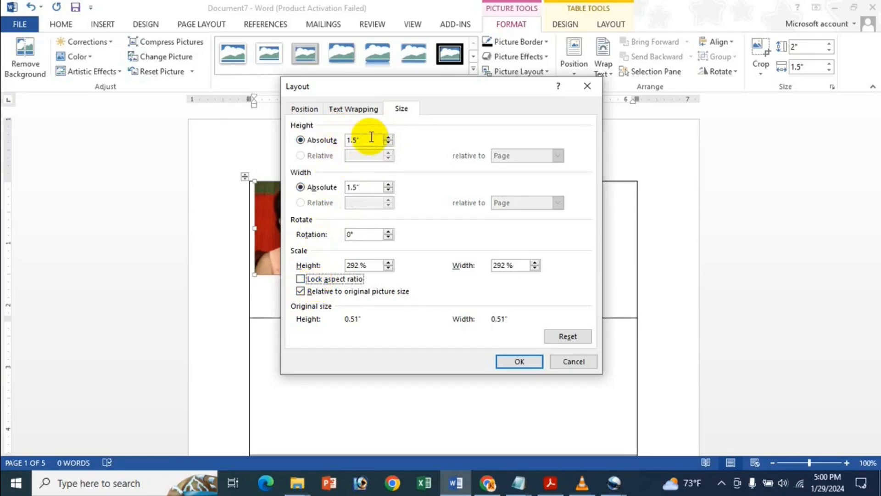
pyautogui.moveTo(371, 136); pyautogui.dragTo(339, 140)
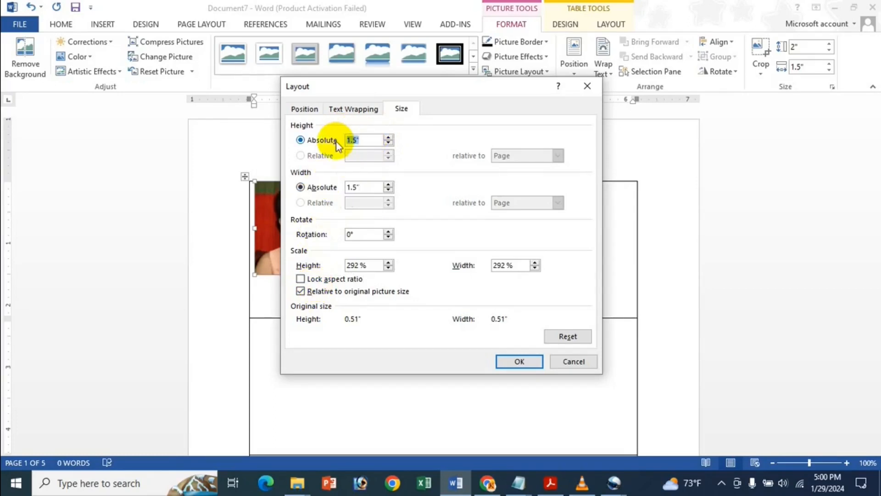
pyautogui.write('2')
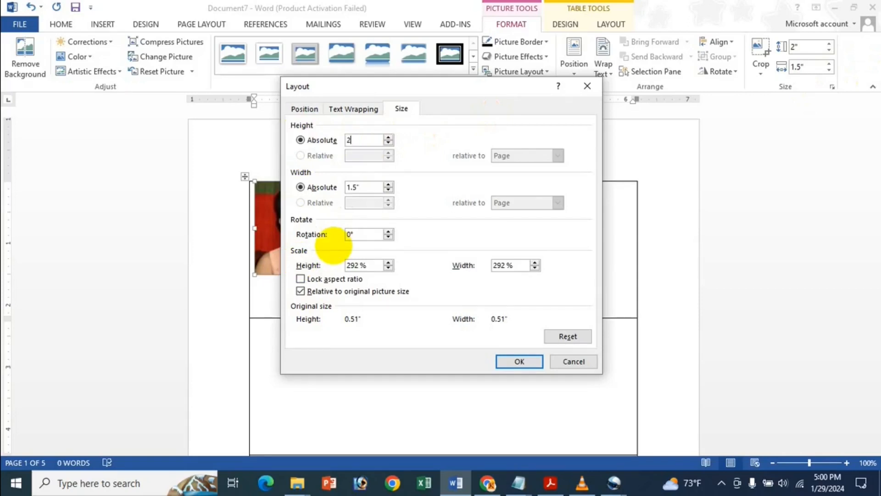
pyautogui.click(368, 186)
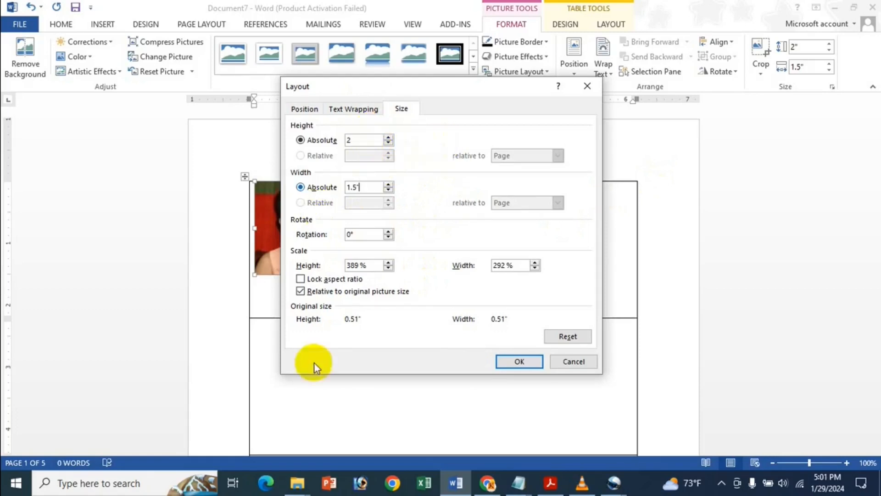
pyautogui.click(512, 363)
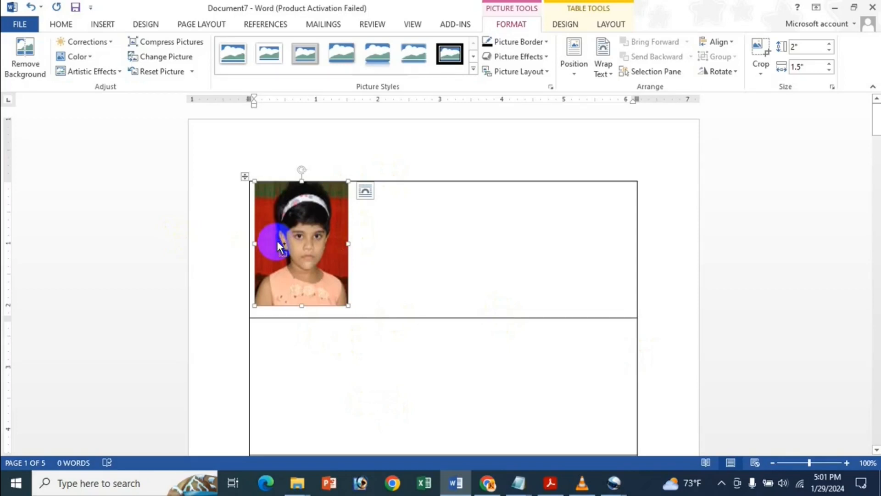
# Set the picture's text wrapping to In Front of Text
pyautogui.moveTo(277, 241); pyautogui.dragTo(329, 236)
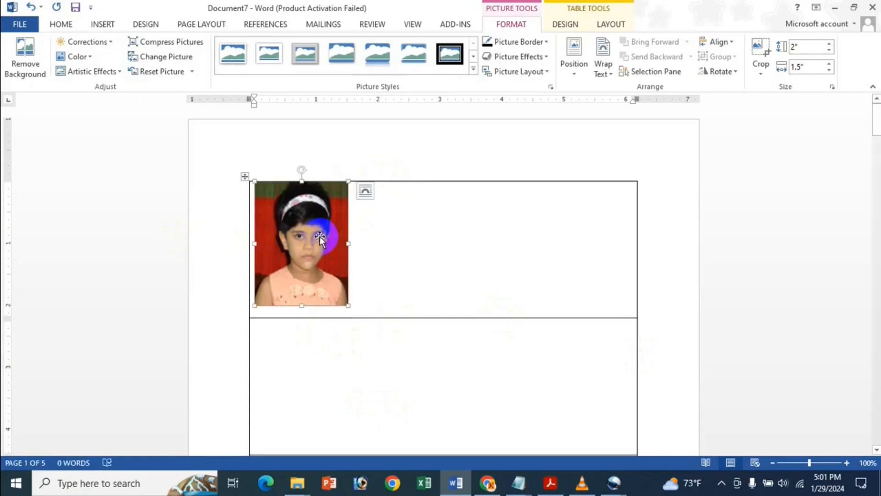
pyautogui.click(363, 190)
pyautogui.click(461, 304)
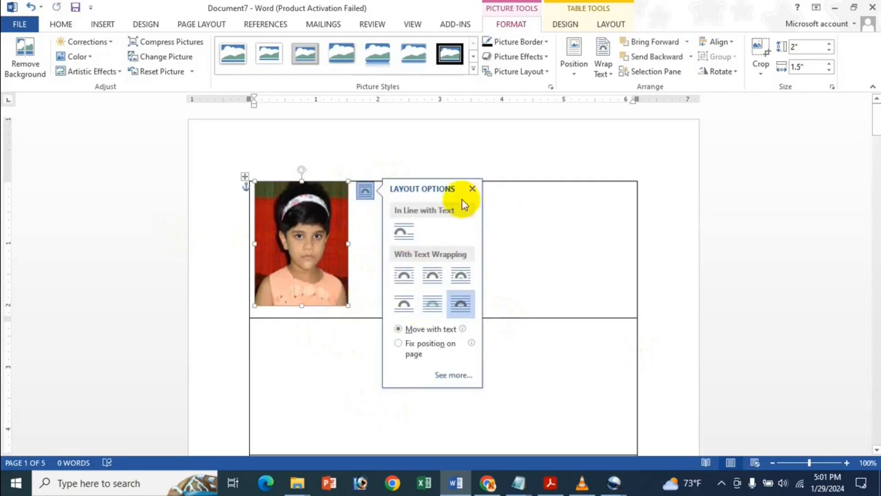
pyautogui.click(472, 188)
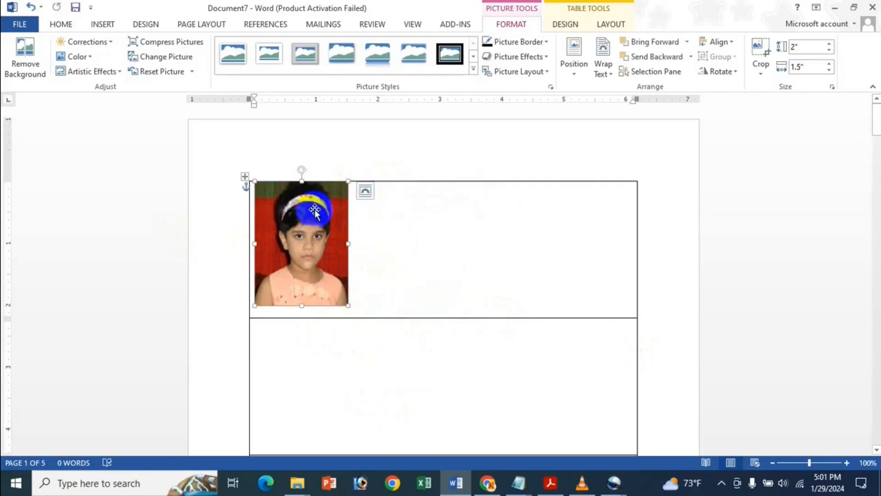
# Give the picture a black border with a weight of 1 pt
pyautogui.click(574, 58)
pyautogui.click(528, 46)
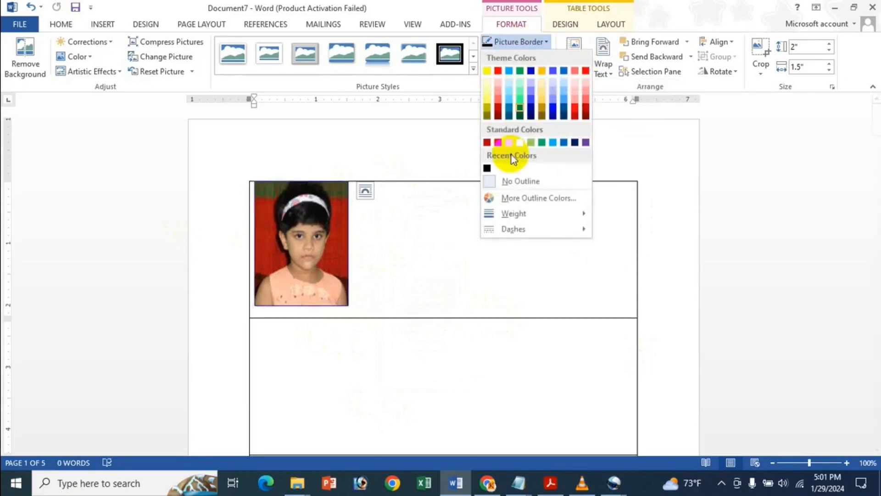
pyautogui.click(489, 169)
pyautogui.click(516, 44)
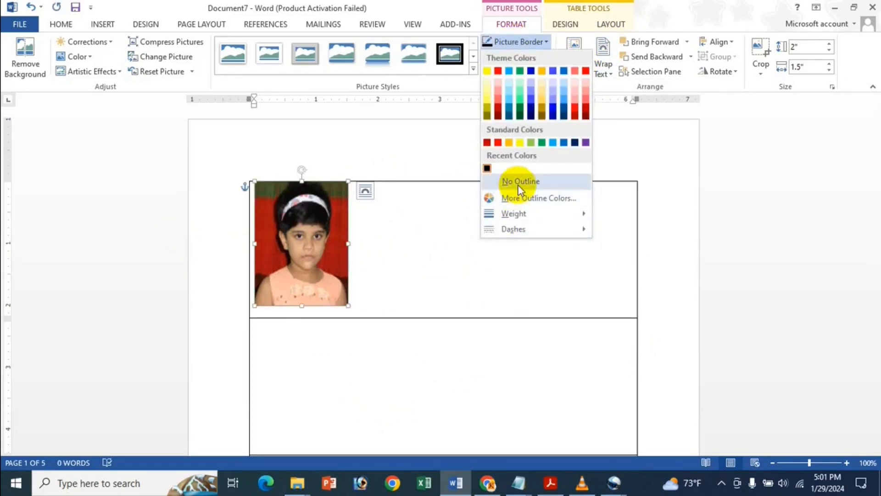
pyautogui.moveTo(515, 214)
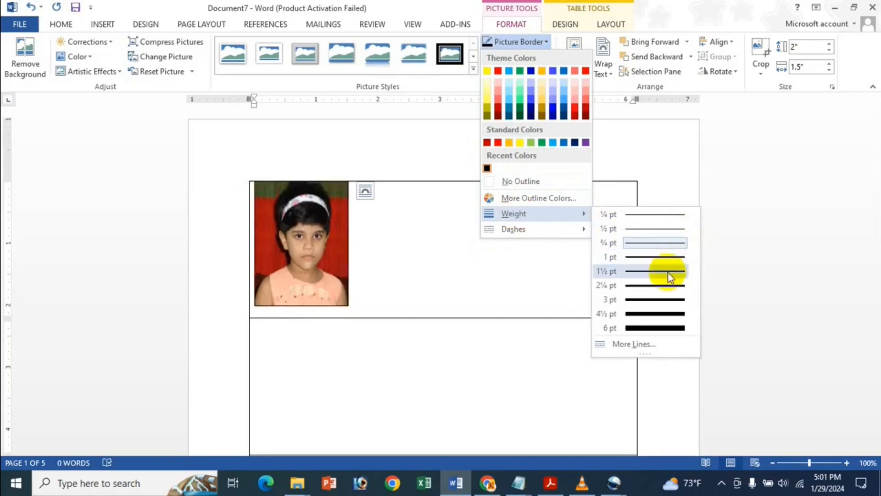
pyautogui.click(668, 257)
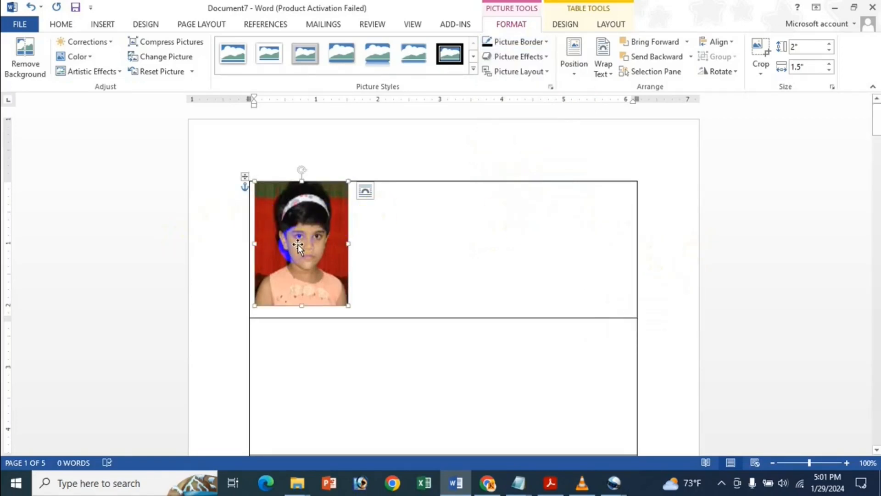
# Place three copies of the picture beside it in the first table row, nudging the last one to the row's right end
pyautogui.moveTo(301, 249); pyautogui.dragTo(569, 237)
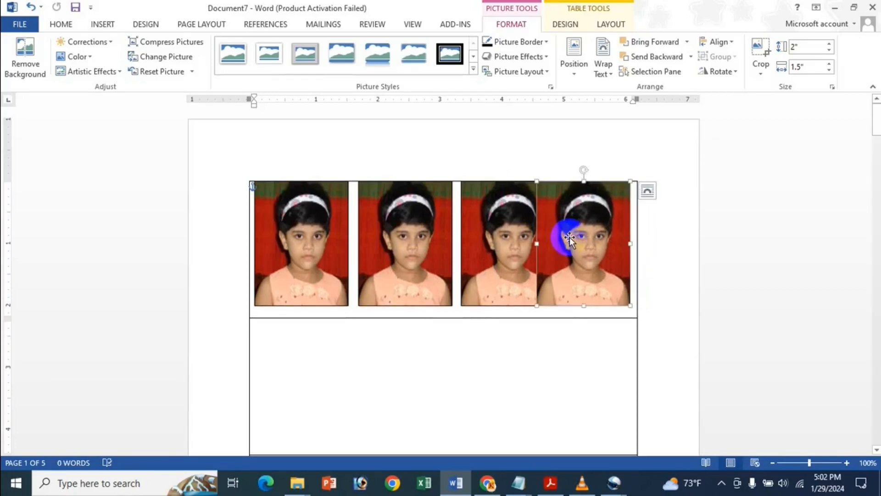
pyautogui.press('Right')
pyautogui.press('Right')
pyautogui.press('Right')
pyautogui.press('Right')
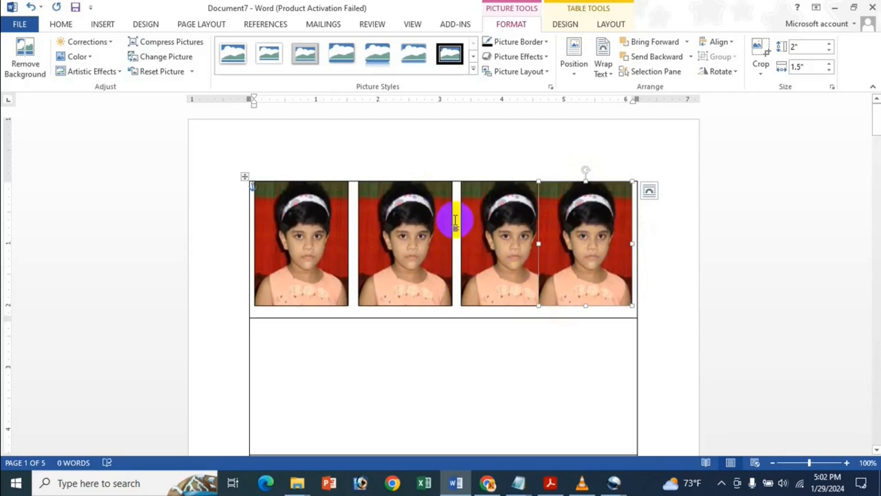
# Distribute all four pictures in the first row evenly in the horizontal direction
pyautogui.keyDown('ctrl'); pyautogui.click(508, 228); pyautogui.keyUp('ctrl')
pyautogui.keyDown('ctrl'); pyautogui.click(406, 231); pyautogui.keyUp('ctrl')
pyautogui.keyDown('ctrl'); pyautogui.click(296, 246); pyautogui.keyUp('ctrl')
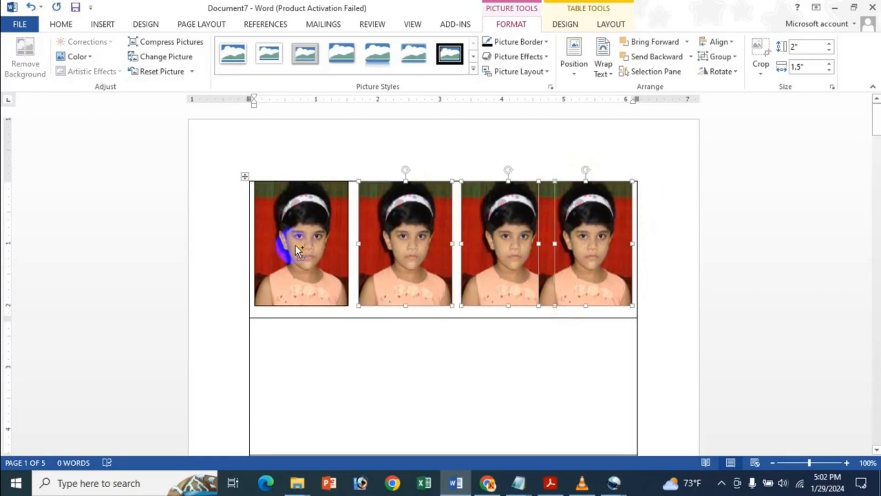
pyautogui.click(723, 41)
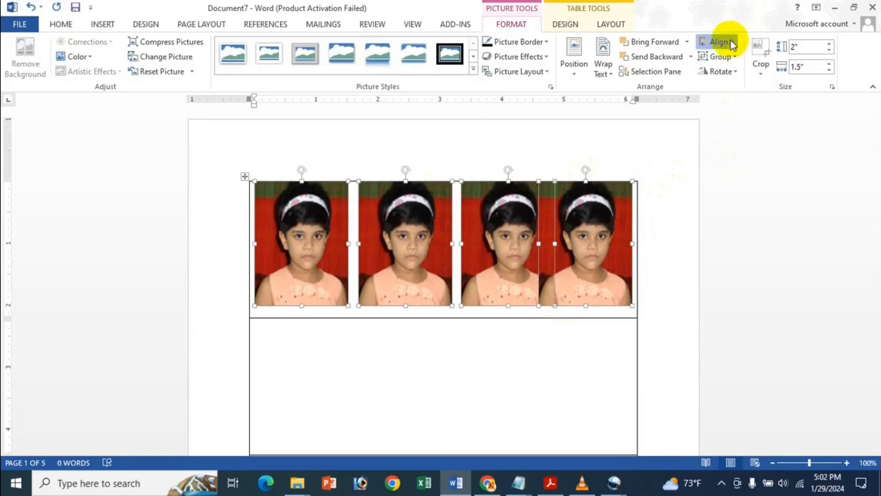
pyautogui.click(755, 159)
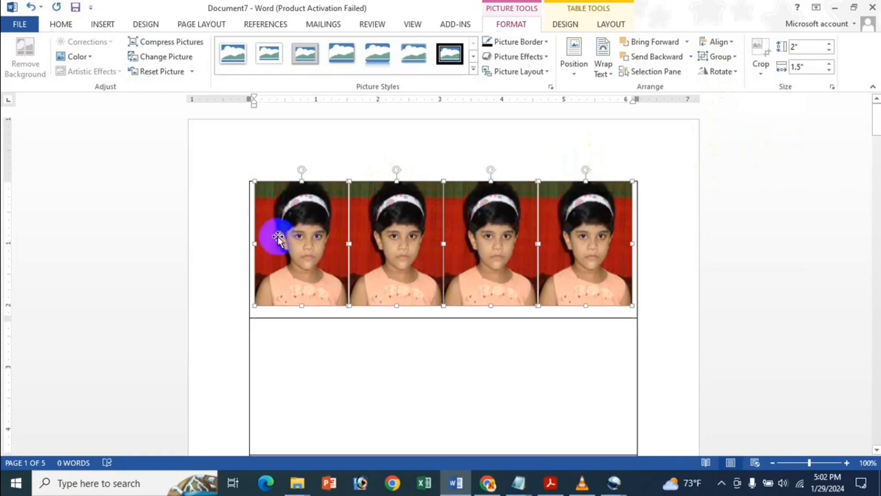
# Replace the second picture in the row with Paspod Image from the Documents folder, working offline
pyautogui.click(316, 179)
pyautogui.click(298, 269)
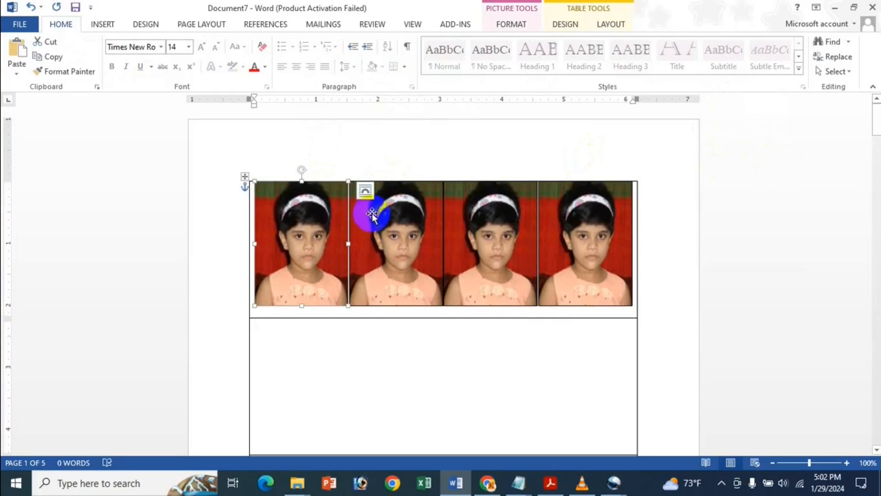
pyautogui.click(385, 224)
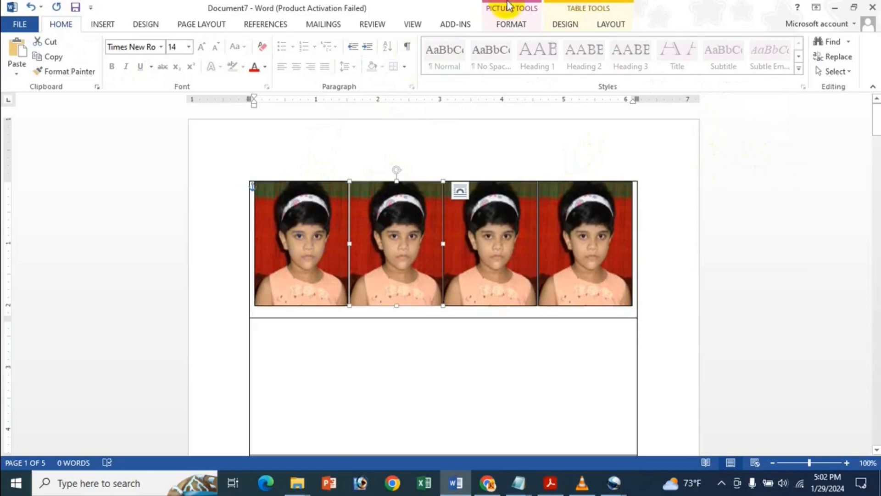
pyautogui.click(533, 28)
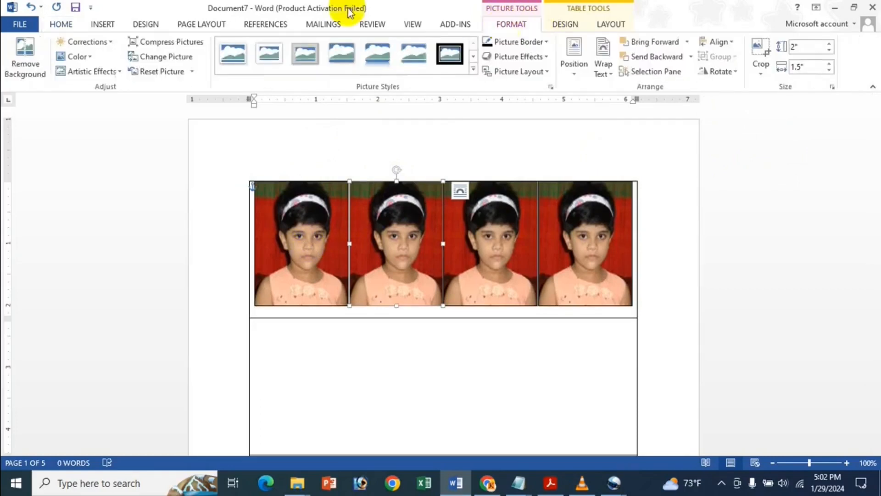
pyautogui.click(171, 56)
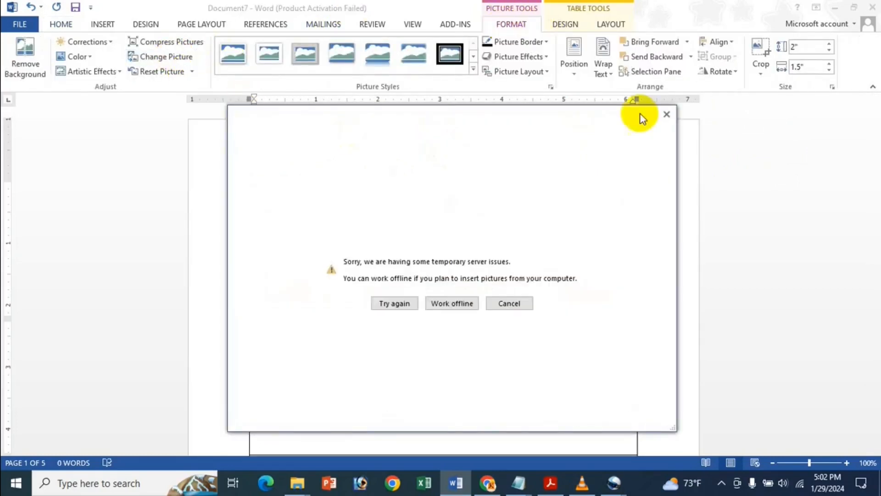
pyautogui.click(667, 114)
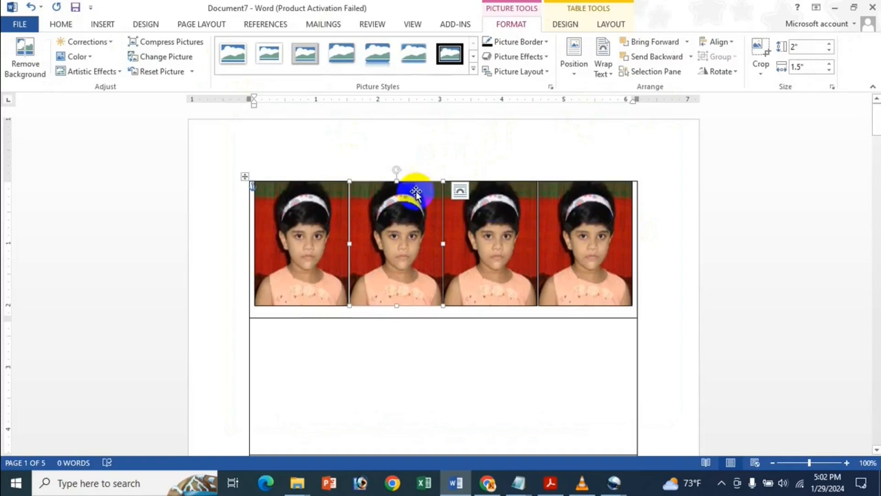
pyautogui.click(161, 57)
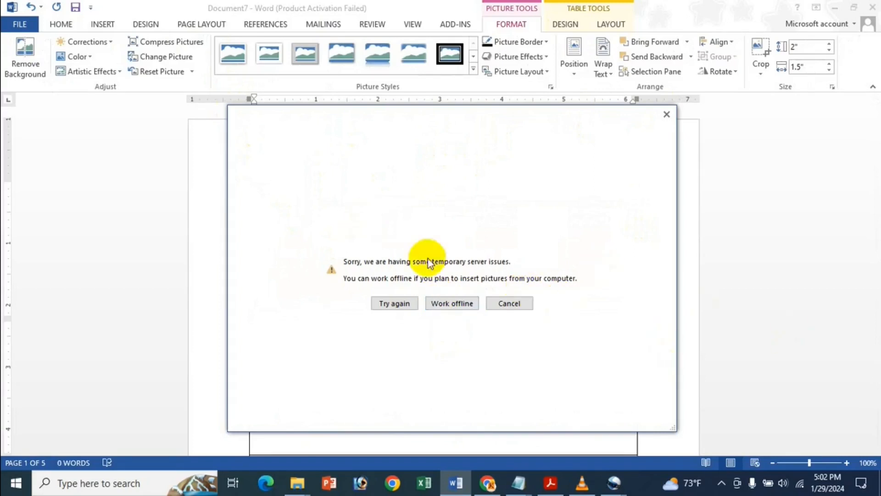
pyautogui.click(464, 303)
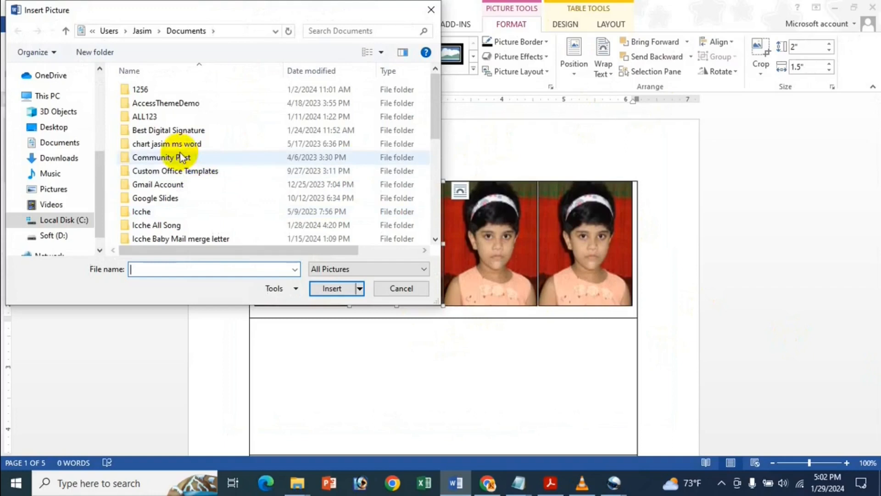
pyautogui.click(74, 143)
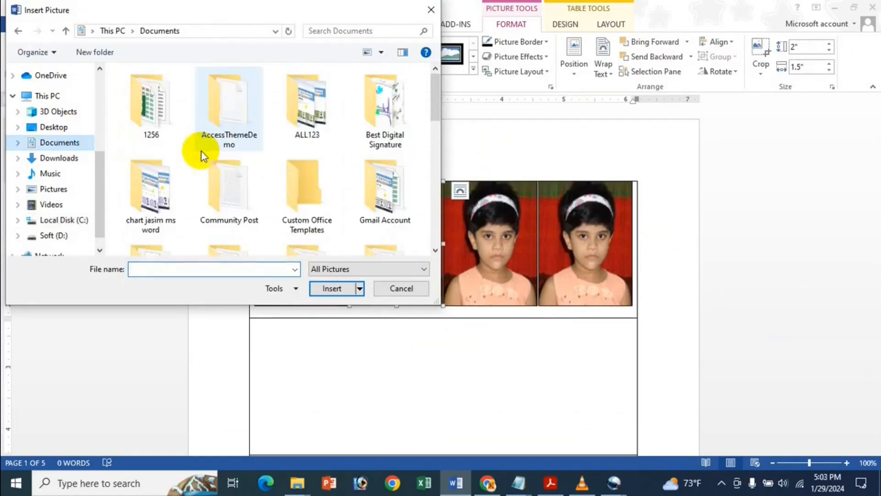
pyautogui.scroll(-10, 216, 151)
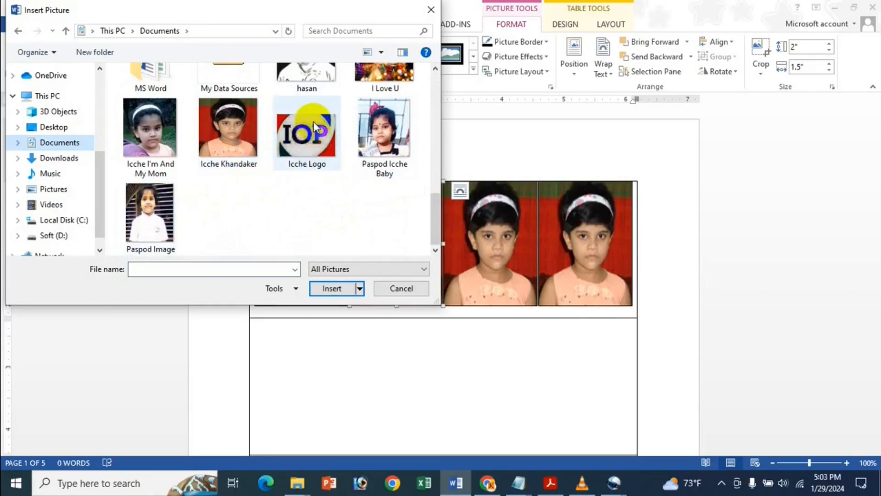
pyautogui.click(150, 216)
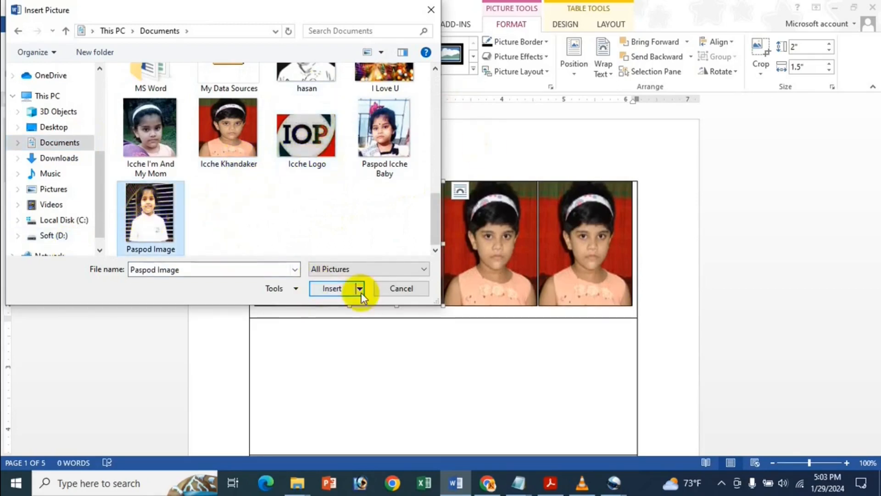
pyautogui.click(339, 288)
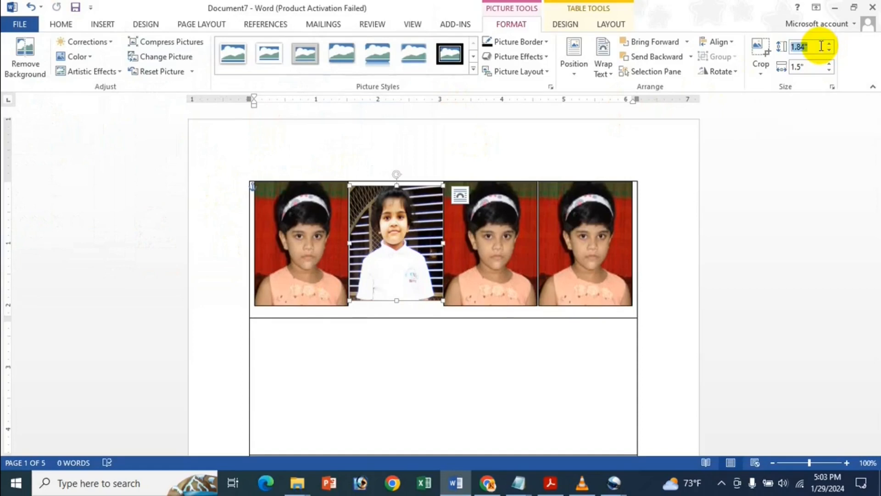
# Set the second picture's height to 2" and width to 1.5"
pyautogui.click(832, 86)
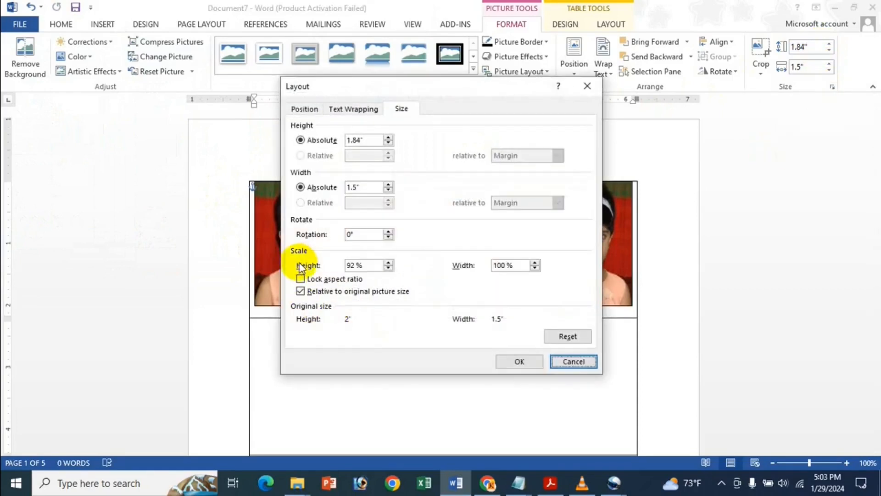
pyautogui.moveTo(366, 139); pyautogui.dragTo(350, 140)
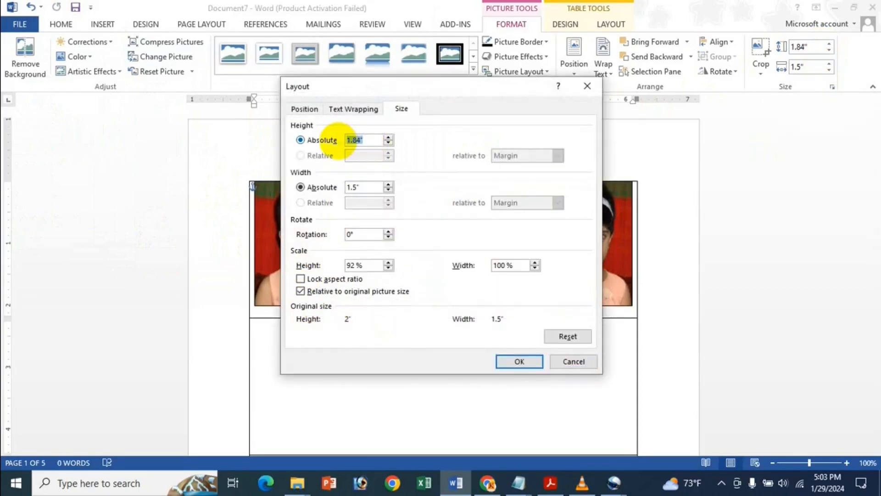
pyautogui.write('2')
pyautogui.click(379, 188)
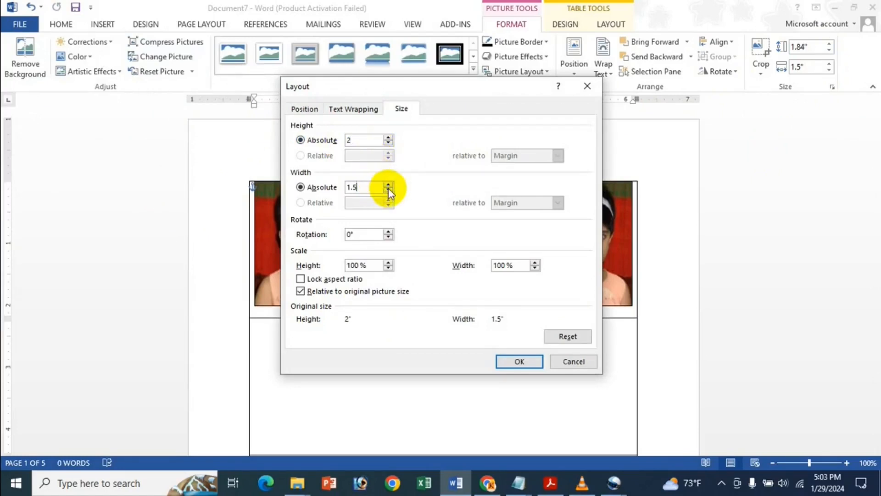
pyautogui.click(518, 361)
# Nudge the second picture up until it lines up with the neighbouring pictures in the first row
pyautogui.click(349, 230)
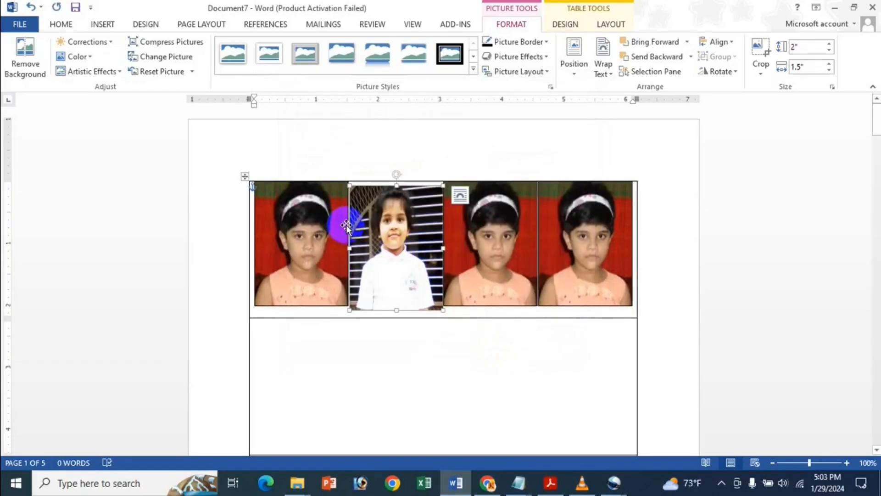
pyautogui.press('Up')
pyautogui.press('Up')
pyautogui.press('Up')
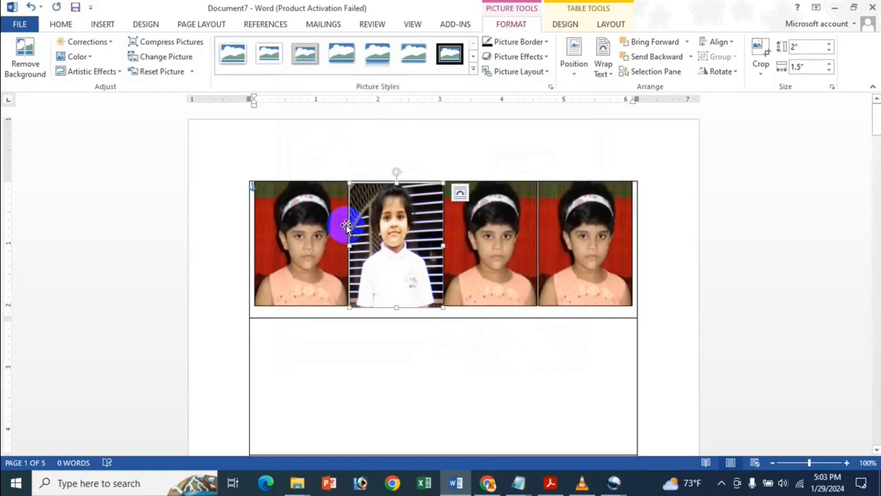
pyautogui.press('Up')
pyautogui.press('Up')
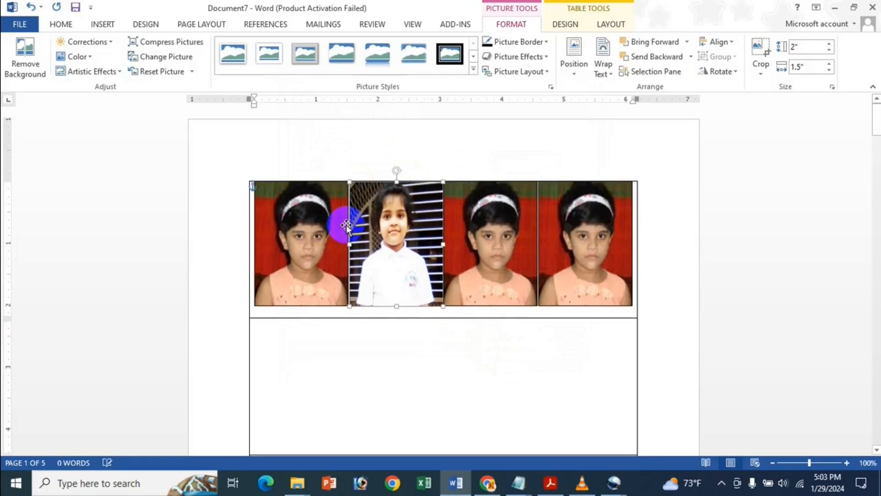
# Replace the third picture in the row with the Paspod baby picture from the Documents folder, working offline
pyautogui.click(469, 234)
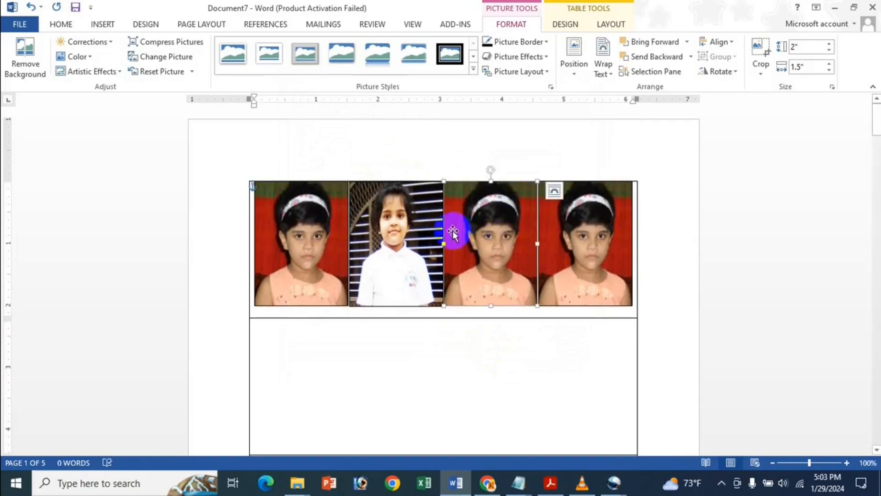
pyautogui.click(160, 61)
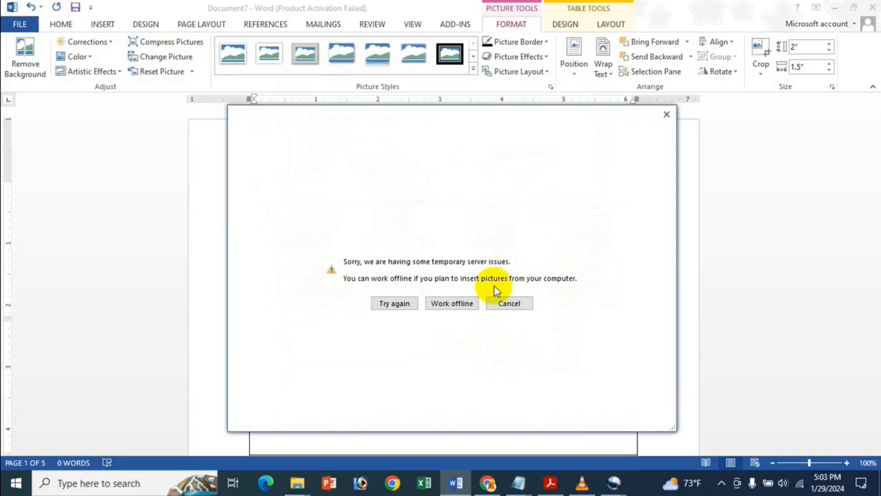
pyautogui.click(453, 302)
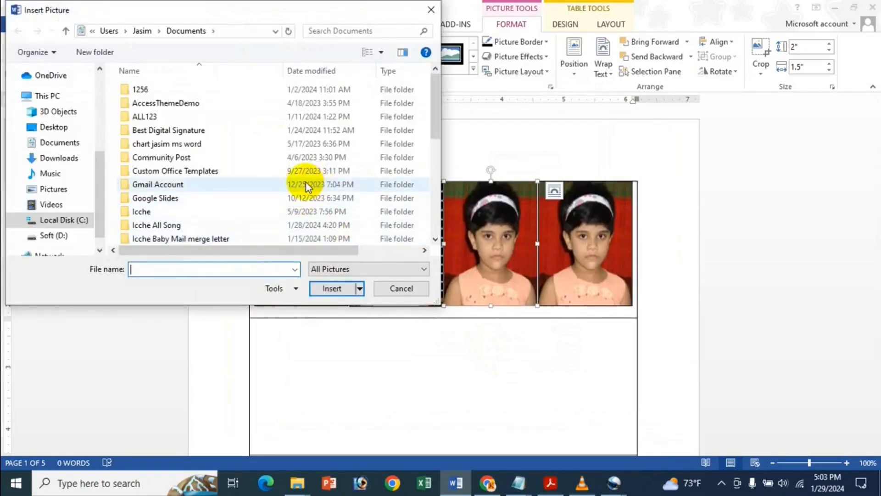
pyautogui.click(55, 143)
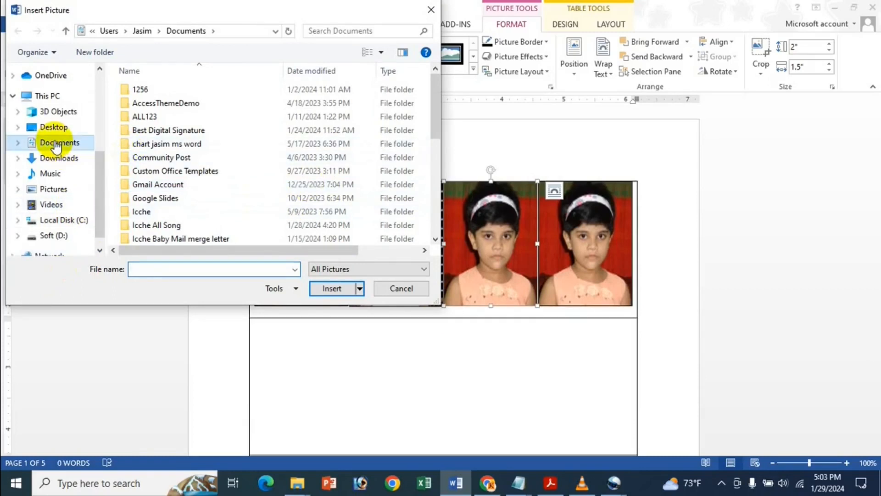
pyautogui.scroll(-6, 230, 163)
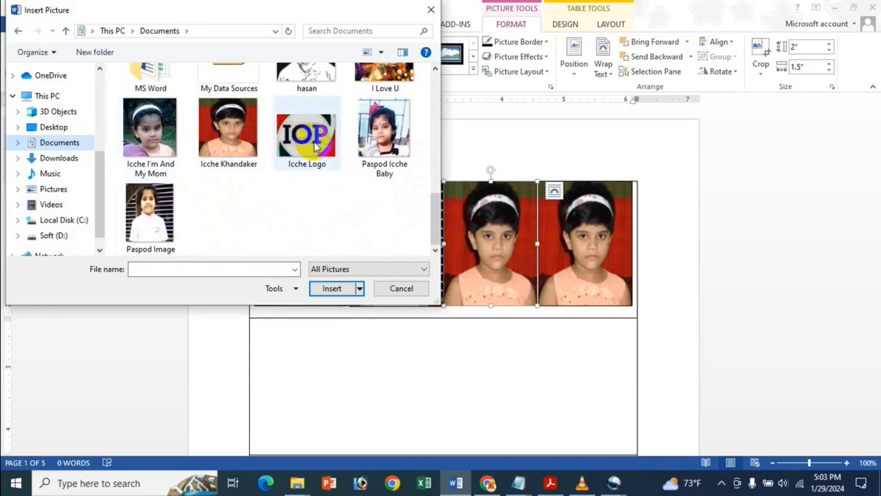
pyautogui.click(403, 133)
pyautogui.click(331, 288)
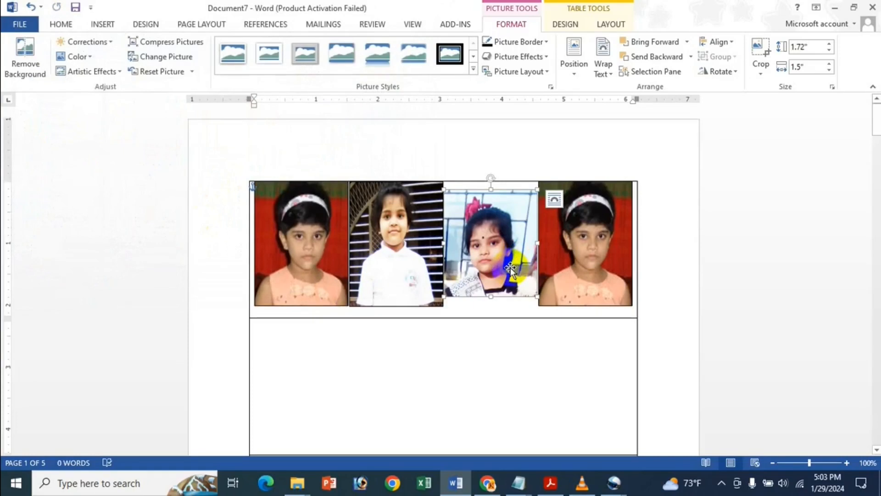
# Set the third picture's absolute height to 2" and absolute width to 1.5"
pyautogui.click(832, 86)
pyautogui.moveTo(370, 140); pyautogui.dragTo(335, 140)
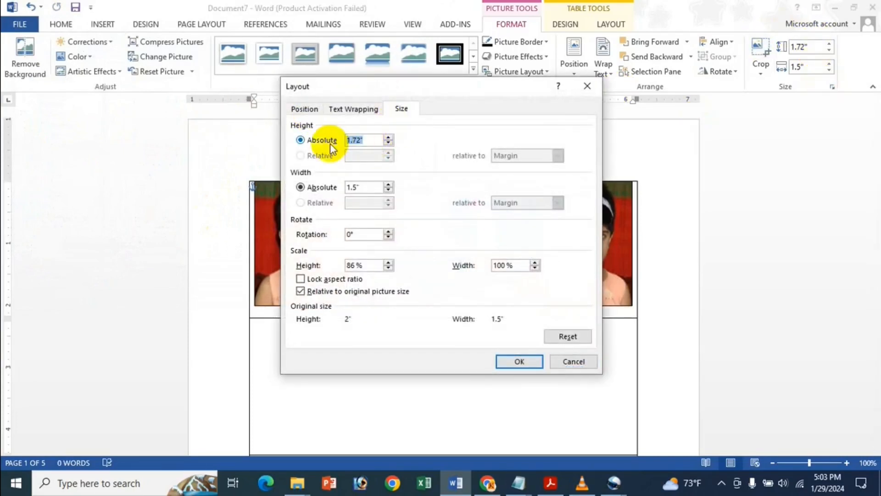
pyautogui.write('2')
pyautogui.moveTo(371, 186); pyautogui.dragTo(317, 189)
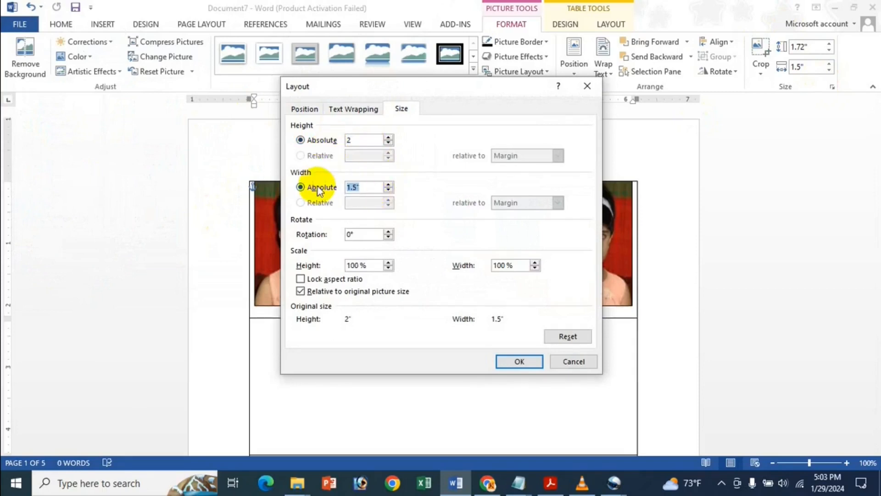
pyautogui.write('1.5')
pyautogui.click(521, 363)
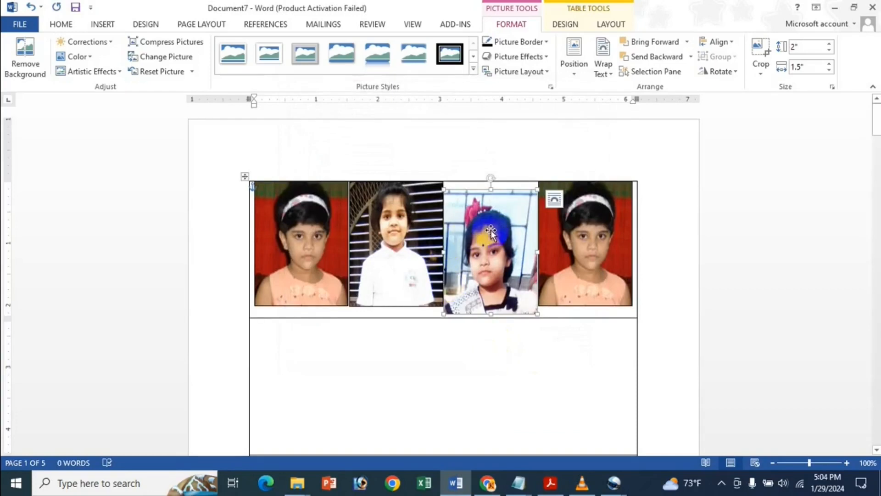
# Nudge the third picture up until its edges line up with the other pictures in the row
pyautogui.press('Up')
pyautogui.press('Up')
pyautogui.press('Up')
pyautogui.press('Up')
pyautogui.press('Up')
pyautogui.press('Up')
pyautogui.press('Up')
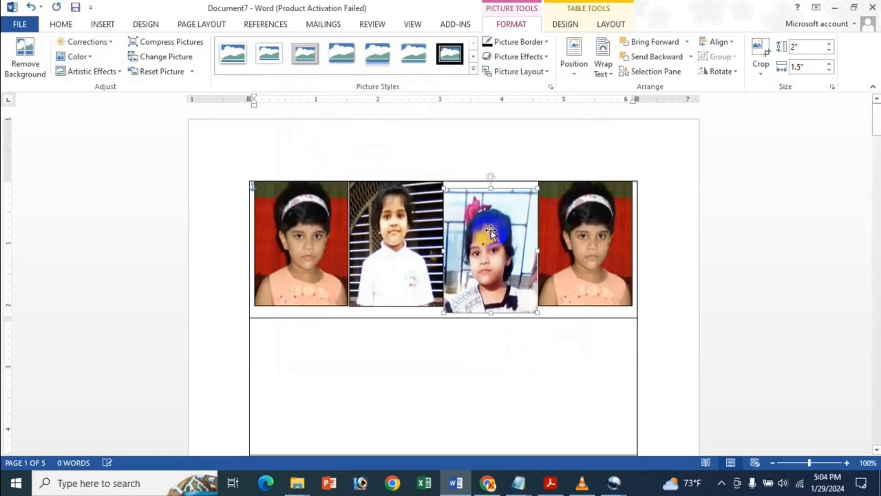
pyautogui.press('Up')
pyautogui.press('Up')
pyautogui.press('Up')
pyautogui.press('Up')
pyautogui.press('Up')
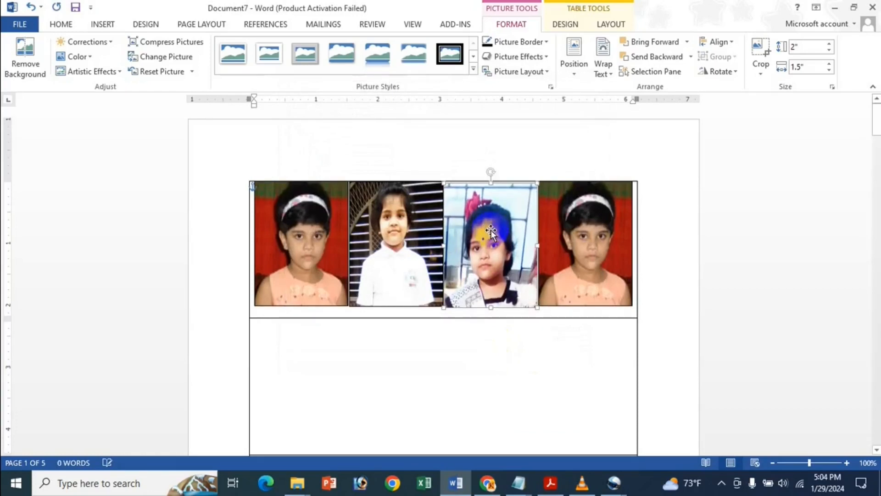
pyautogui.press('Up')
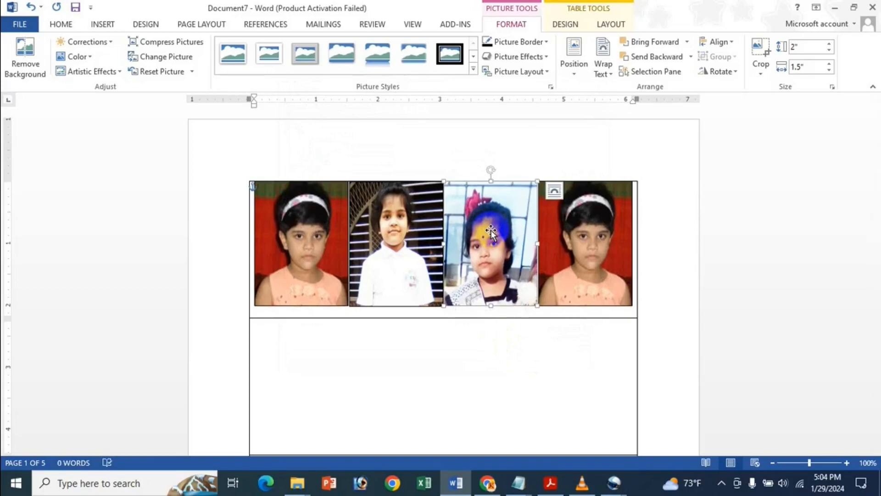
# Replace the fourth picture in the row with the "I'm And My Mom" picture from the Documents folder, working offline
pyautogui.click(561, 232)
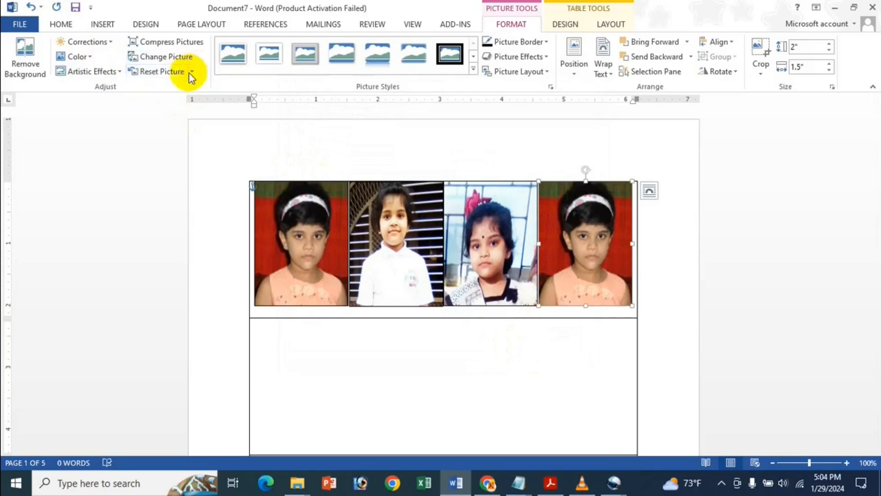
pyautogui.click(175, 57)
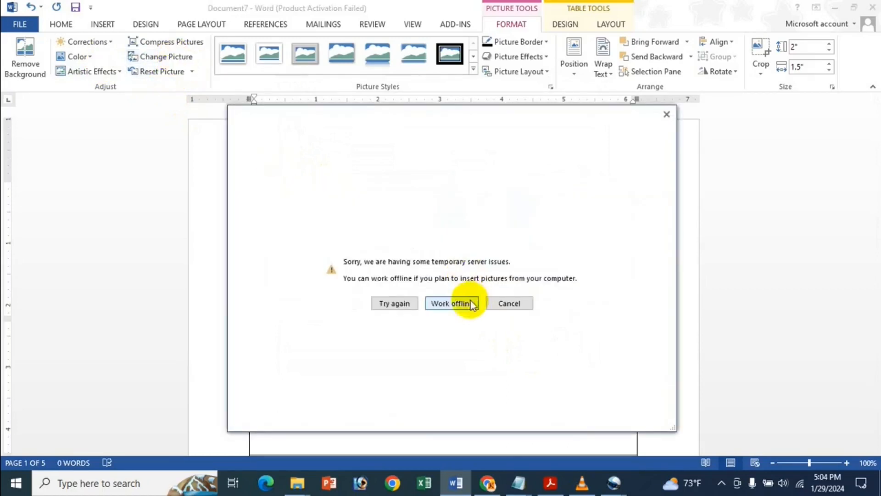
pyautogui.click(454, 304)
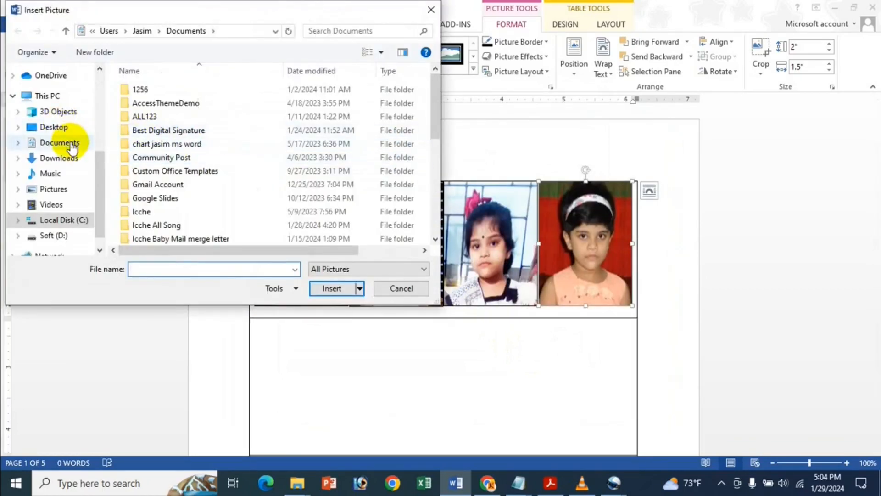
pyautogui.click(60, 142)
pyautogui.scroll(-5, 272, 197)
pyautogui.click(151, 129)
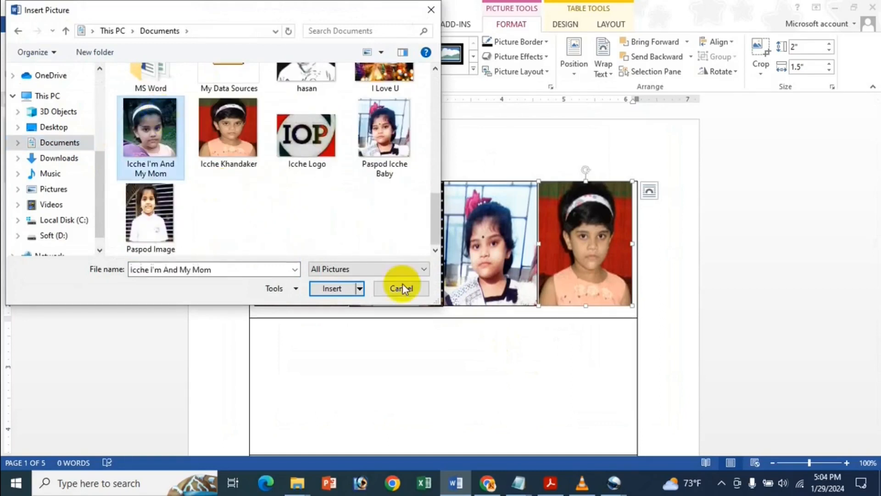
pyautogui.click(332, 288)
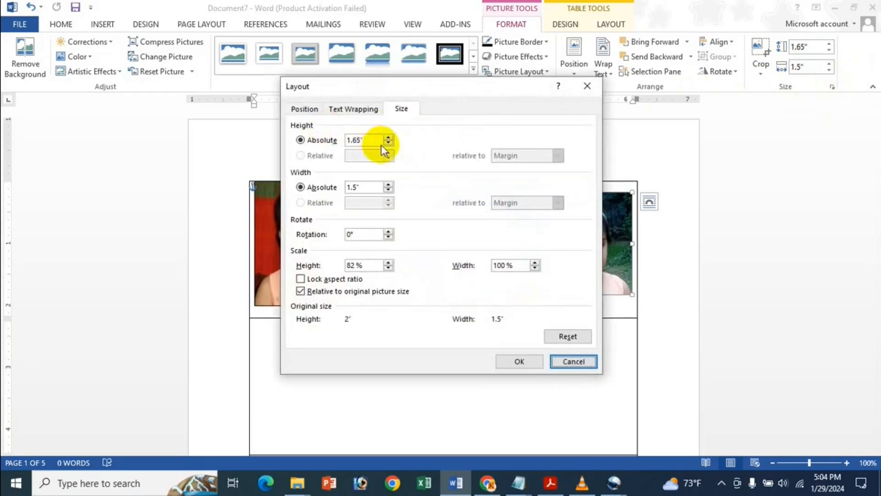
# Set the fourth picture's absolute height to 2" and absolute width to 1.5"
pyautogui.doubleClick(375, 140)
pyautogui.write('2')
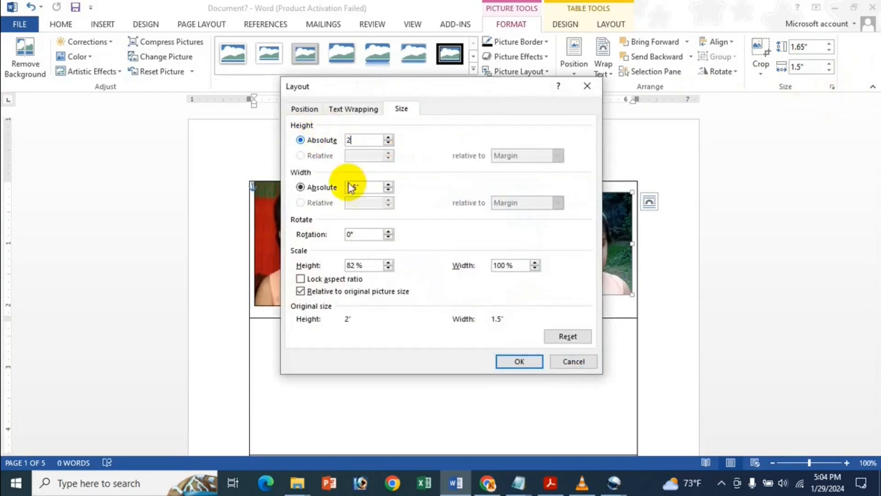
pyautogui.click(321, 188)
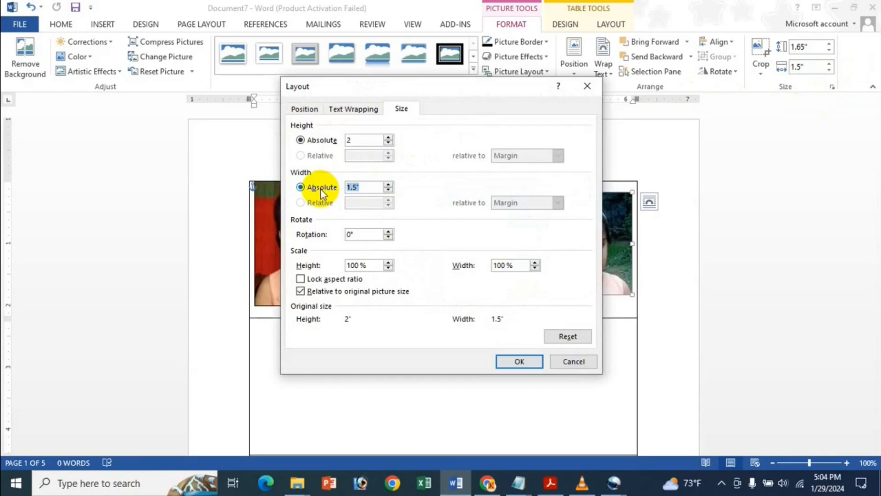
pyautogui.write('1.5')
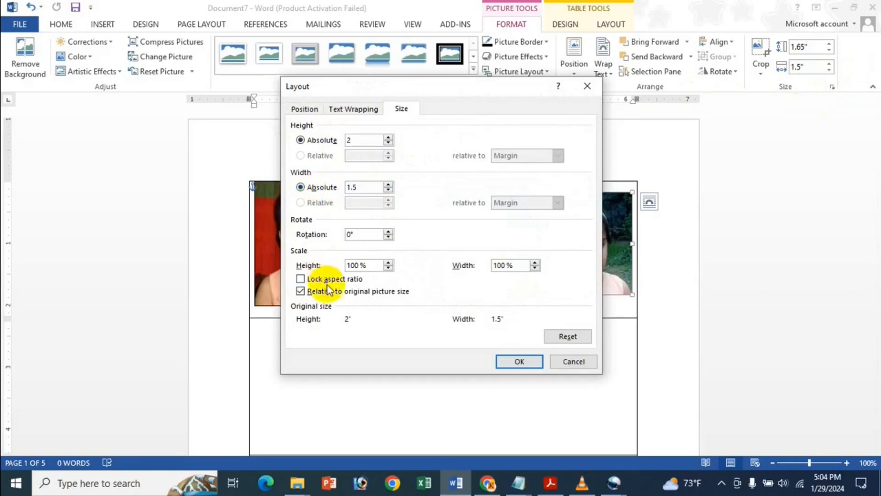
pyautogui.click(523, 361)
# Nudge the fourth picture up into line with the rest of the row and deselect it
pyautogui.press('Up')
pyautogui.press('Up')
pyautogui.press('Up')
pyautogui.press('Up')
pyautogui.press('Up')
pyautogui.press('Up')
pyautogui.press('Up')
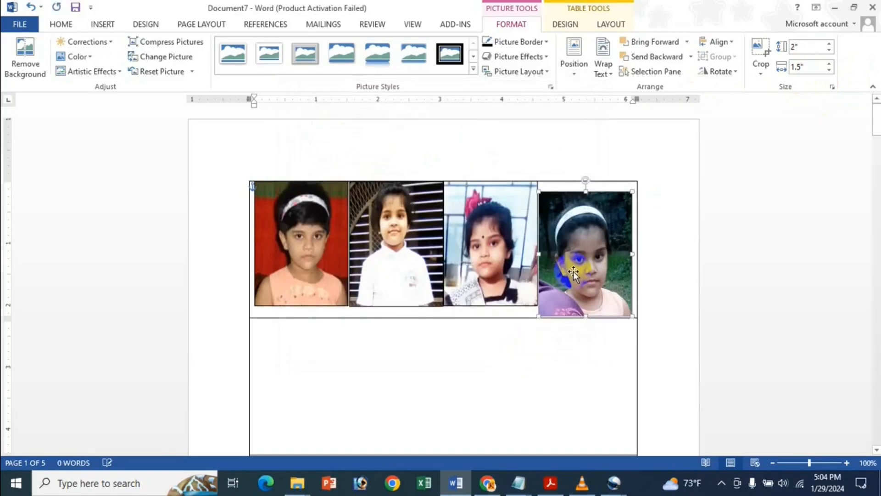
pyautogui.press('Up')
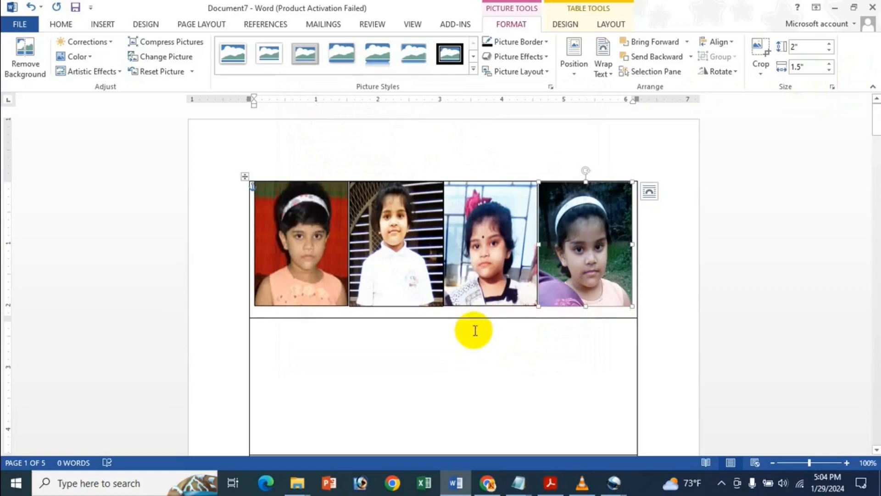
pyautogui.click(460, 340)
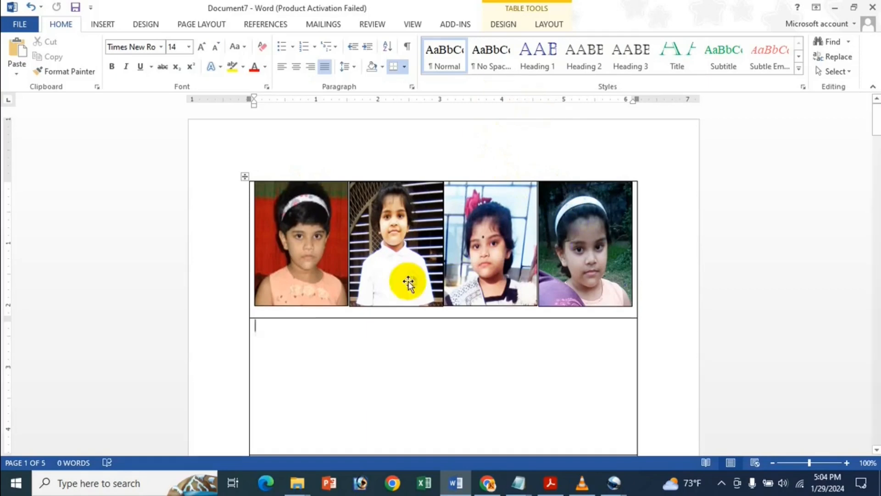
# Start a label mail merge using the Microsoft 1/4 Letter label for page printers, accepting deletion of the current document contents
pyautogui.click(316, 254)
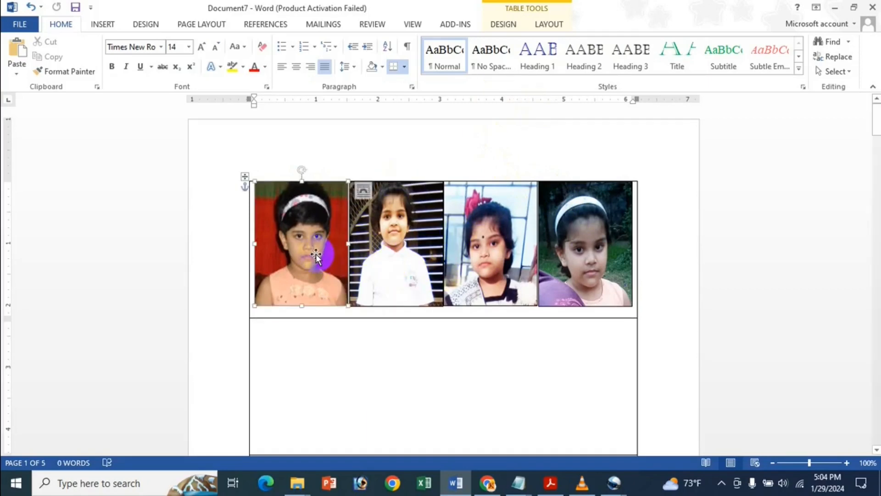
pyautogui.click(324, 24)
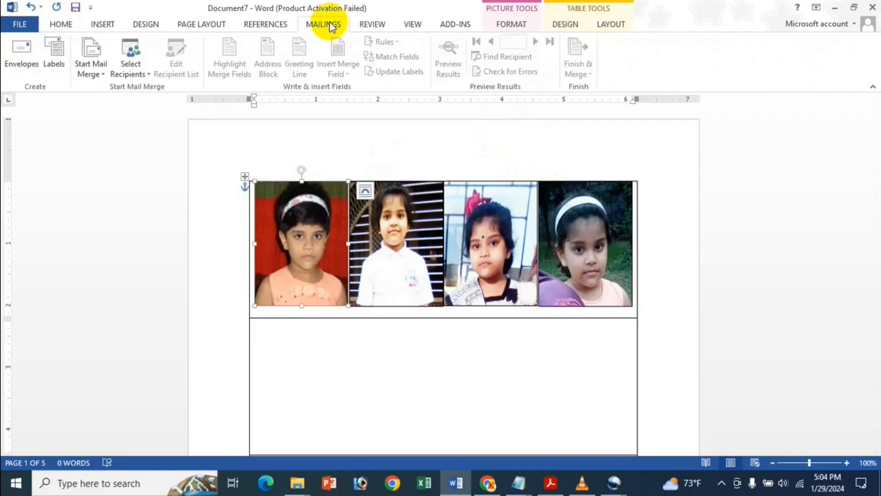
pyautogui.click(91, 65)
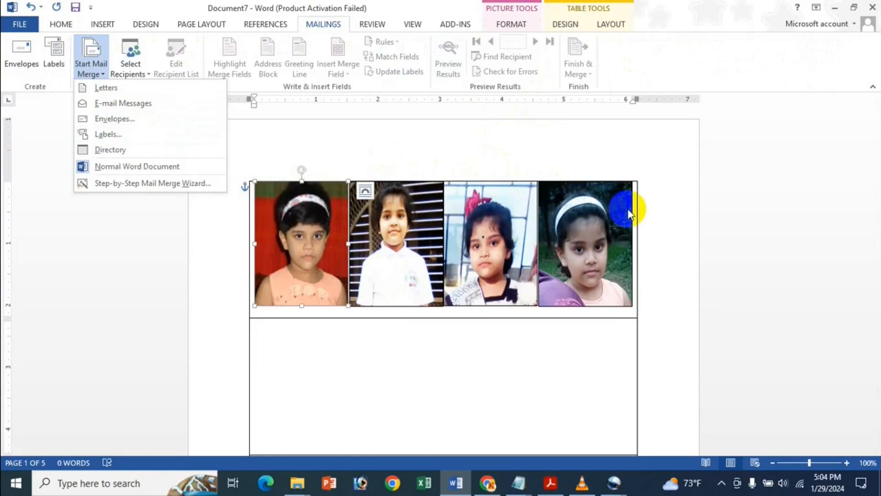
pyautogui.click(120, 134)
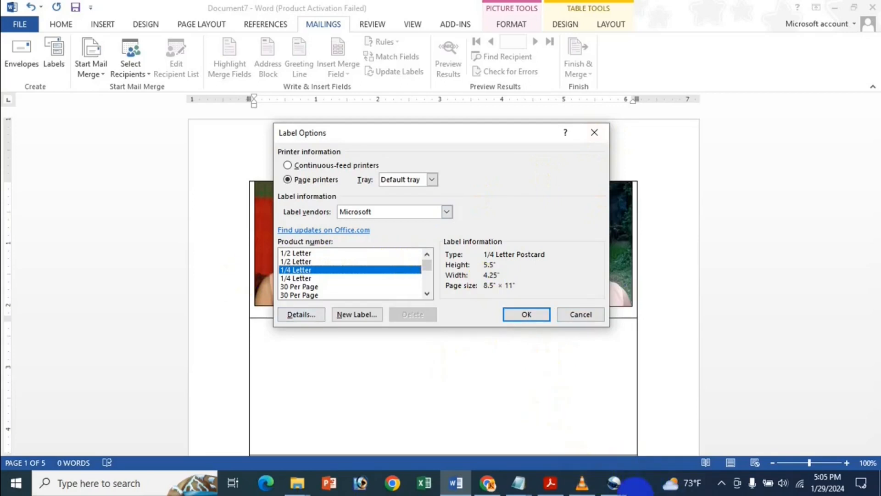
pyautogui.click(635, 486)
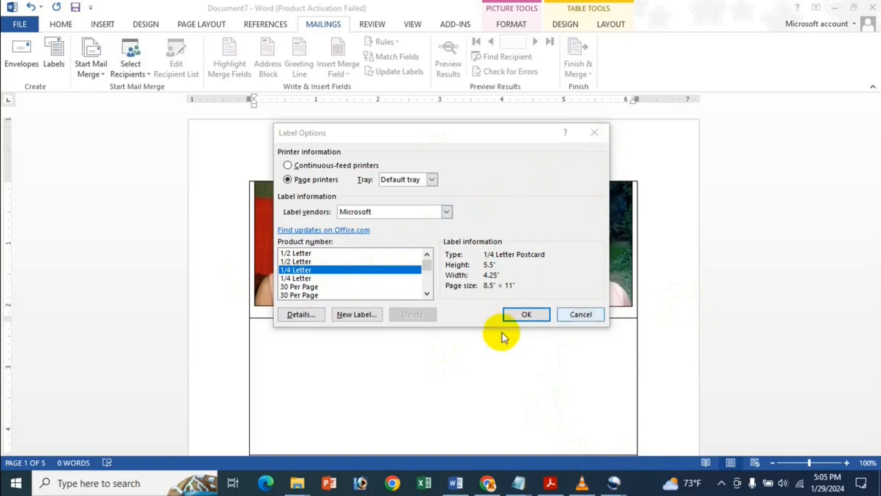
pyautogui.click(524, 314)
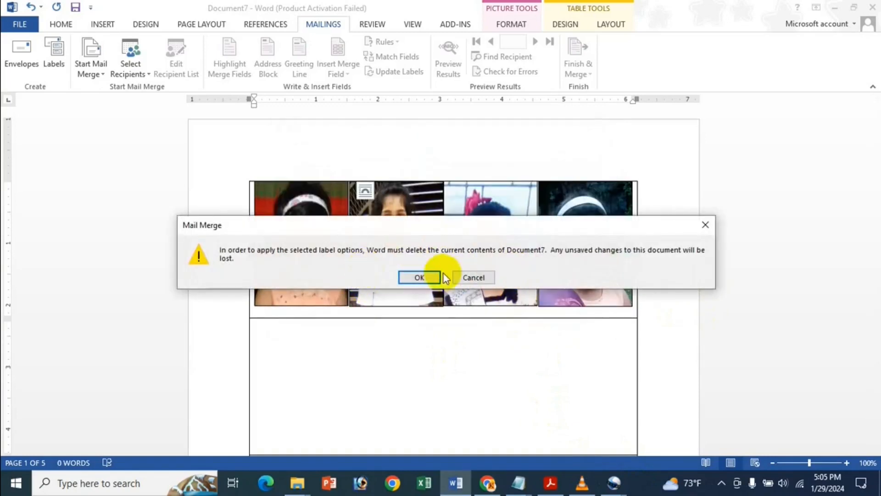
pyautogui.click(428, 277)
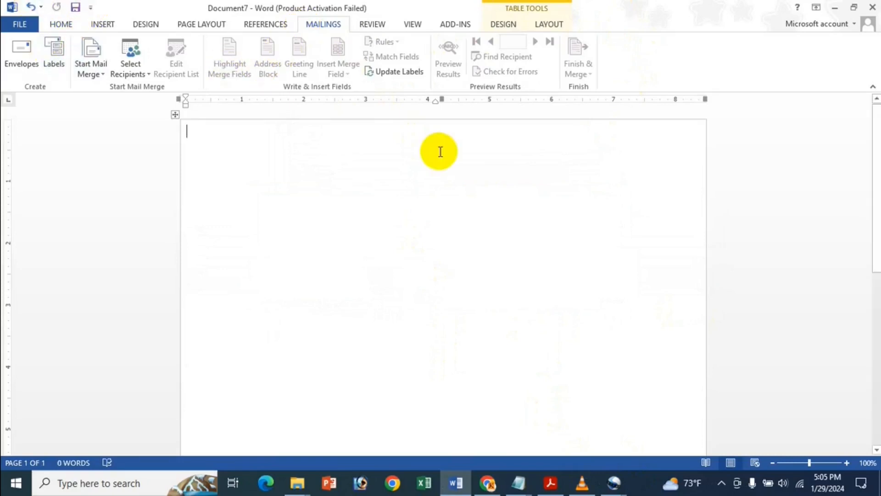
# Undo the content deletion to restore the picture row, and update the labels to repeat it throughout the table
pyautogui.hotkey('ctrl', 'z')
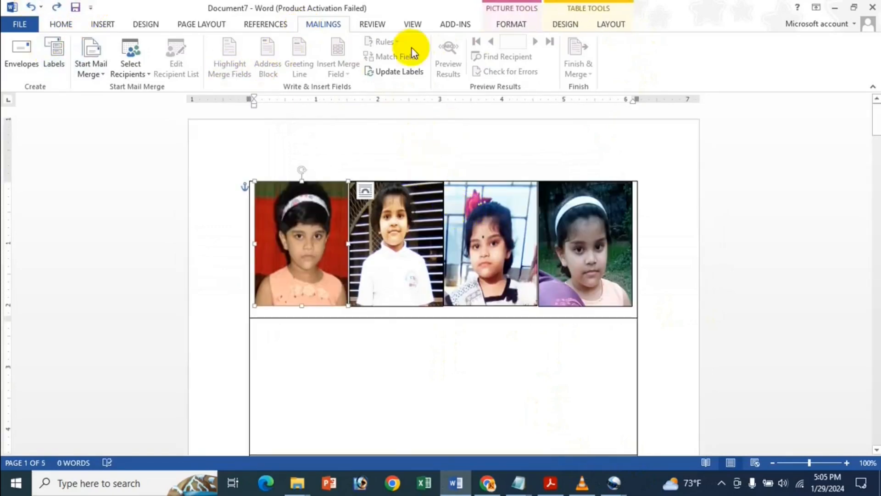
pyautogui.click(403, 71)
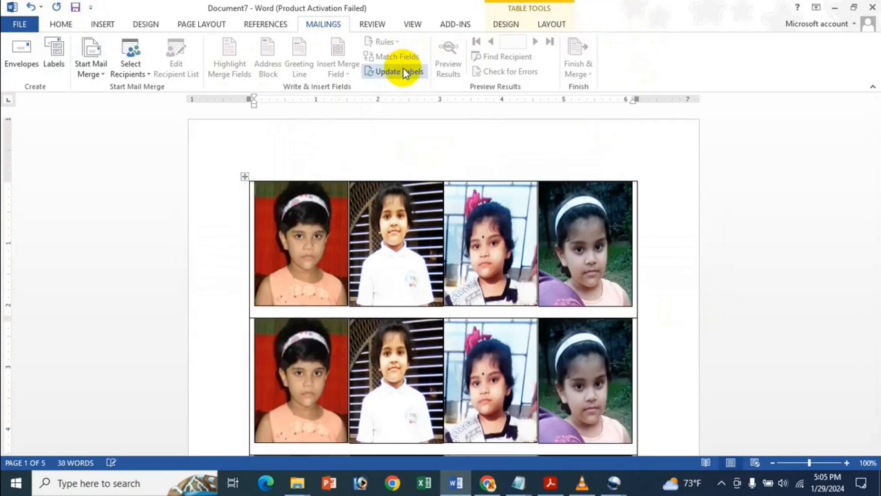
pyautogui.scroll(-5, 501, 299)
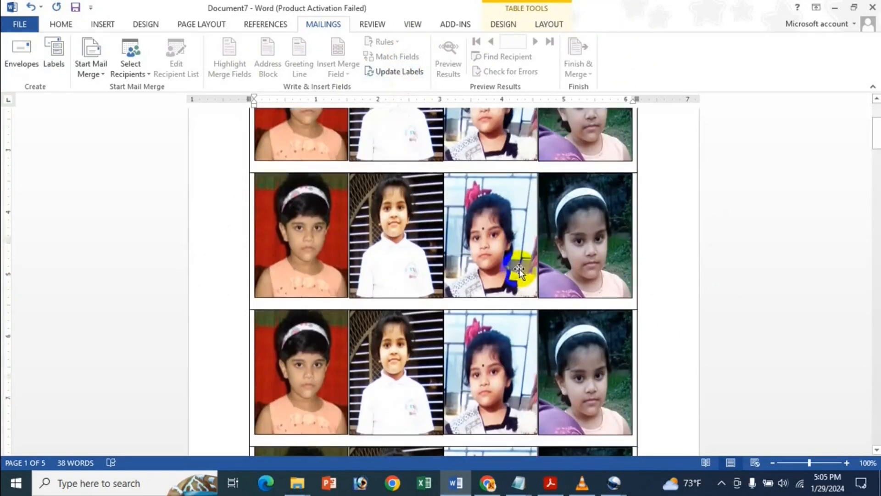
pyautogui.scroll(5, 510, 280)
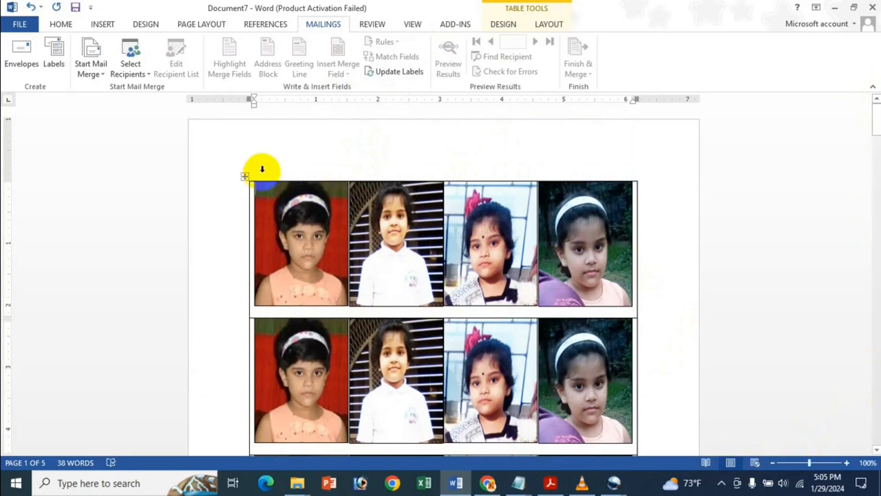
# Remove all borders from the entire picture table and deselect it
pyautogui.click(245, 178)
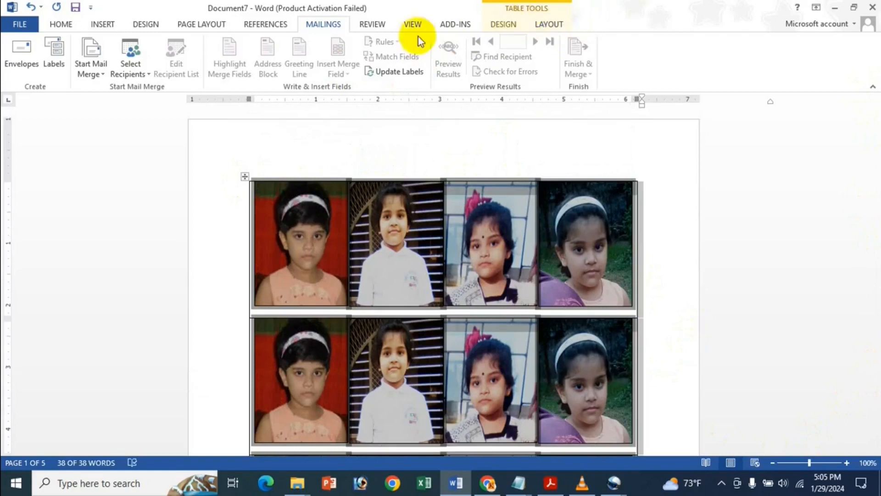
pyautogui.click(542, 25)
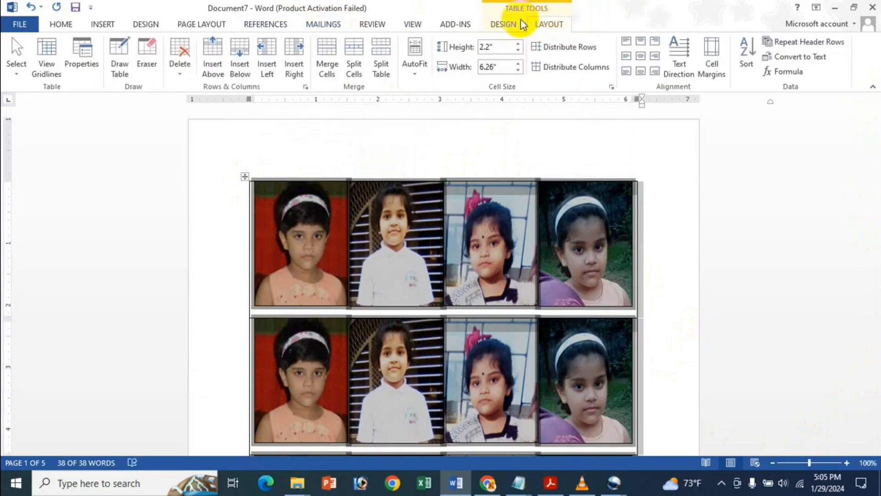
pyautogui.click(503, 24)
pyautogui.click(635, 70)
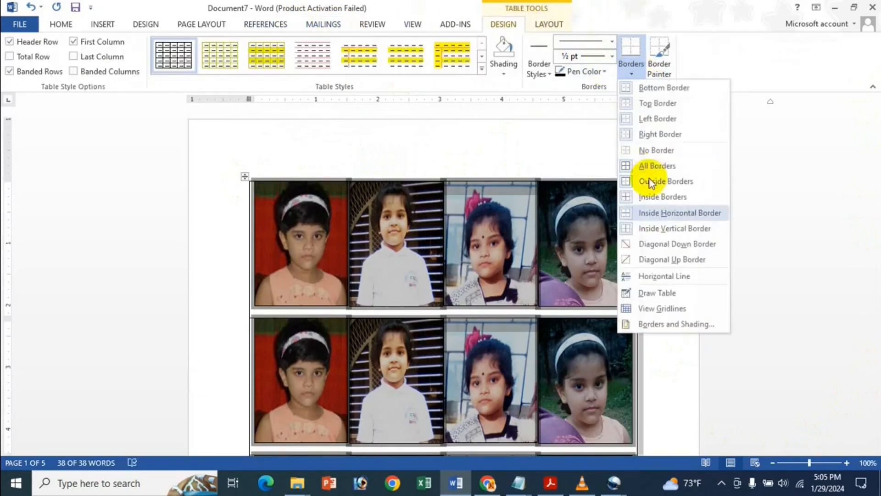
pyautogui.click(652, 155)
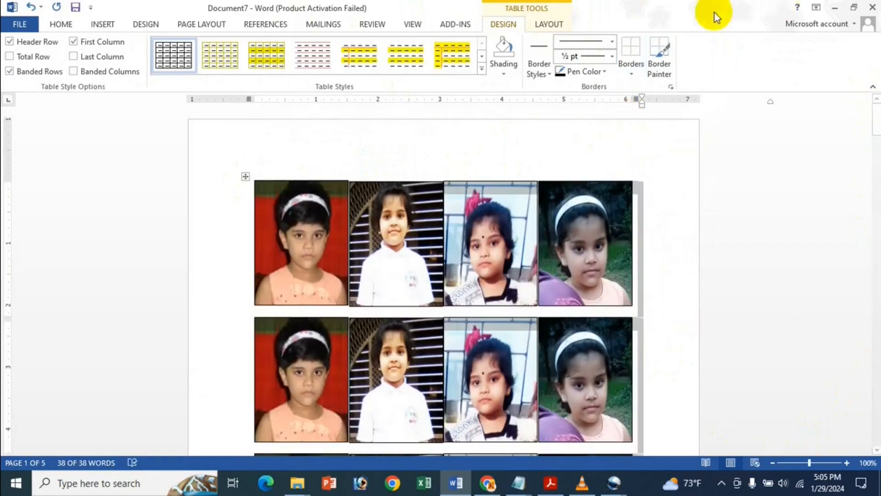
pyautogui.click(667, 227)
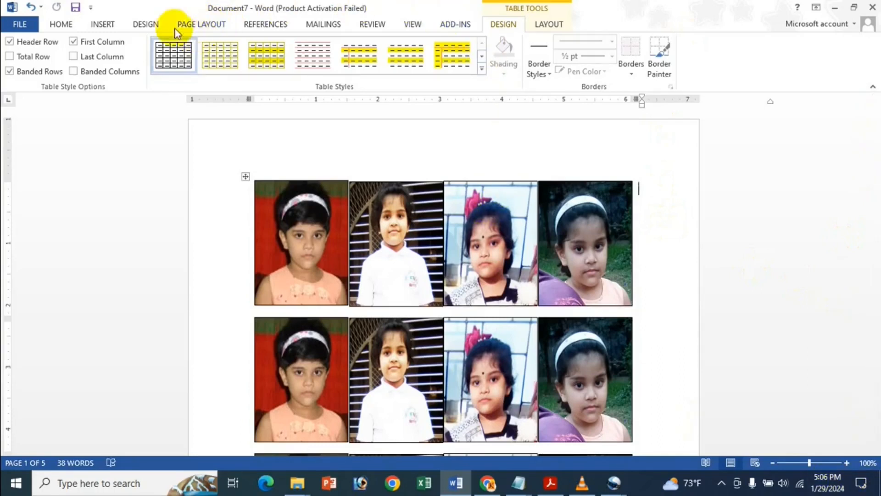
# Review the photo sheets in a multiple-page view, and switch to a one-page view of the first sheet
pyautogui.click(409, 23)
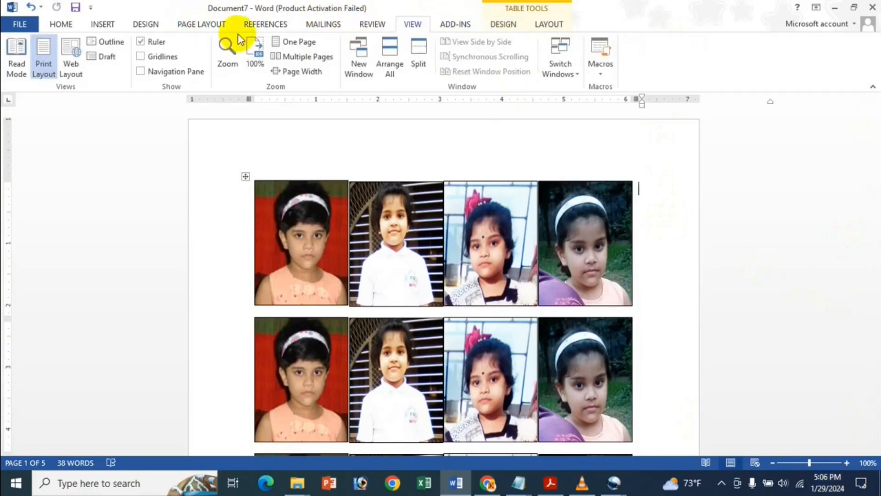
pyautogui.click(298, 56)
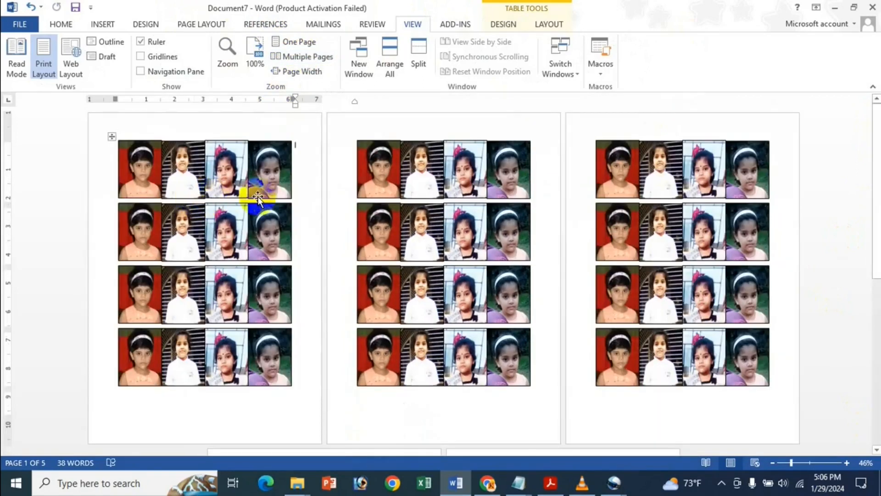
pyautogui.scroll(-5, 528, 233)
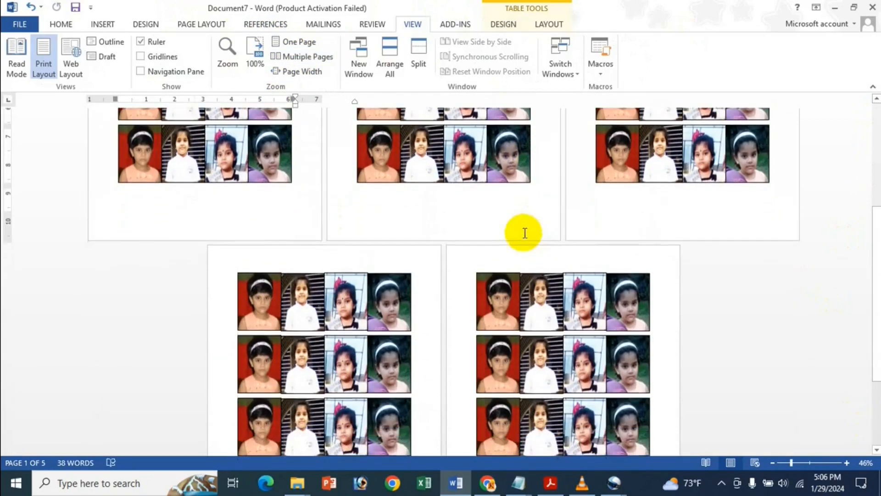
pyautogui.click(312, 42)
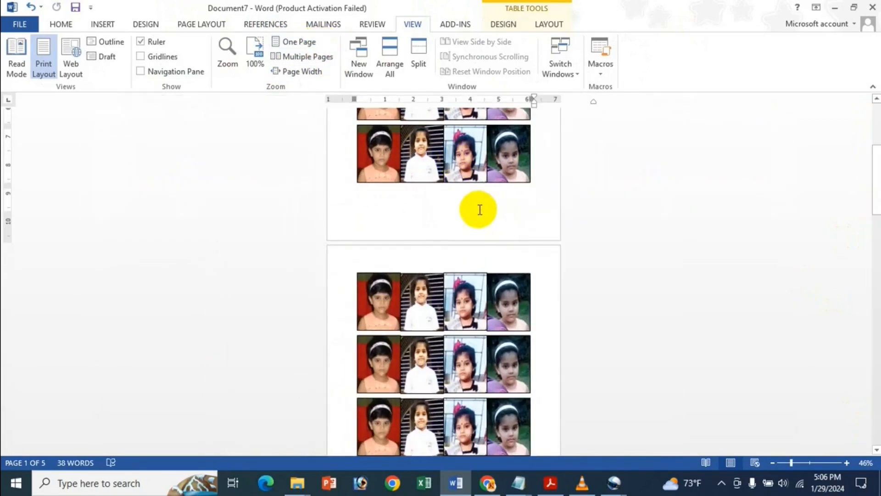
pyautogui.scroll(5, 479, 210)
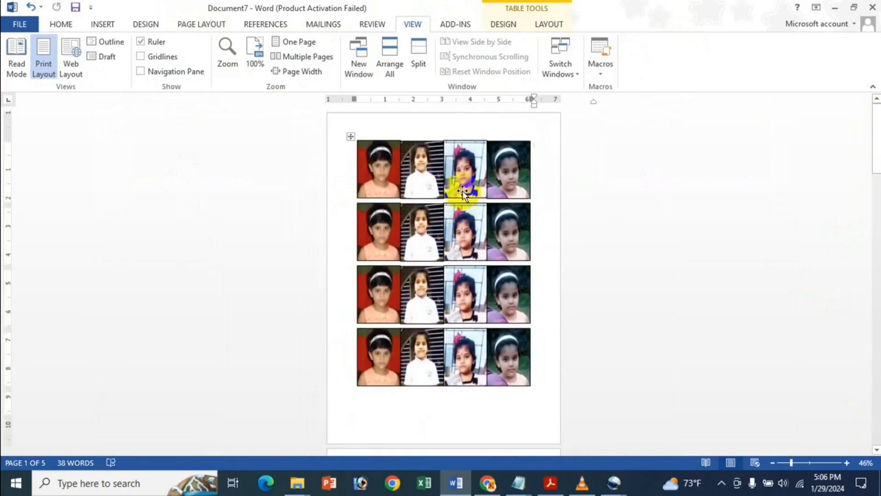
pyautogui.moveTo(876, 122)
pyautogui.mouseDown()
pyautogui.moveTo(875, 388)
pyautogui.moveTo(876, 108)
pyautogui.mouseUp()
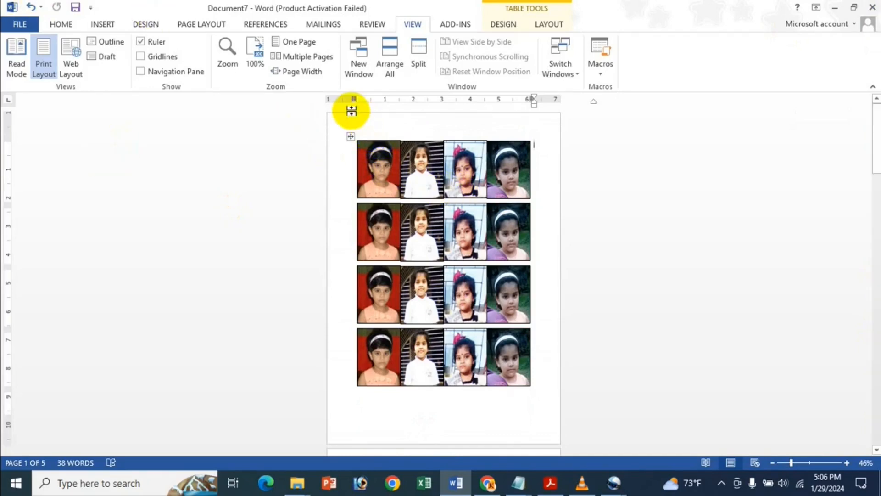
# Inspect the photo sheets in the print preview at 50% zoom, return to the document, and switch to the PDF in Adobe Acrobat
pyautogui.hotkey('ctrl', 'p')
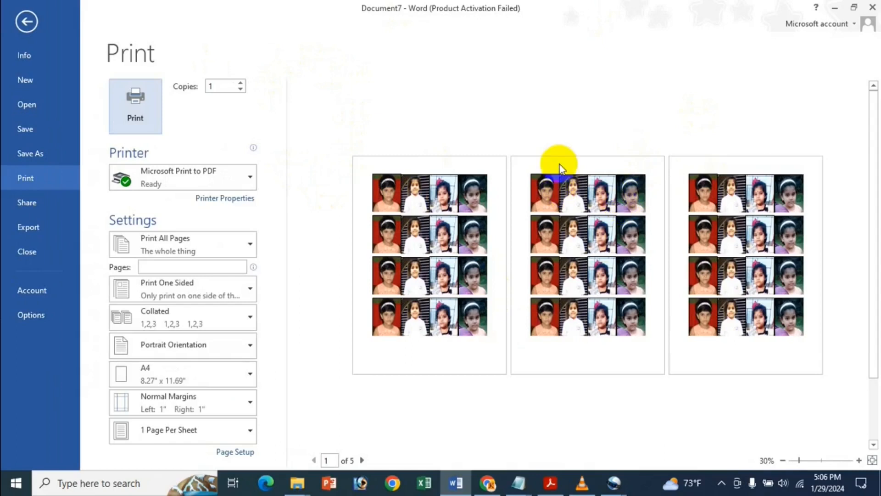
pyautogui.click(859, 460)
pyautogui.click(858, 460)
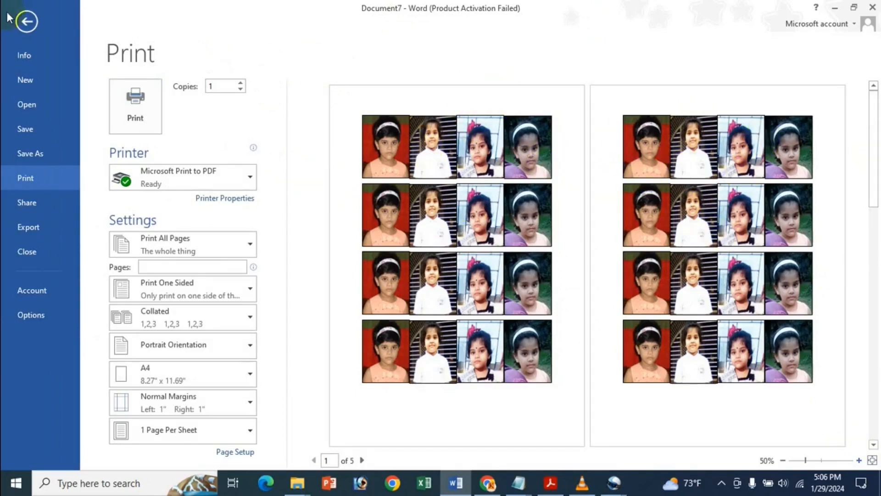
pyautogui.click(27, 20)
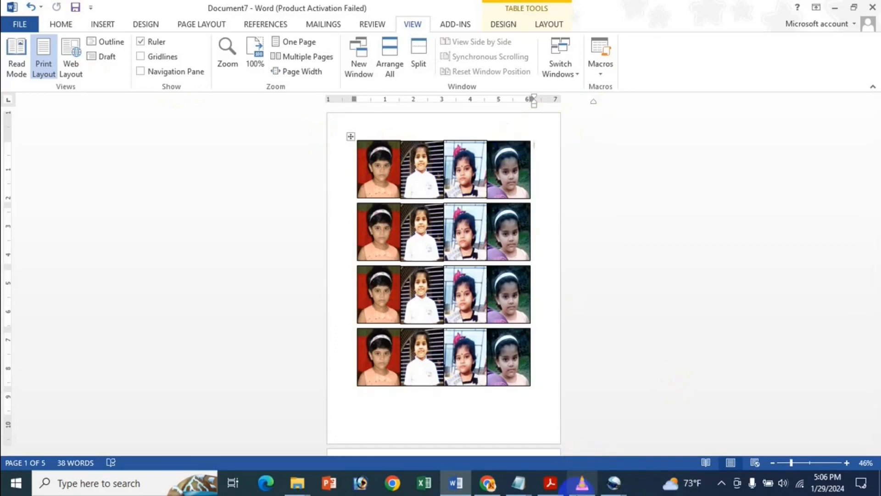
pyautogui.click(551, 483)
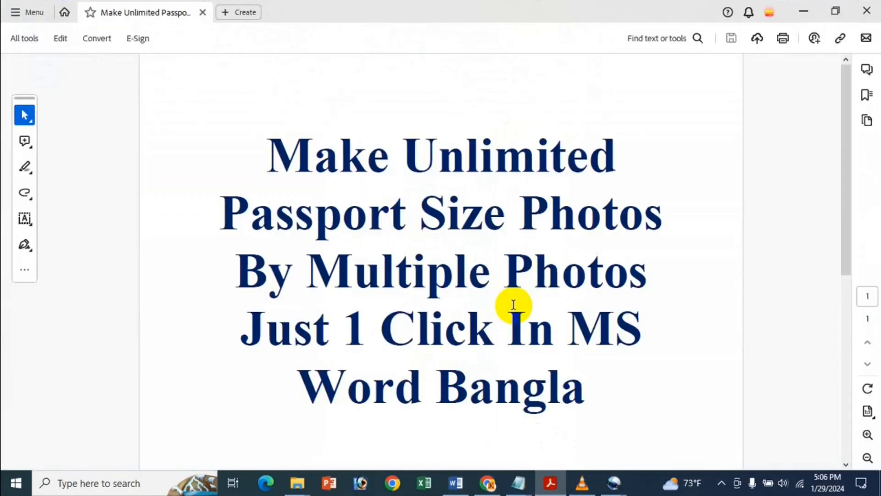